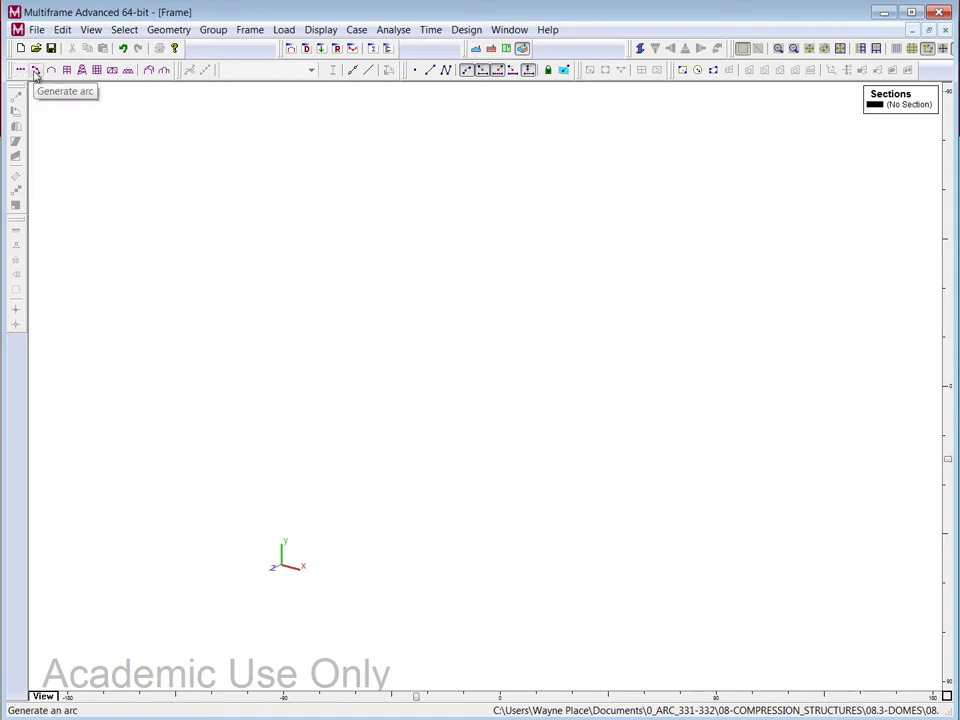
Step: Set up Generate Arc: centre 0,0, 10 ft radius, 0–90°, 6 members
left_click(35, 72)
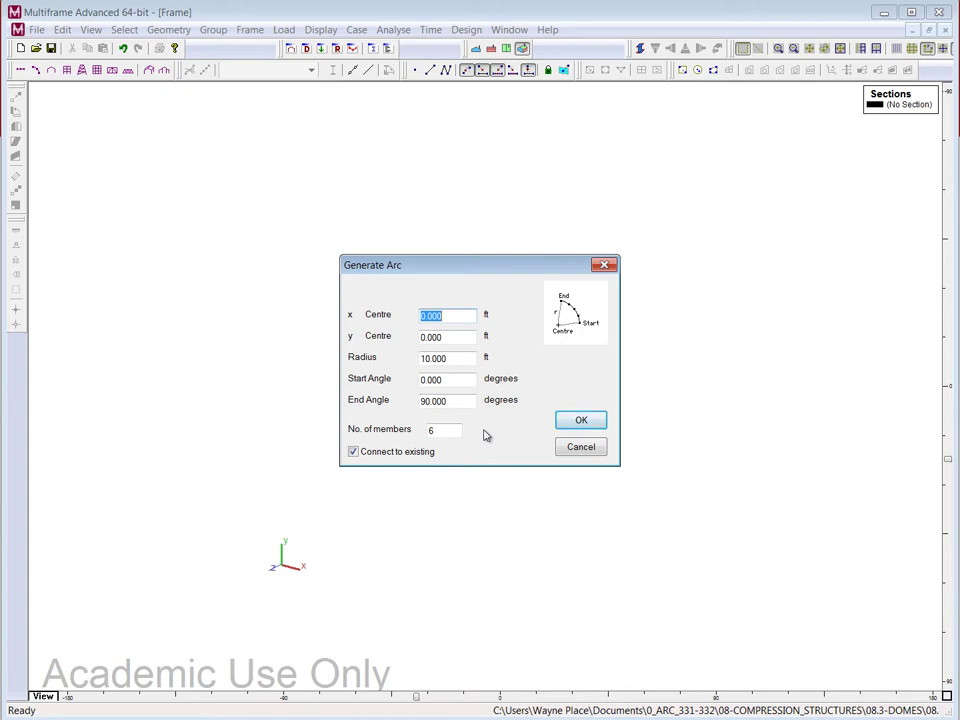
left_click(585, 424)
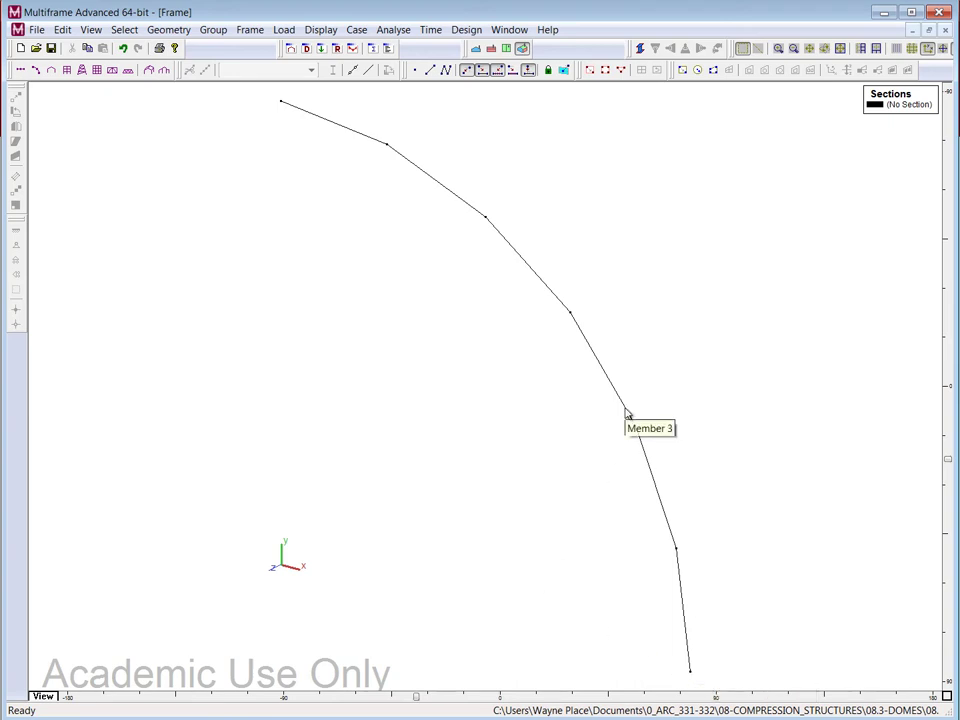
double_click(520, 258)
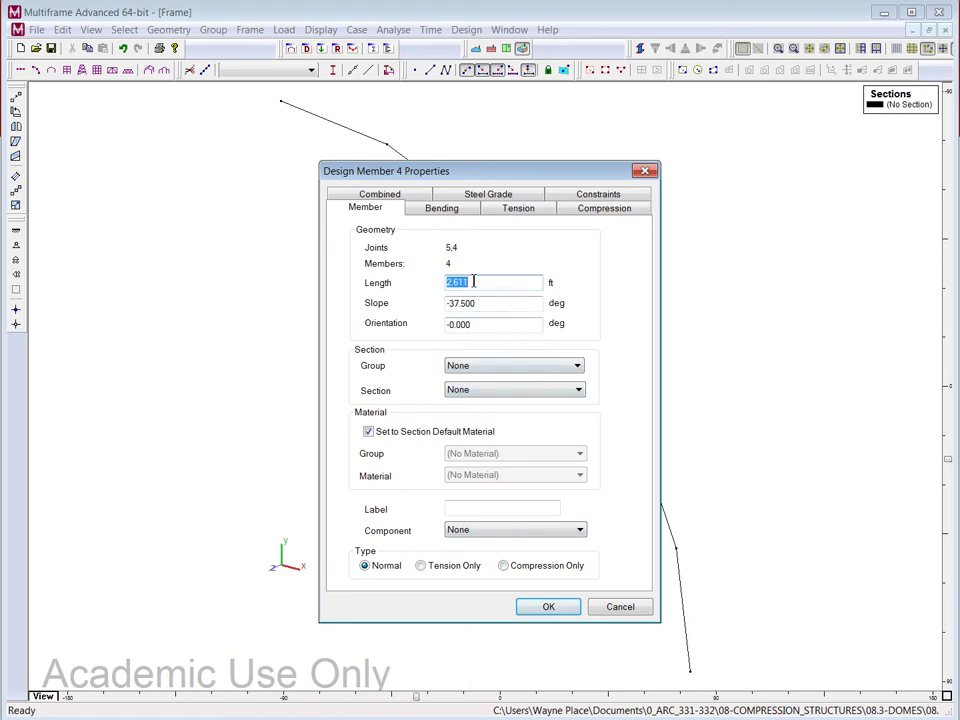
left_click(615, 607)
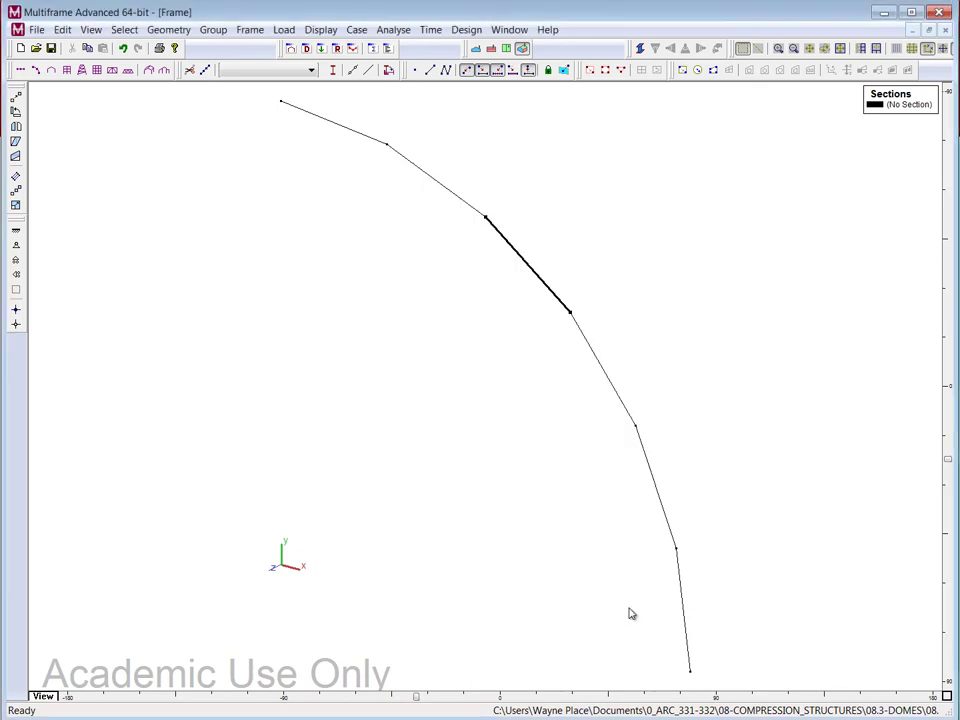
left_click(683, 598)
double_click(683, 598)
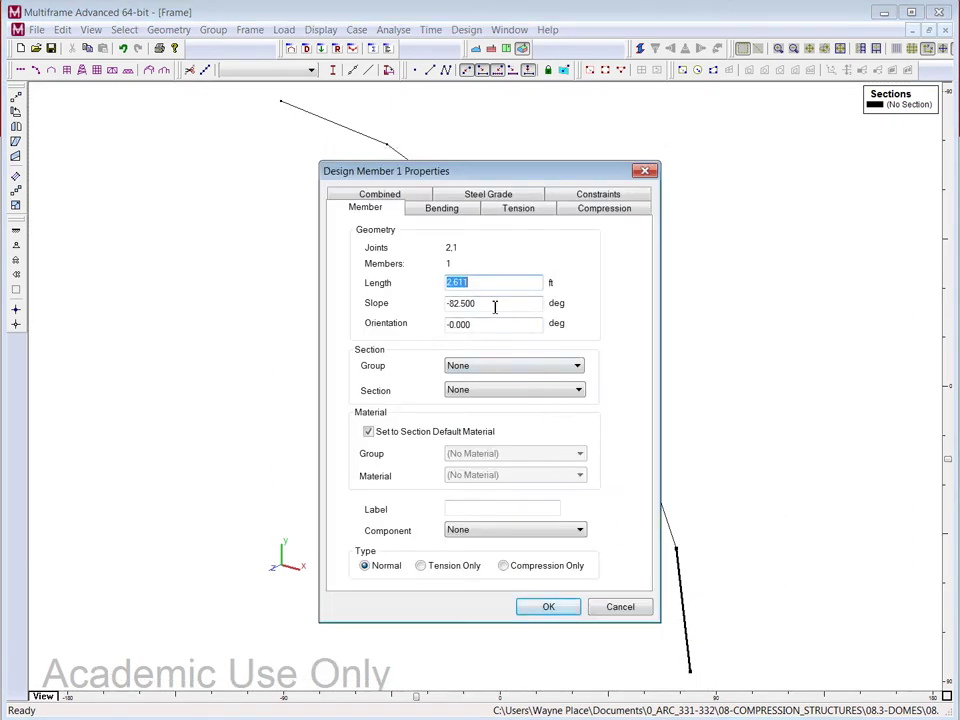
left_click(619, 607)
left_click(765, 518)
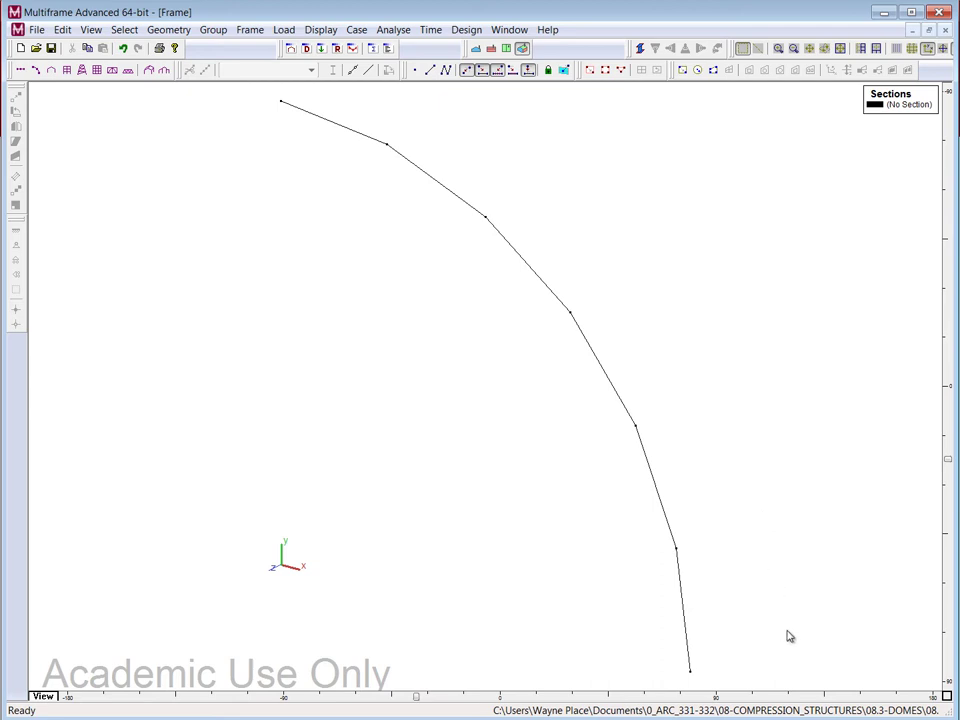
Step: Window-select all six members of the 10 ft quarter-circle arc
left_click_drag(793, 675, 152, 94)
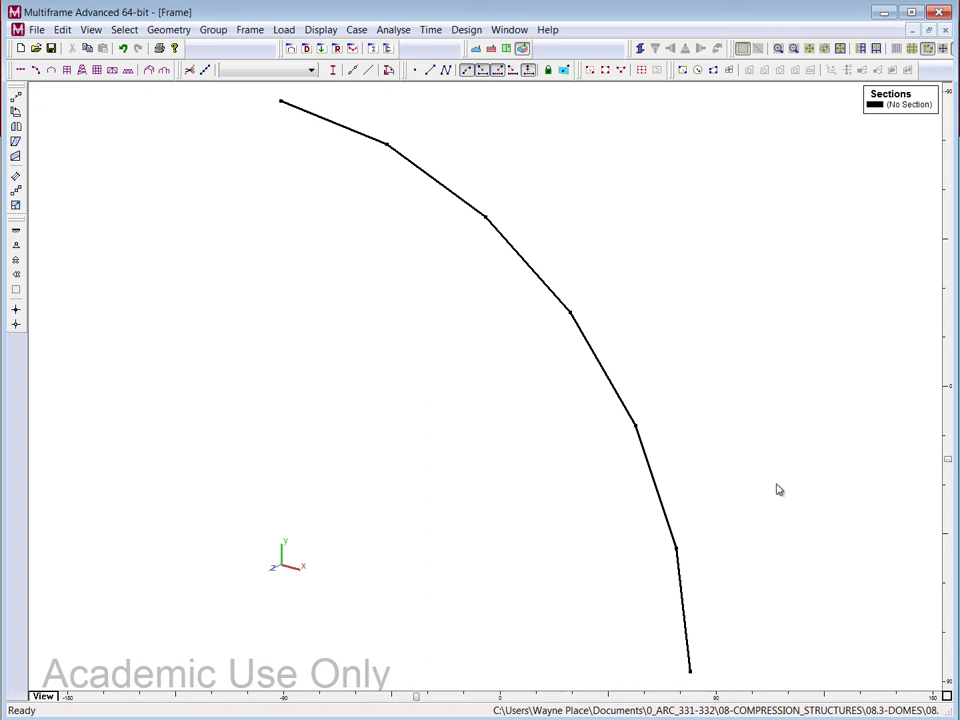
Step: Duplicate the selected arc cylindrically with 15° Øy spacing, one time
left_click(172, 30)
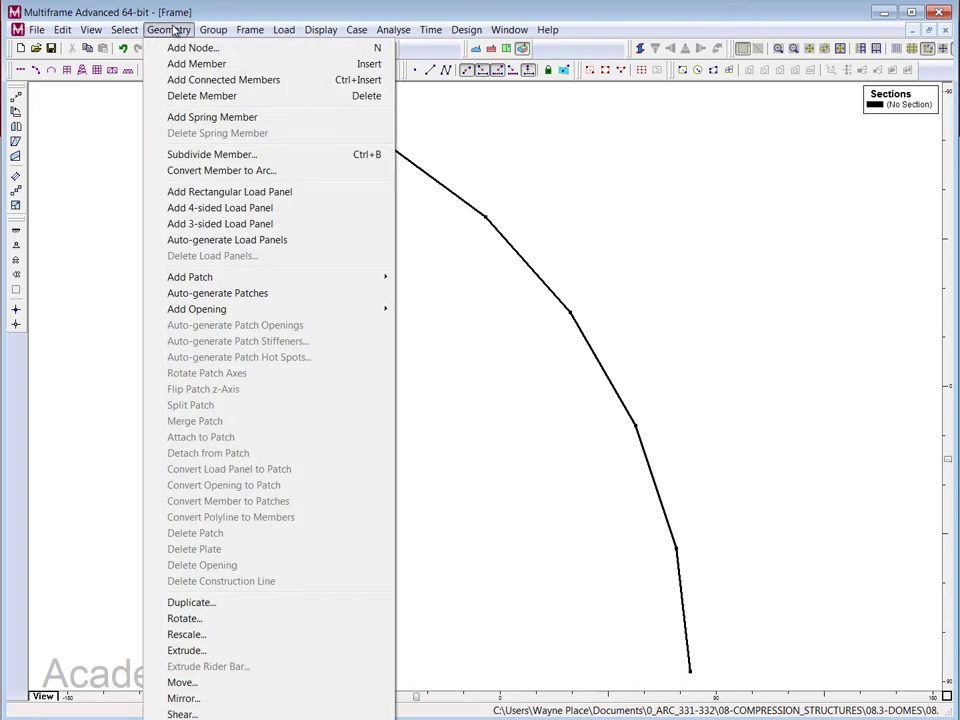
left_click(199, 602)
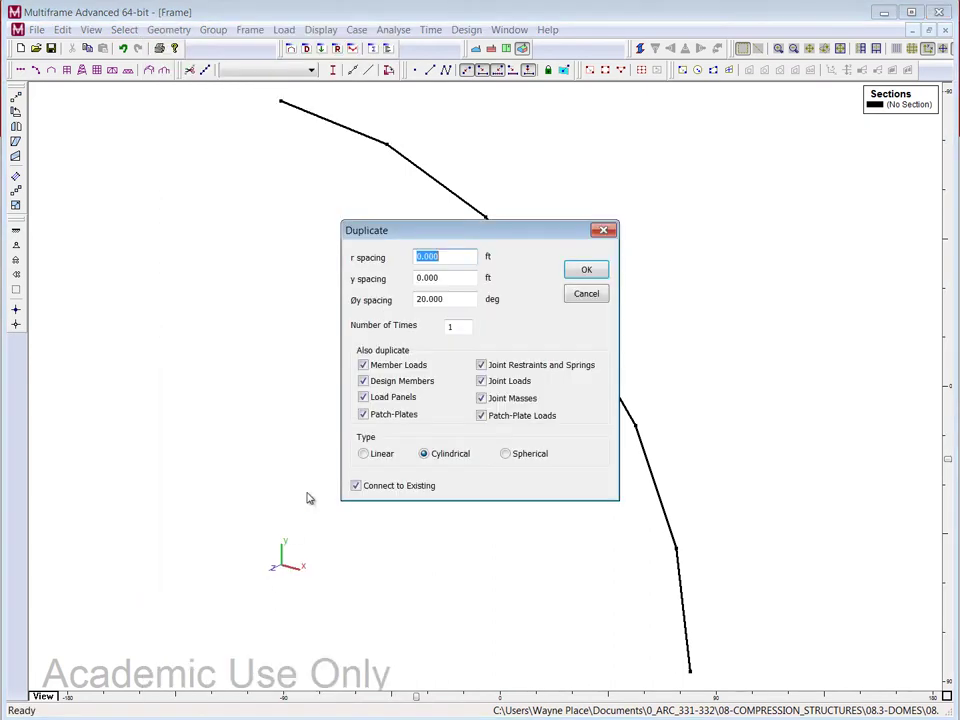
left_click(368, 456)
left_click(424, 454)
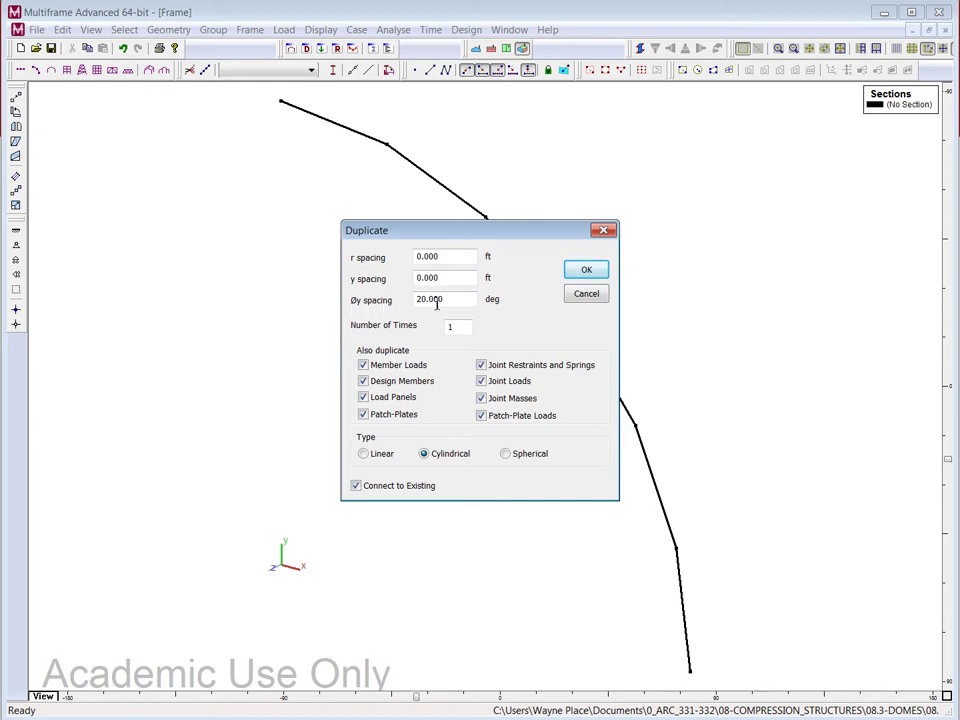
left_click_drag(447, 299, 409, 299)
type("15")
Step: Create the 15° rotated arc copy and begin adding members between the arcs
left_click(599, 272)
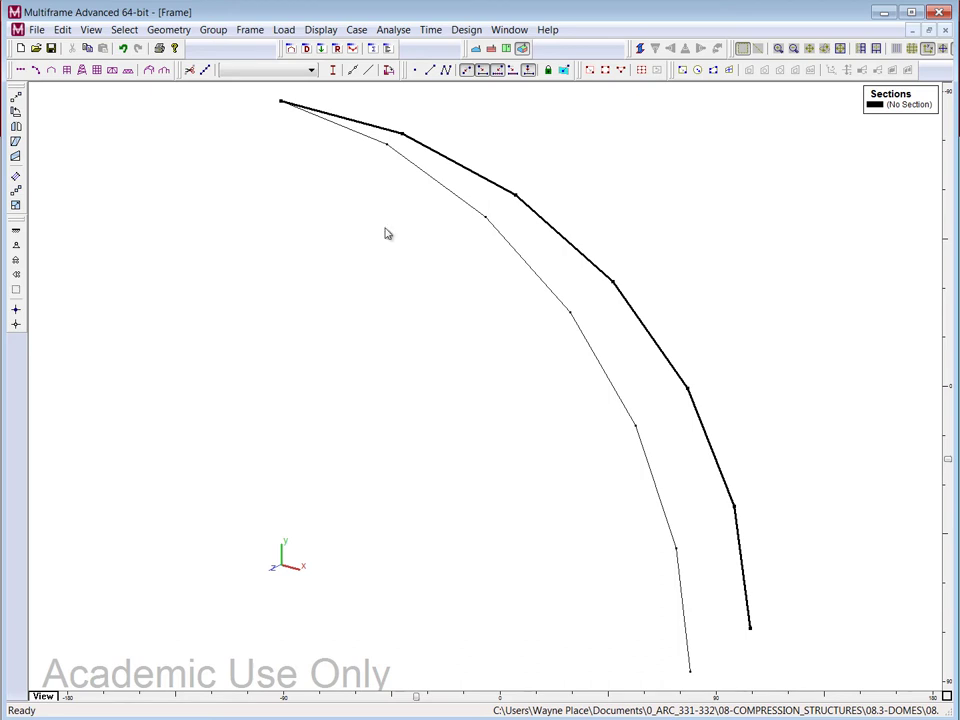
left_click(445, 71)
left_click(431, 71)
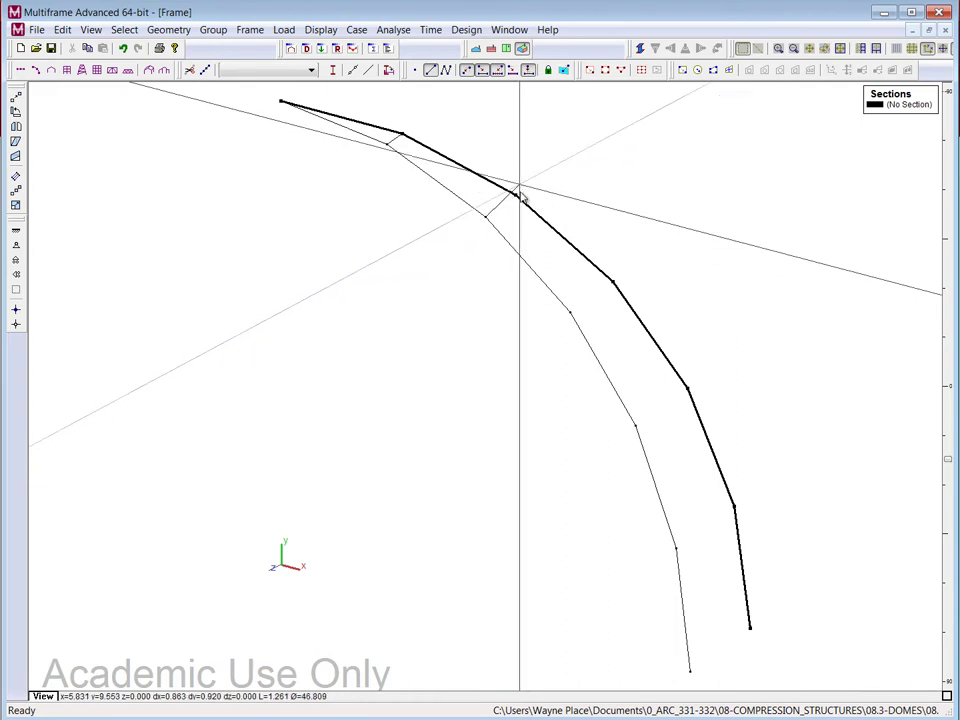
Step: Add cross members joining Joint 11, Joint 3–Joint 10, and Joint 9 to their facing joints
left_click(428, 70)
left_click(569, 312)
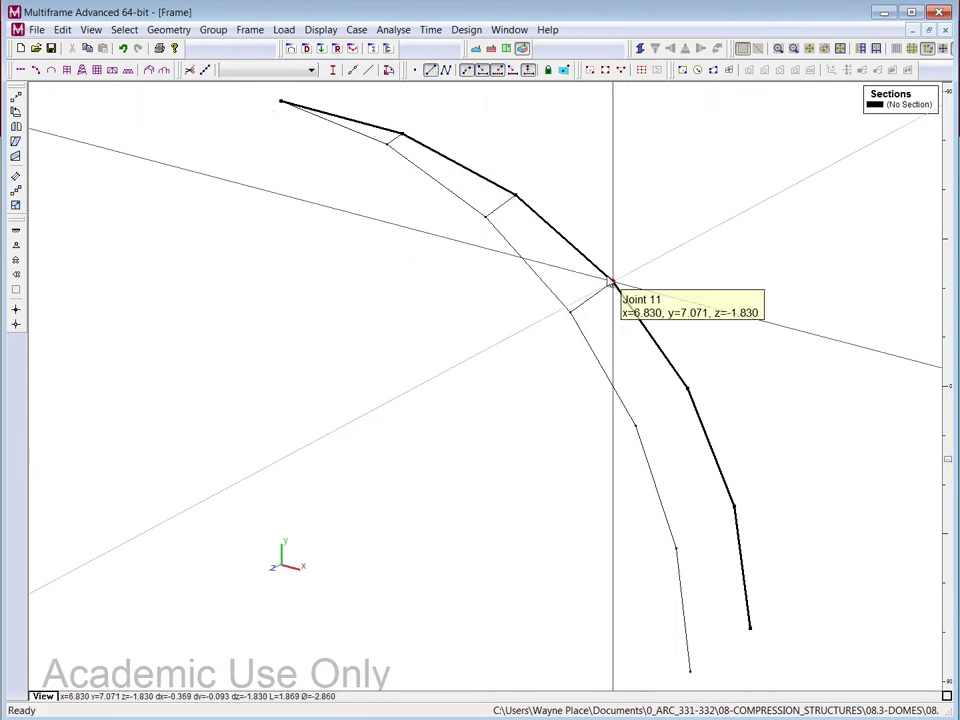
key("Escape")
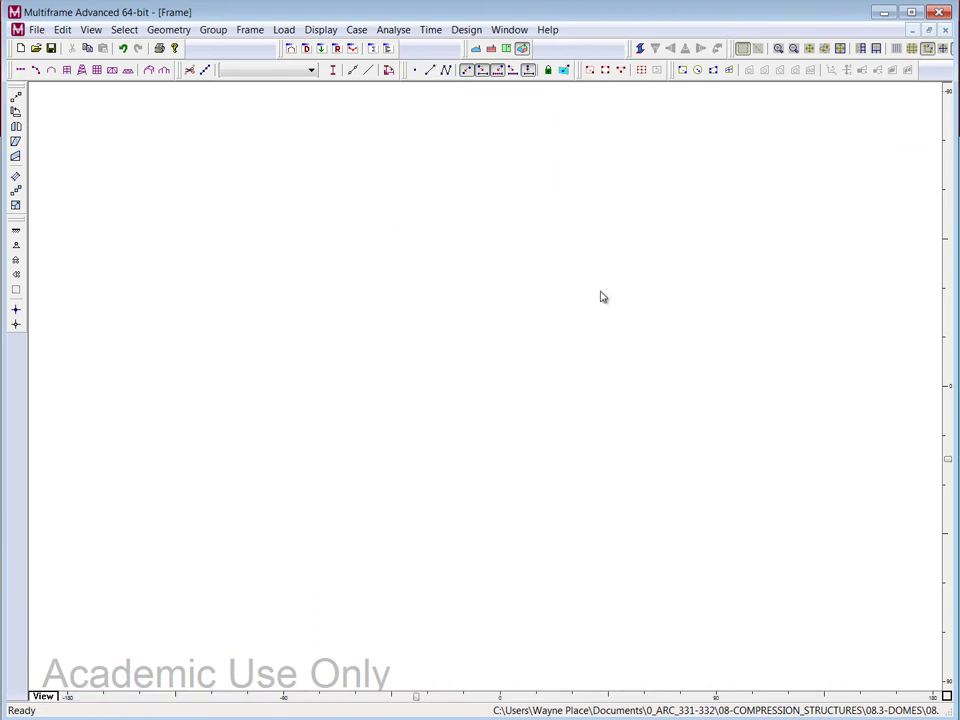
left_click(429, 71)
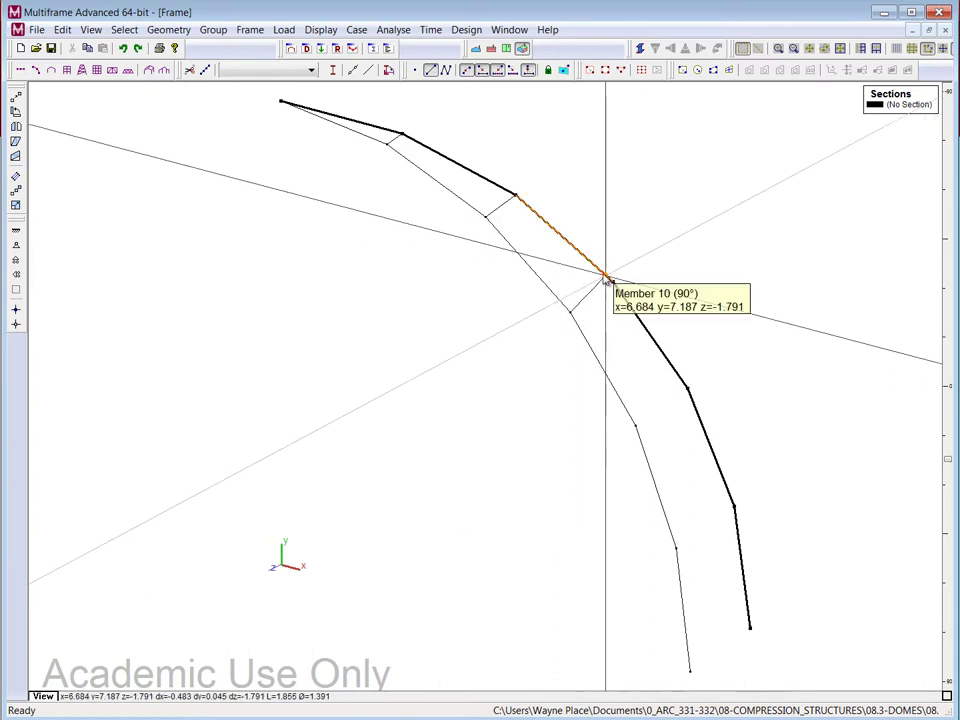
left_click_drag(614, 285, 571, 311)
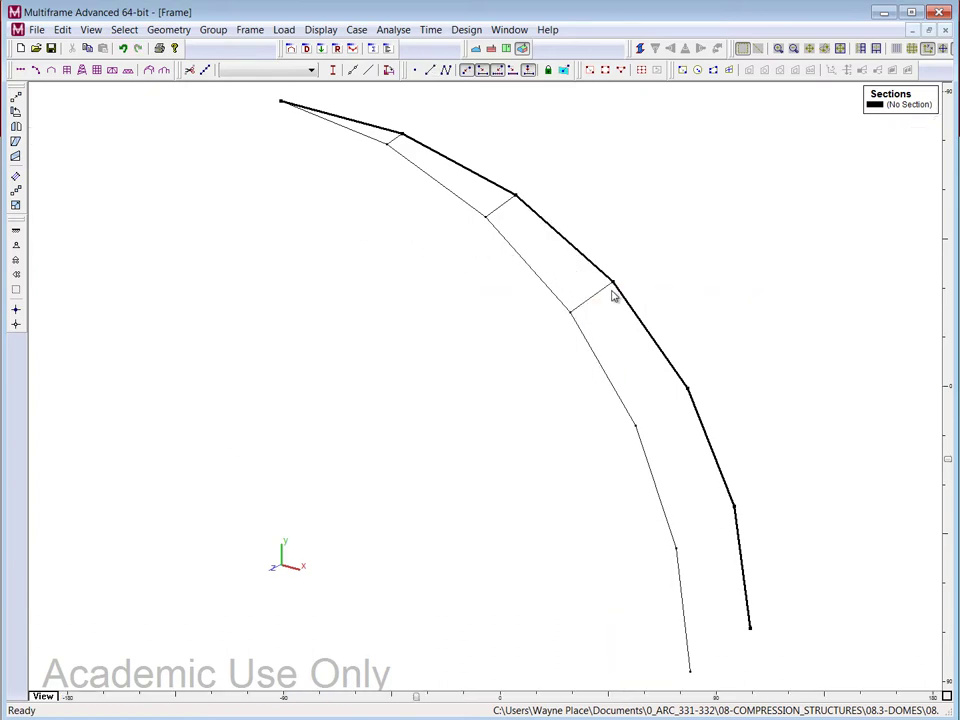
left_click(430, 70)
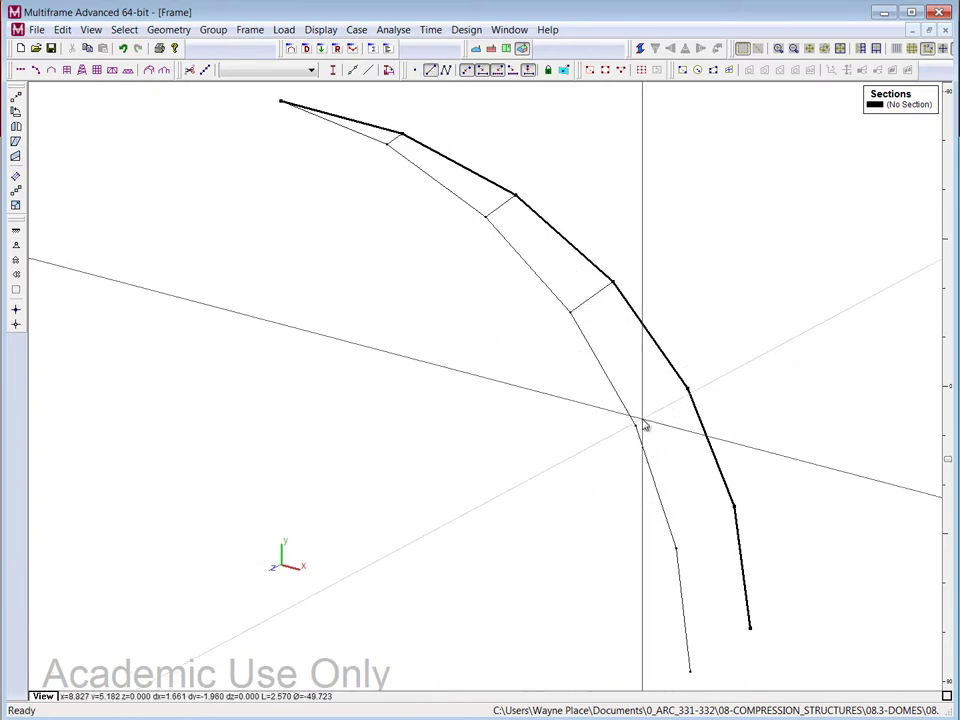
left_click_drag(638, 421, 688, 390)
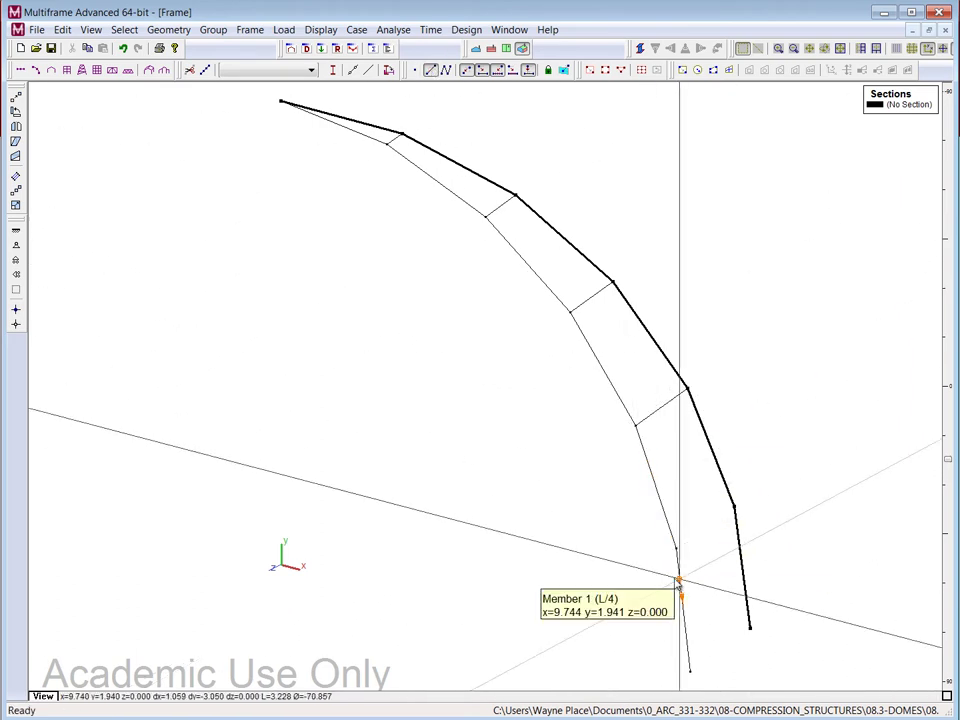
left_click_drag(718, 538, 735, 508)
key("Escape")
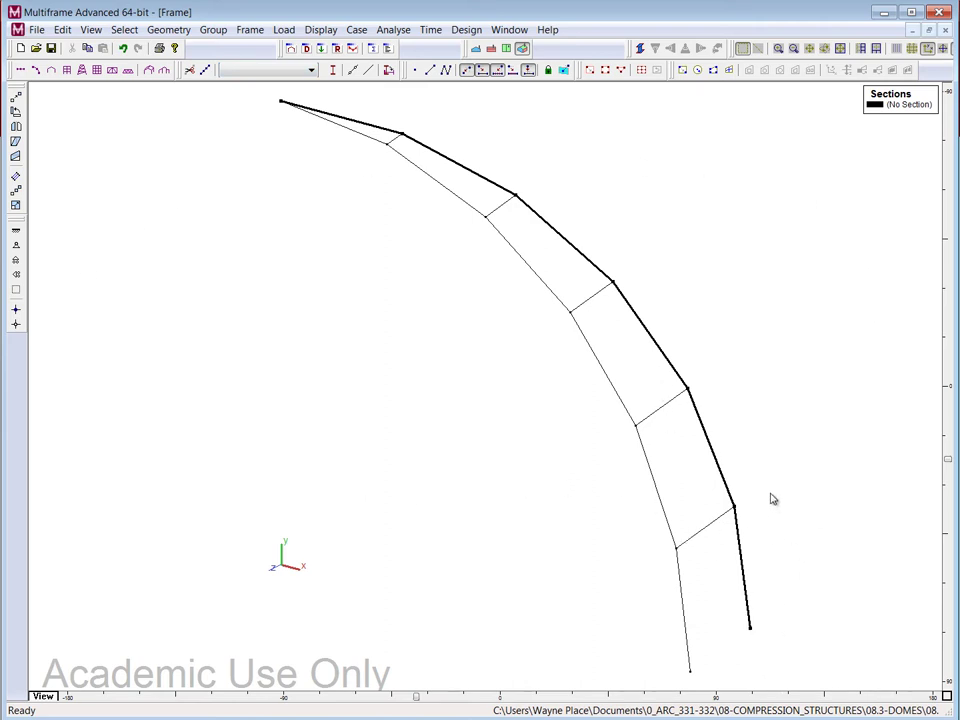
Step: Deselect the outer arch members by picking an empty spot on the canvas
left_click(748, 270)
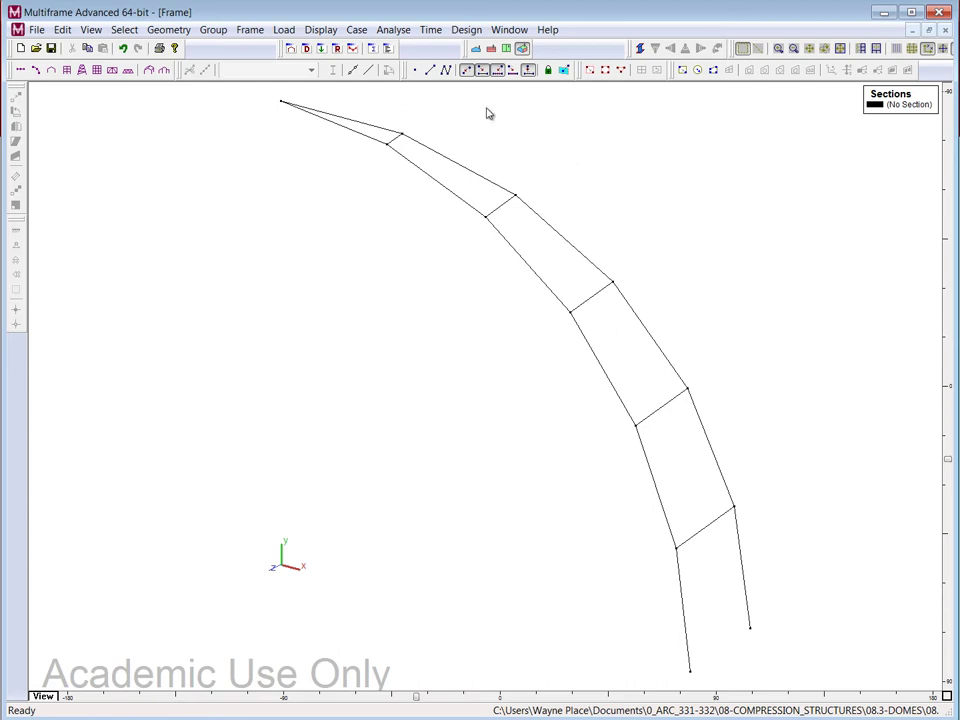
Step: Draw zigzag diagonals from Joint 6 through 12, 4, 10, 2, 8 to base Joint 1
left_click(446, 69)
left_click(386, 145)
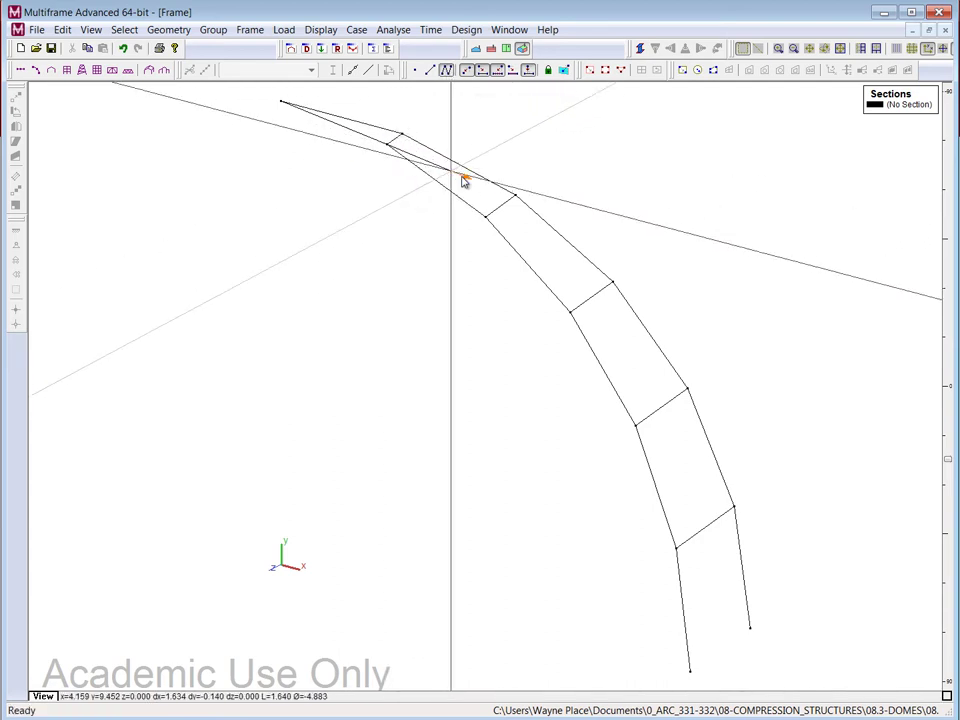
left_click(515, 196)
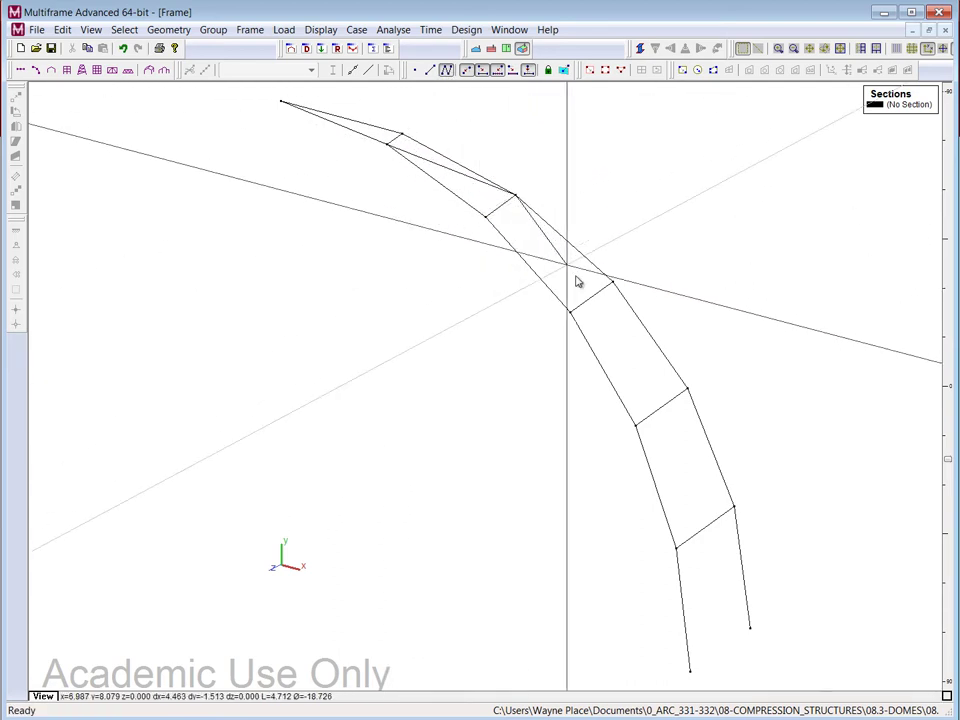
left_click(571, 312)
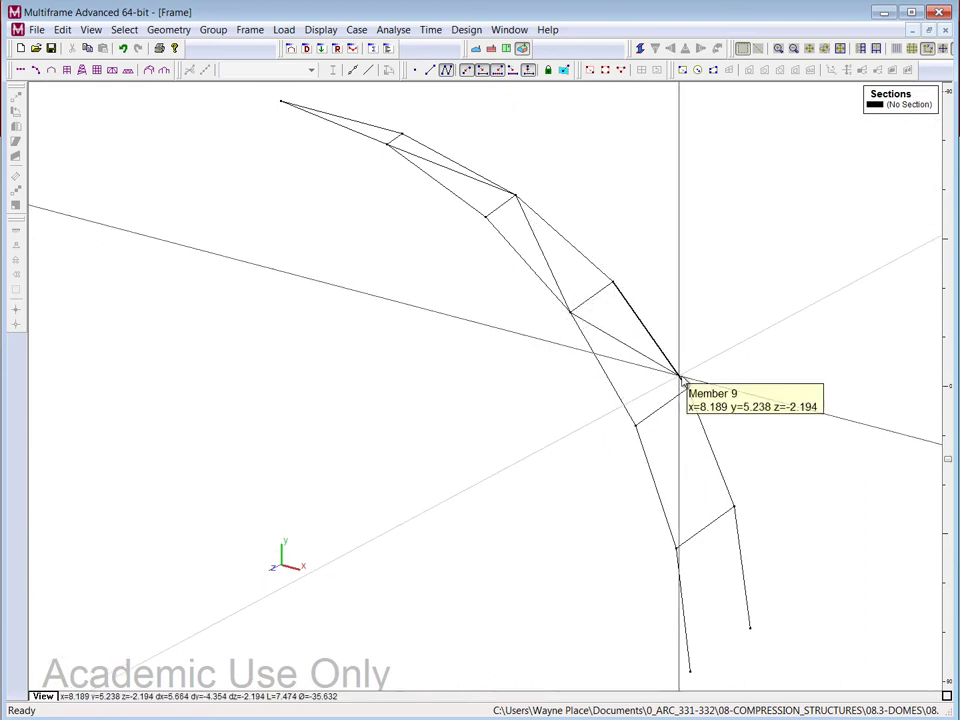
left_click(687, 387)
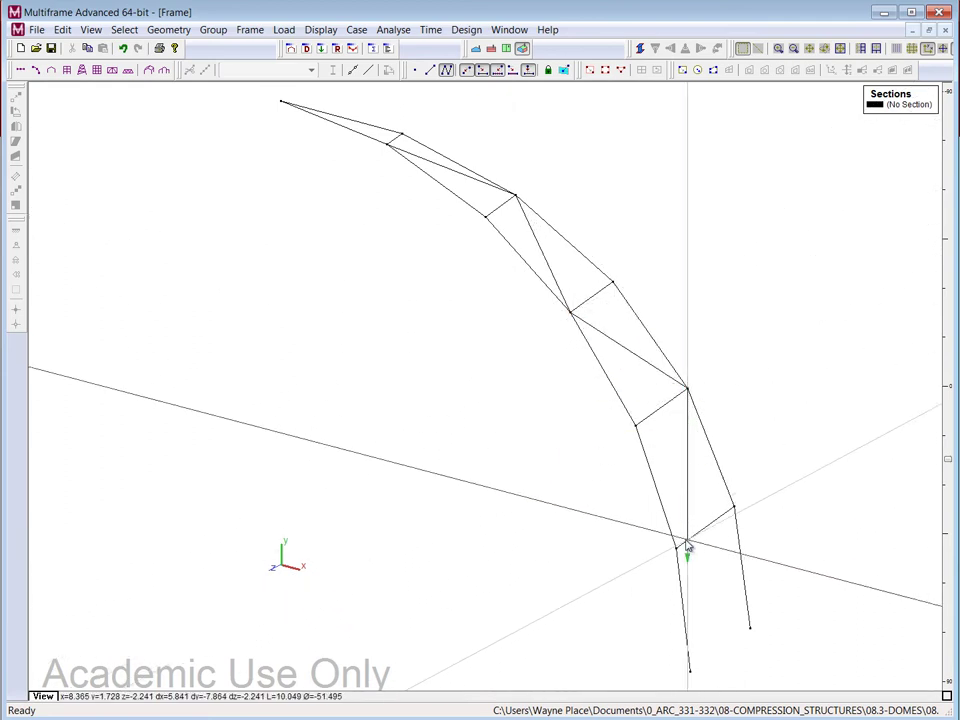
left_click(675, 549)
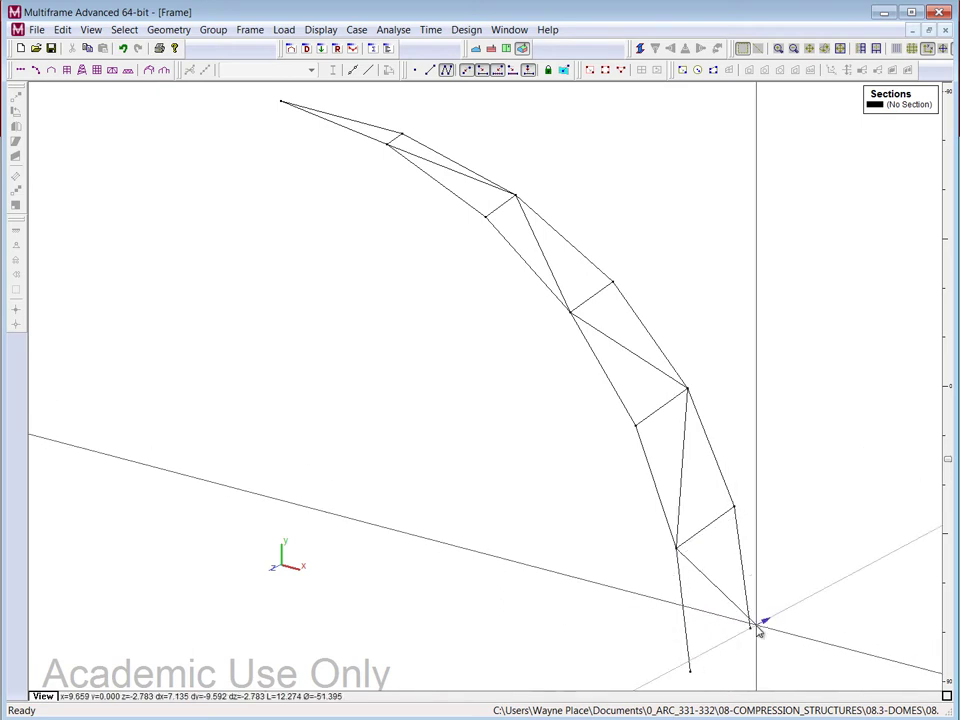
left_click(753, 629)
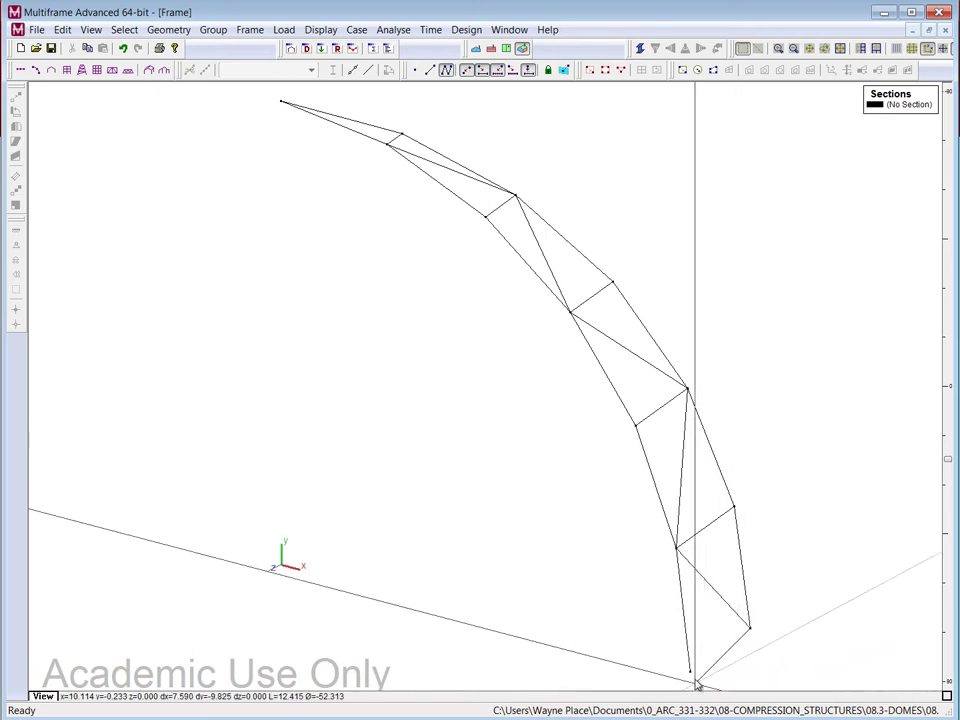
left_click(692, 668)
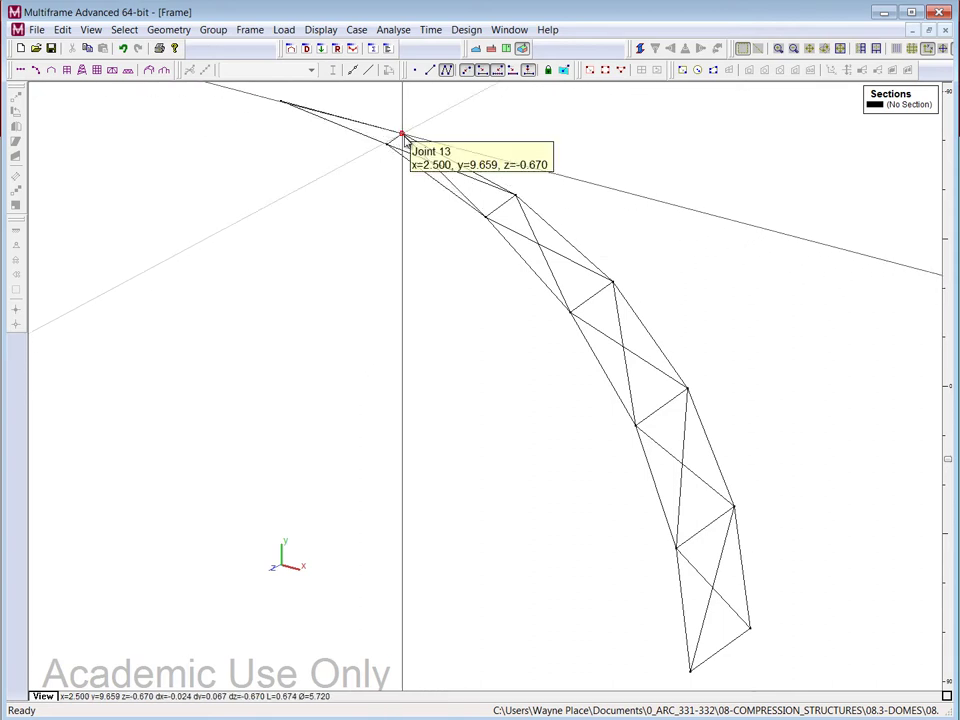
Step: Delete the member joining the two lowest base joints
key("Escape")
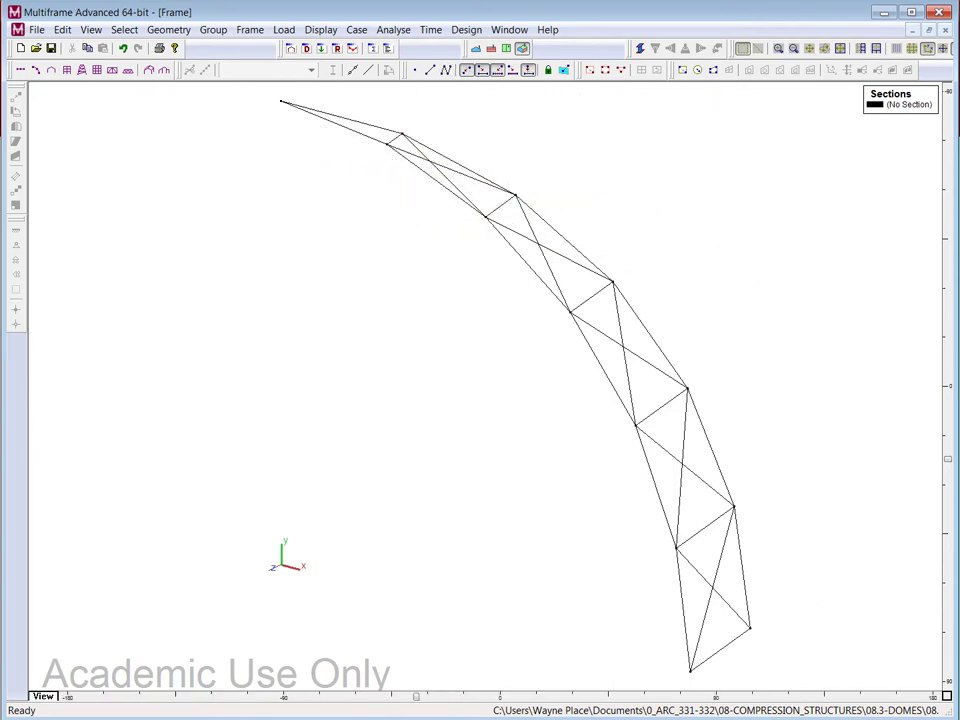
left_click(716, 648)
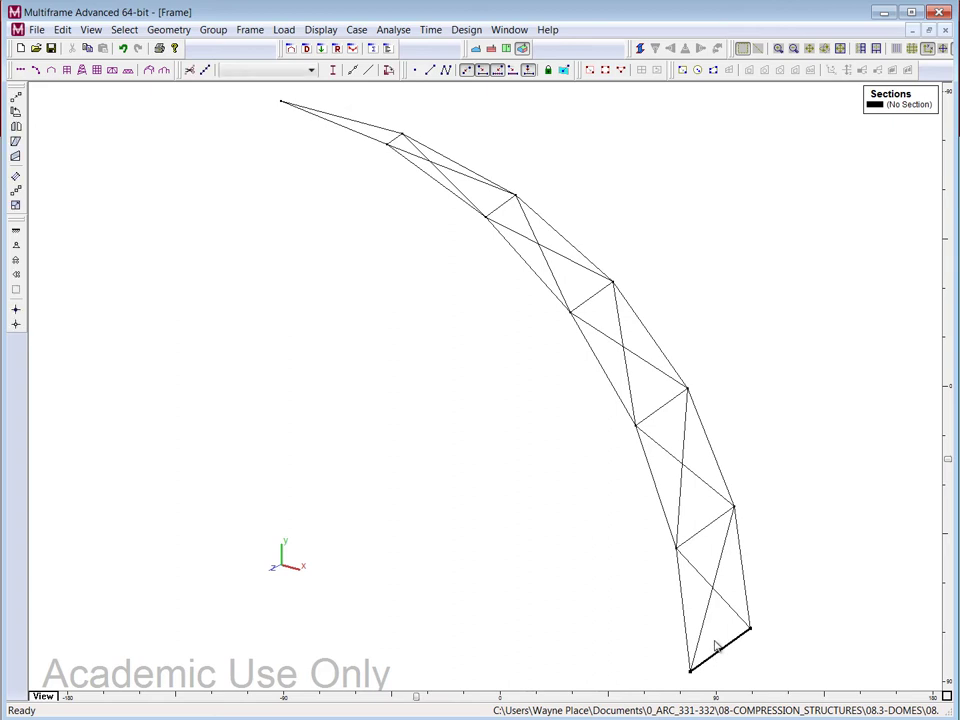
key("Delete")
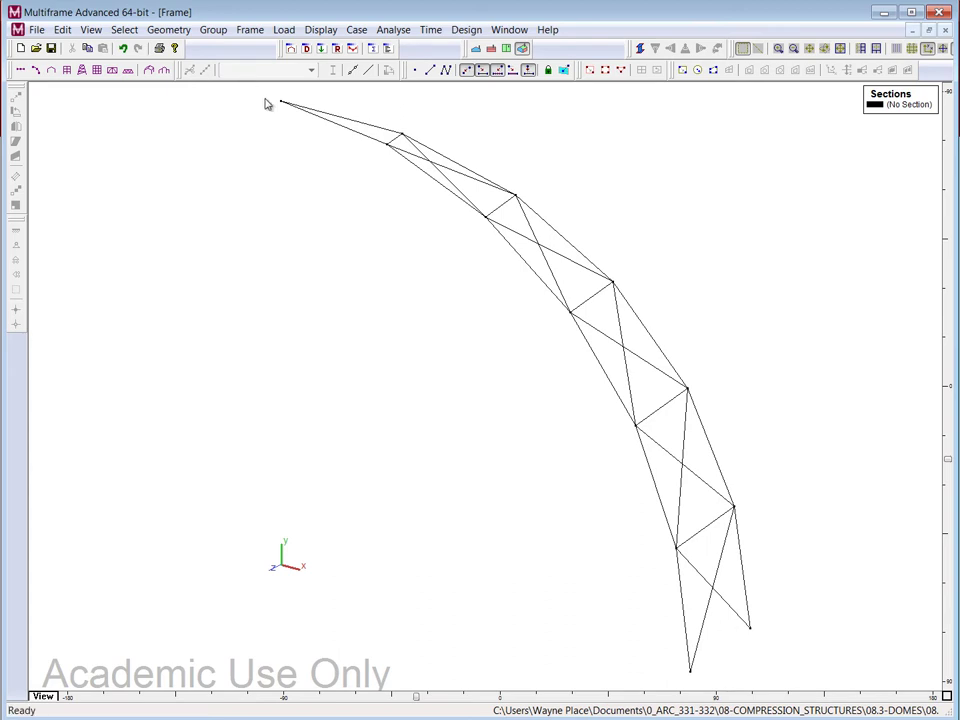
Step: Select all horizontal members and assign them the HSS1.900x0.145 pipe section
left_click(124, 30)
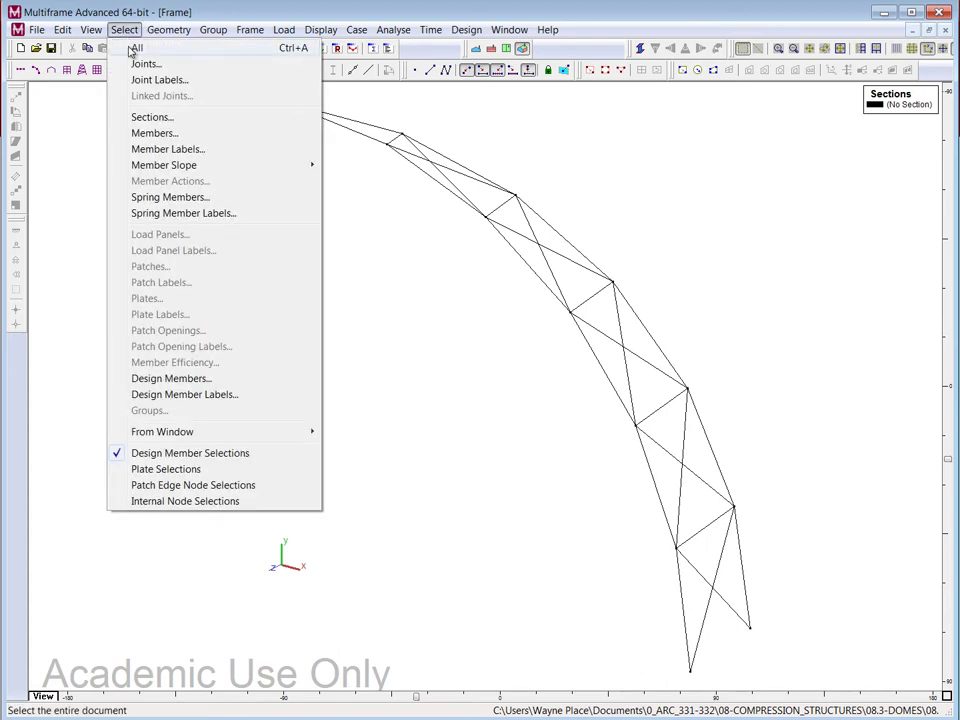
mouse_move(156, 165)
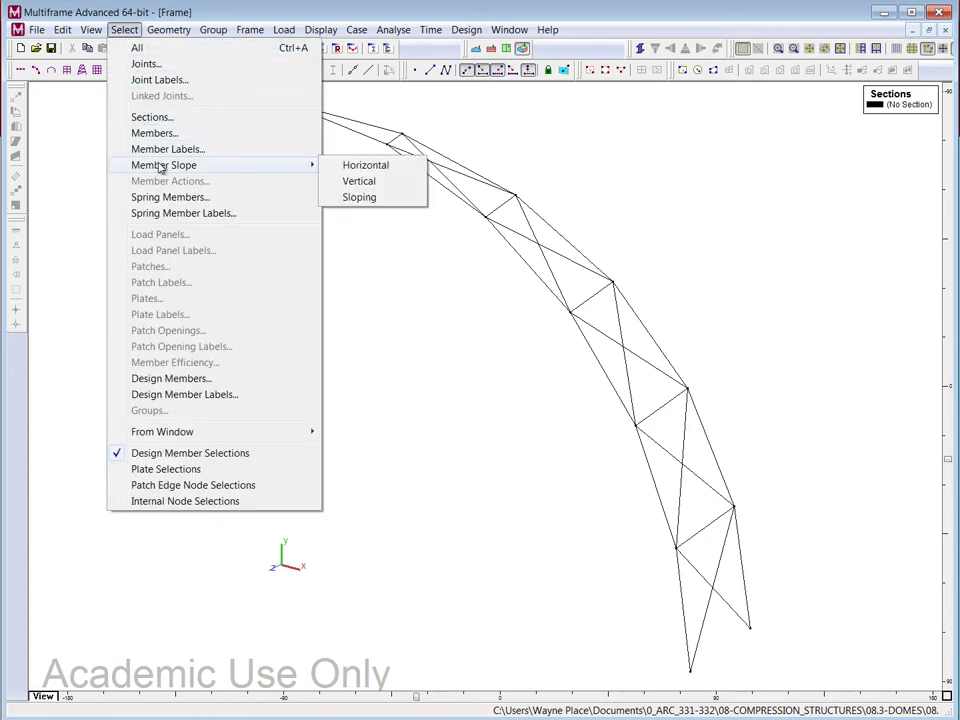
left_click(390, 167)
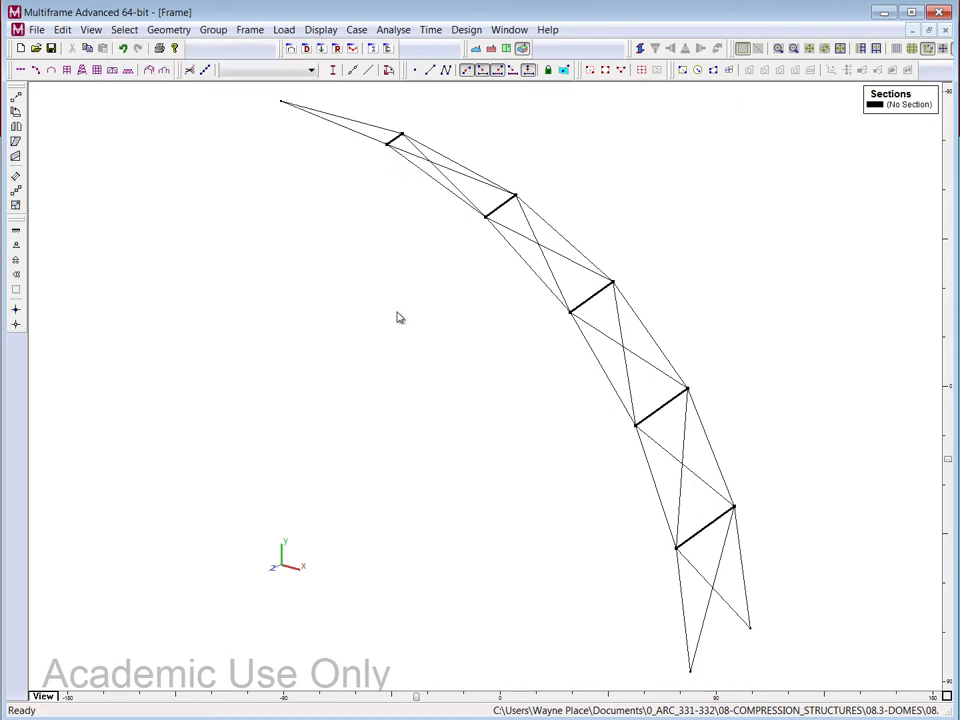
left_click(266, 71)
left_click(262, 86)
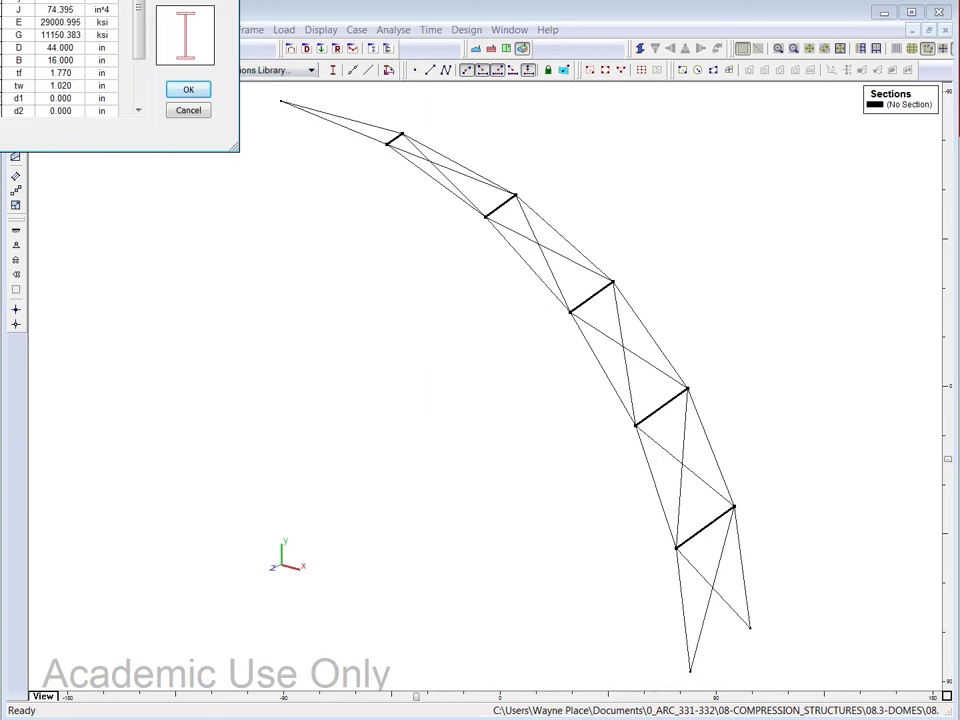
key("Down")
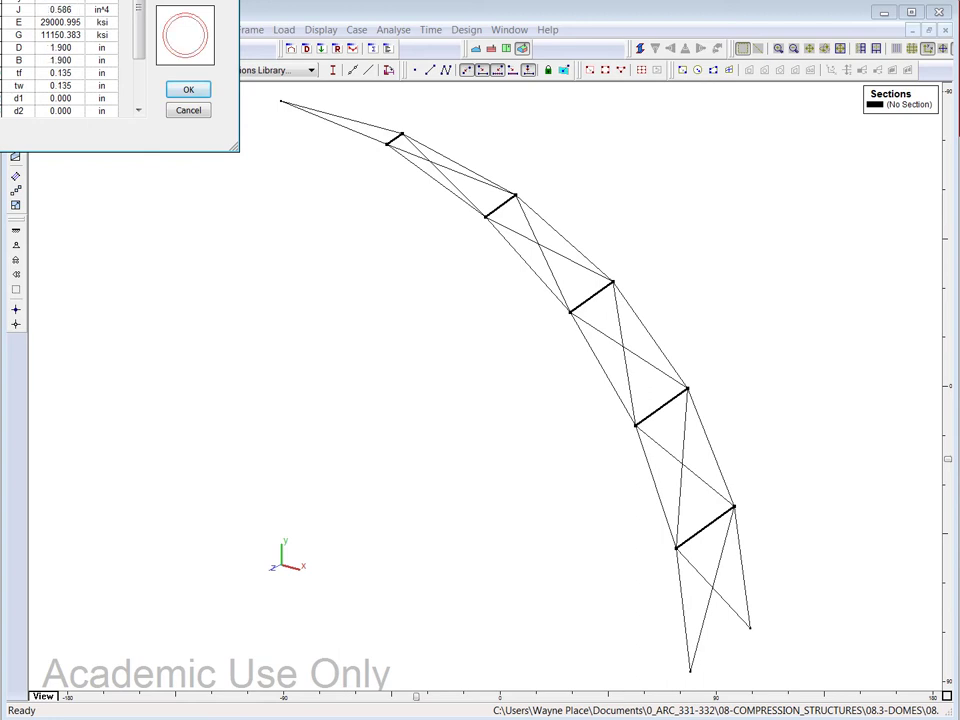
left_click(187, 89)
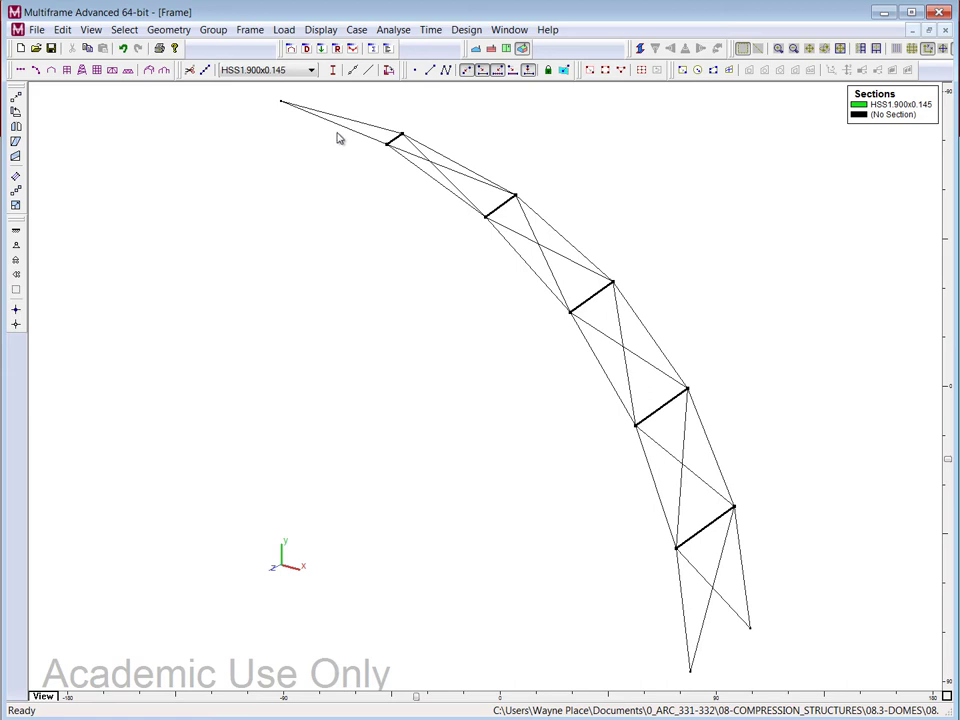
Step: Select all twelve upper and lower chord members of both arcs
left_click_drag(352, 117, 334, 152)
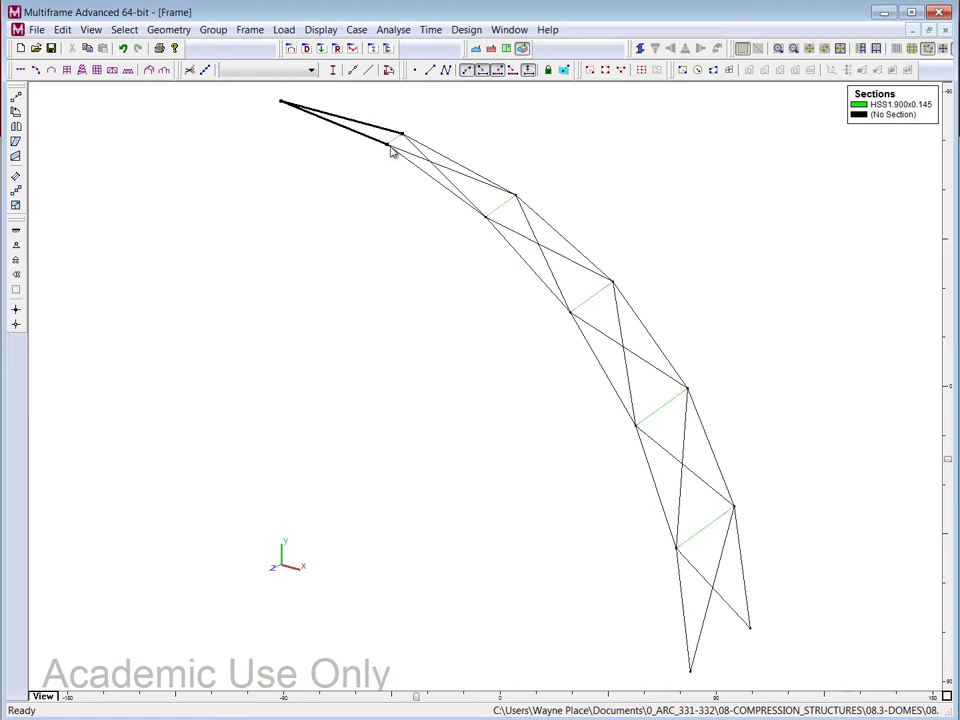
left_click(447, 160, "shift")
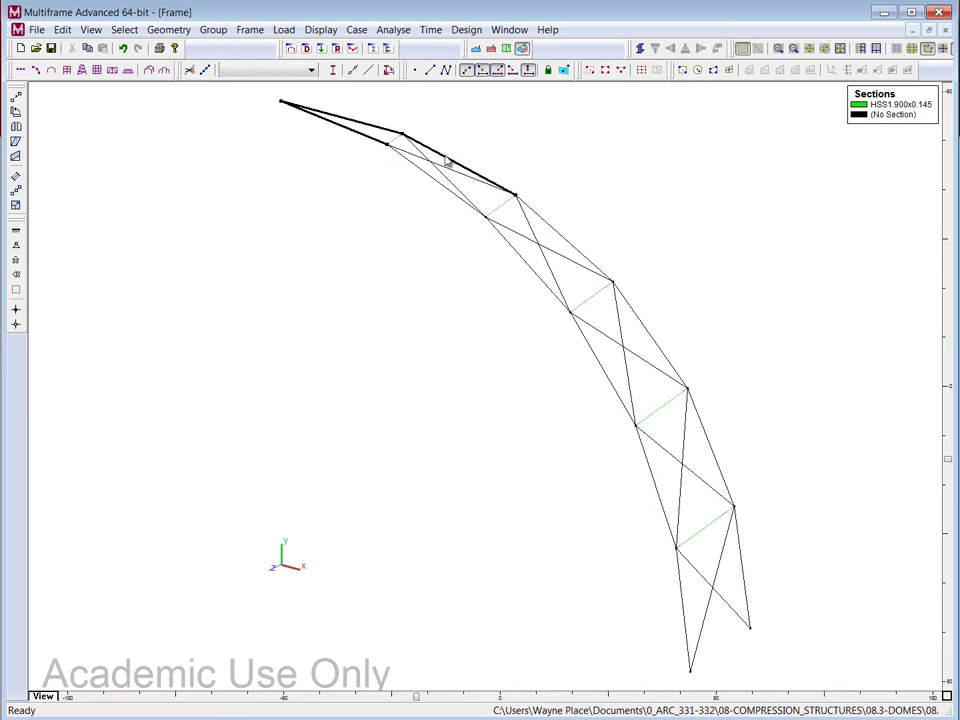
left_click(445, 190, "shift")
left_click(540, 218, "shift")
left_click(523, 264, "shift")
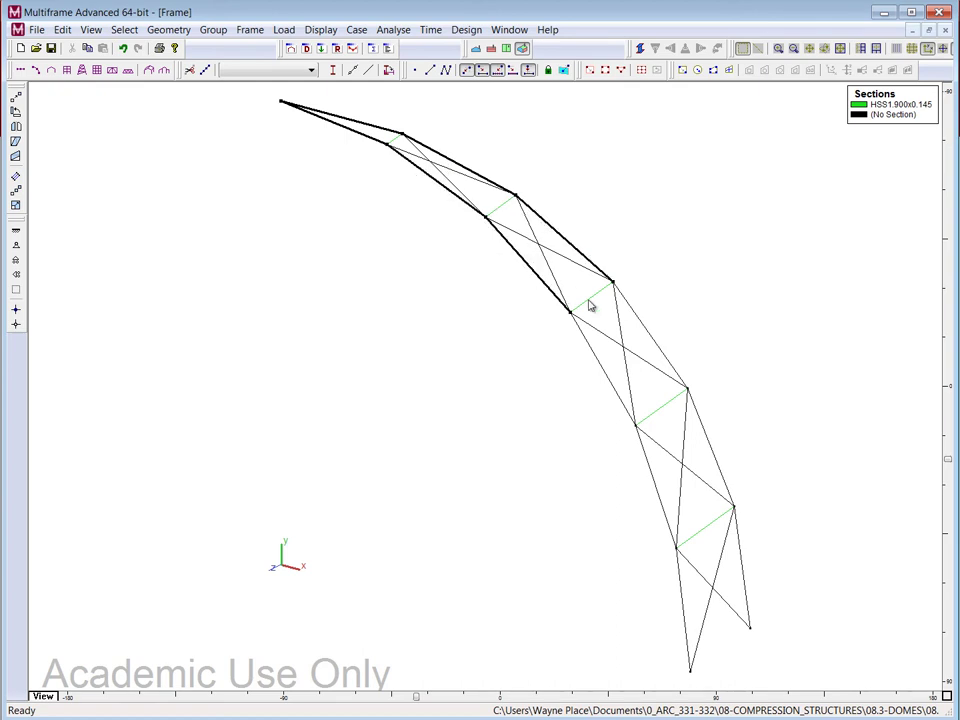
left_click(639, 321, "shift")
left_click(606, 372, "shift")
left_click(700, 427, "shift")
left_click(651, 476, "shift")
left_click(739, 550, "shift")
left_click(684, 594, "shift")
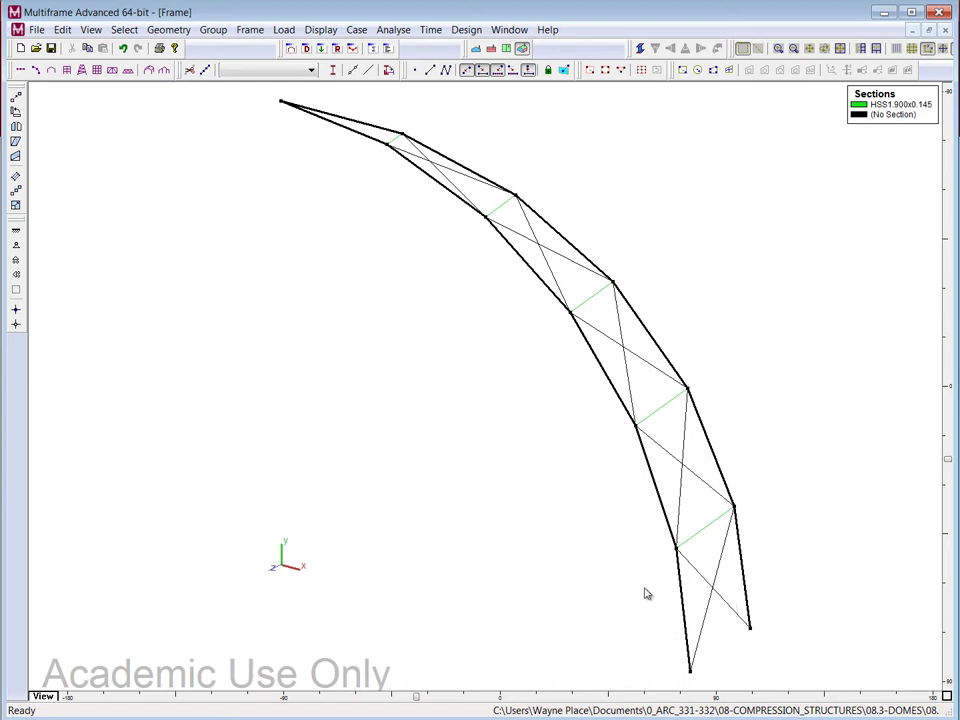
Step: Choose HSS2.375x0.188 in the Sections Library for the selected chords
left_click(262, 70)
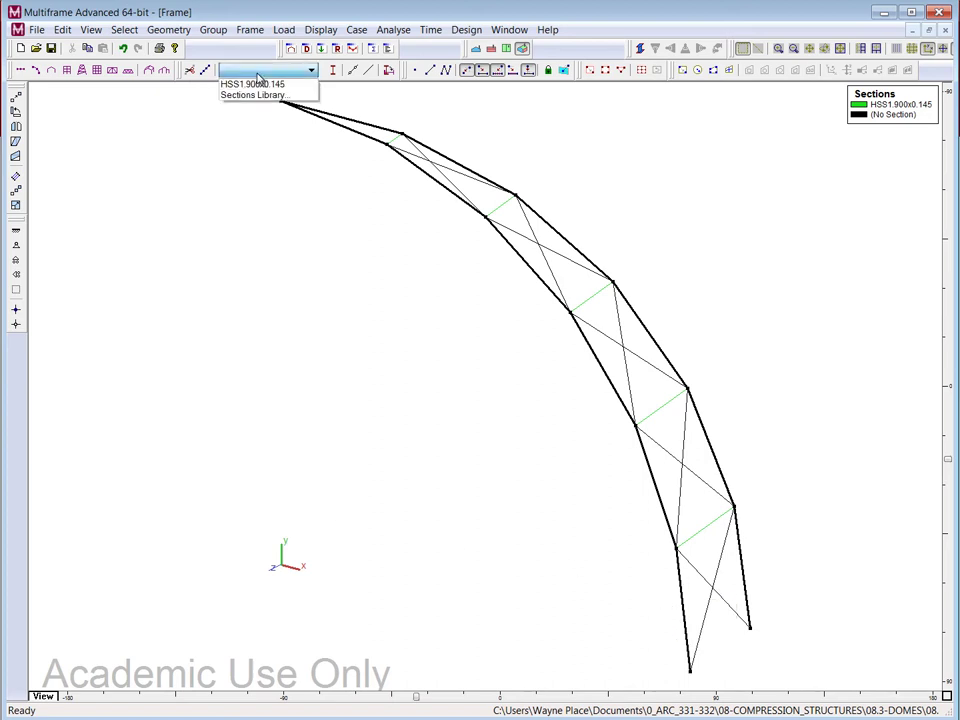
left_click(256, 95)
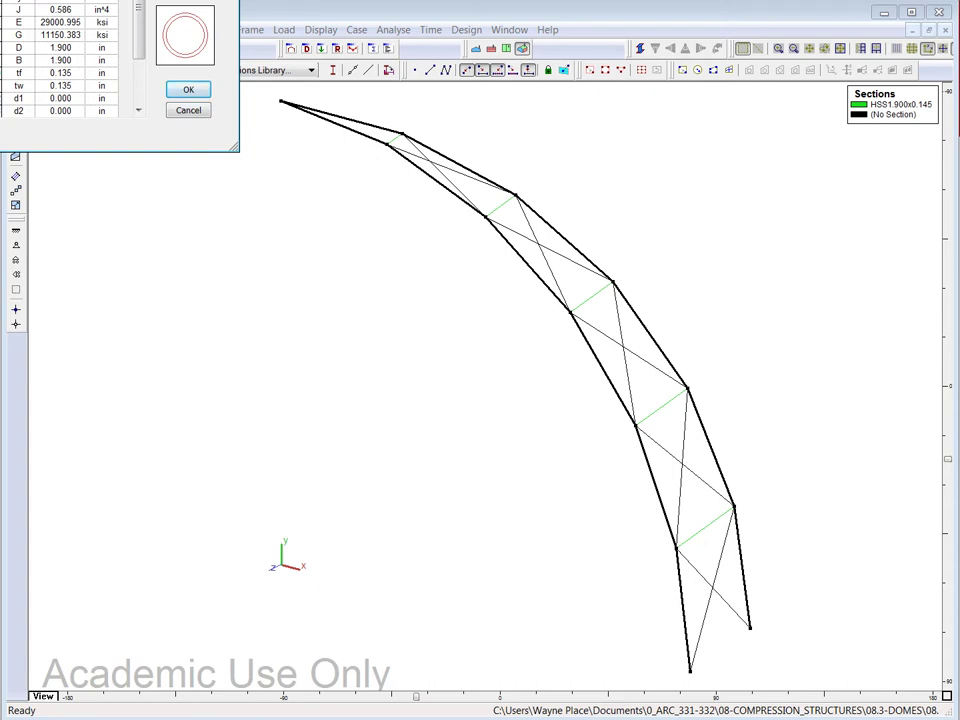
key("Down")
Step: Apply HSS2.375x0.188 to the chords, then run a linear analysis and dismiss the section warning
left_click(188, 90)
left_click(502, 106)
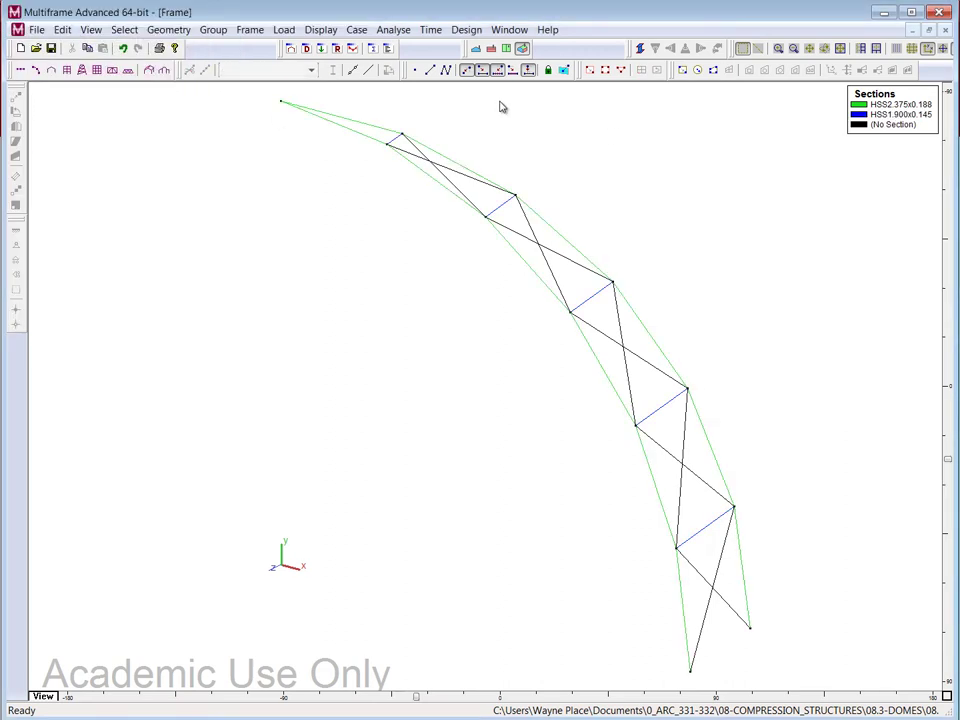
left_click(402, 29)
left_click(412, 49)
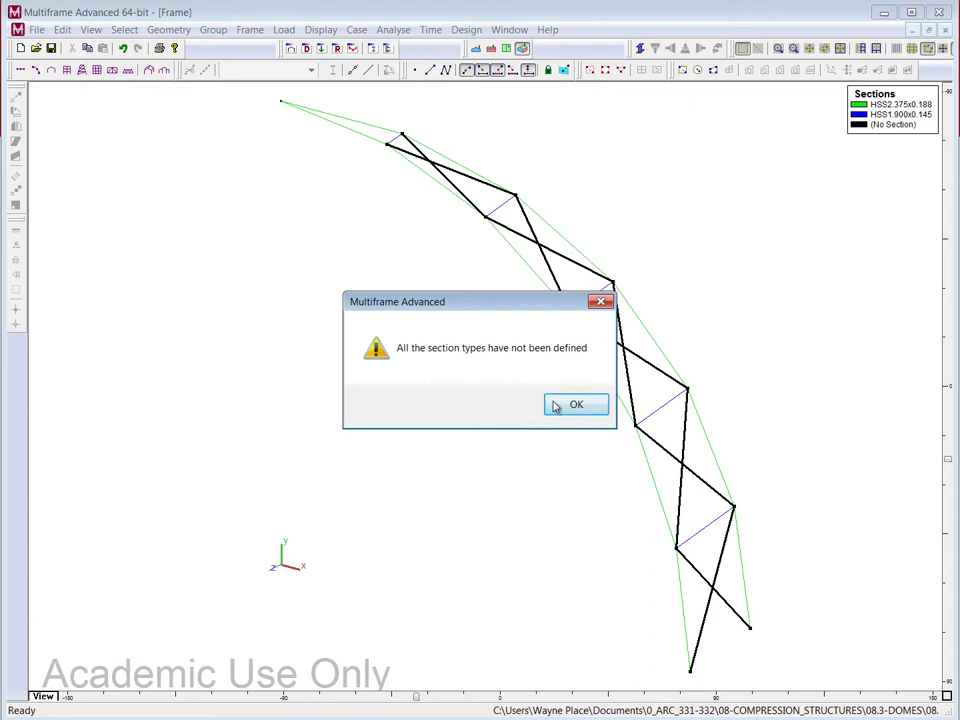
left_click(556, 404)
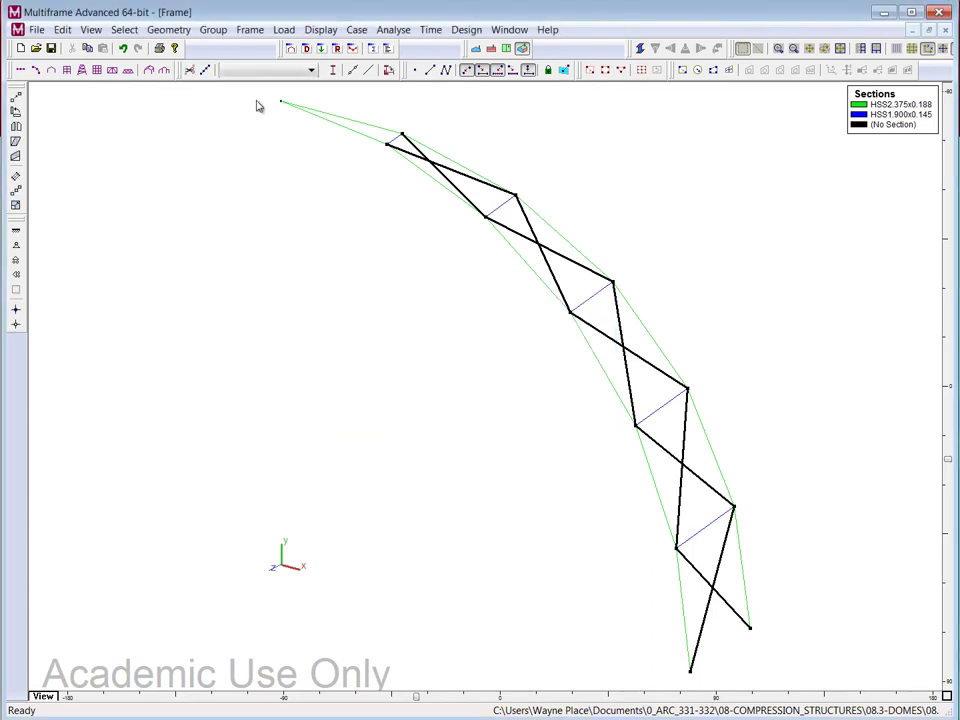
Step: Assign the P3/4 pipe section to the unsectioned diagonal members
left_click(290, 71)
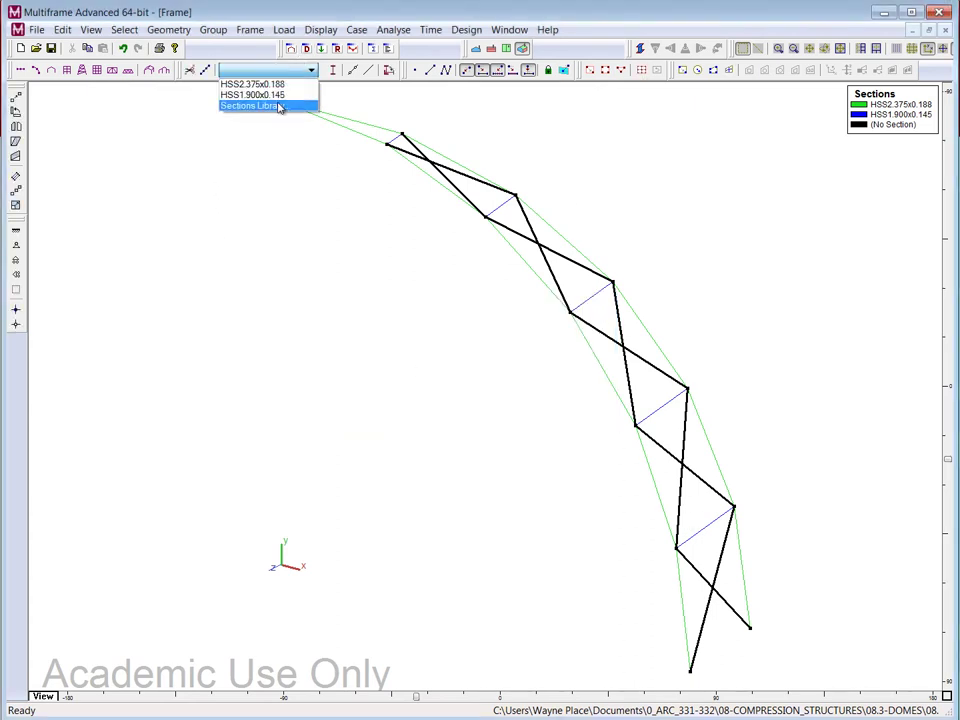
left_click(272, 106)
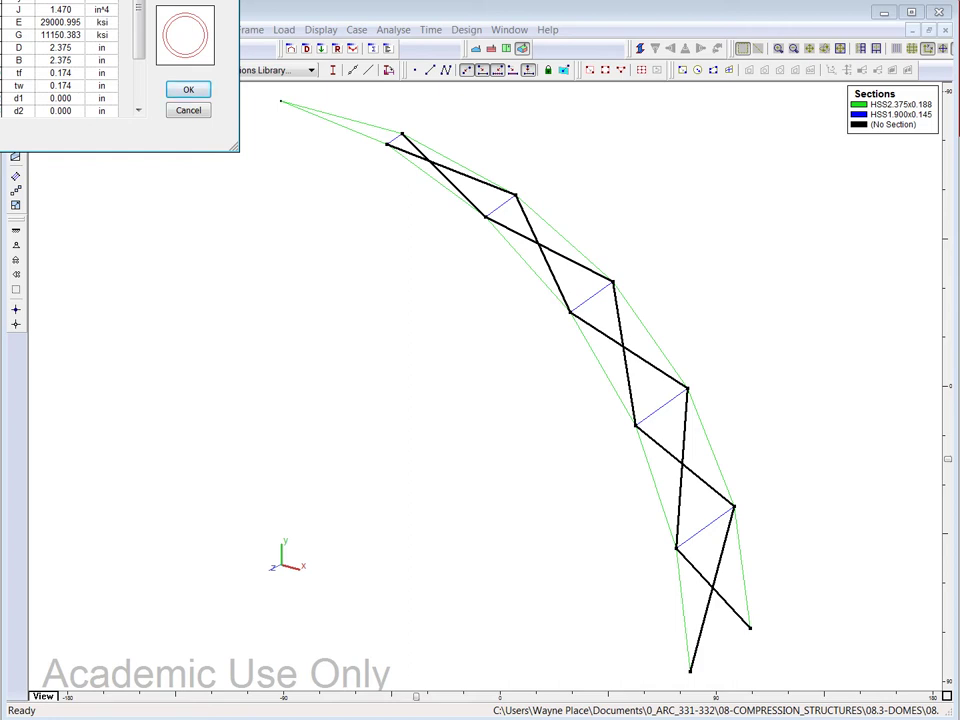
key("Down")
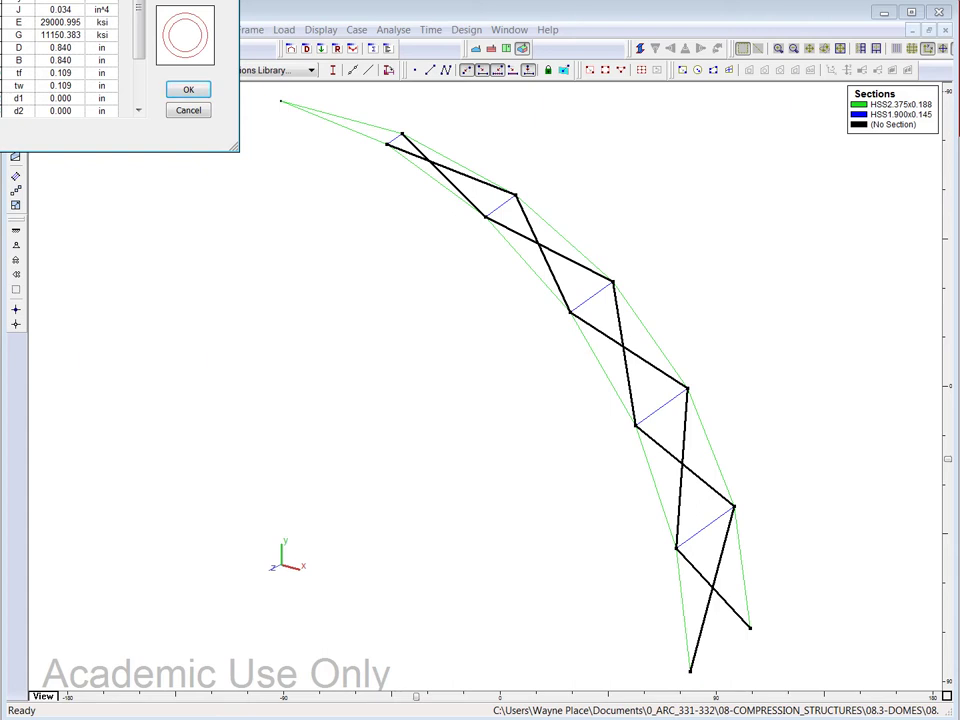
key("Down")
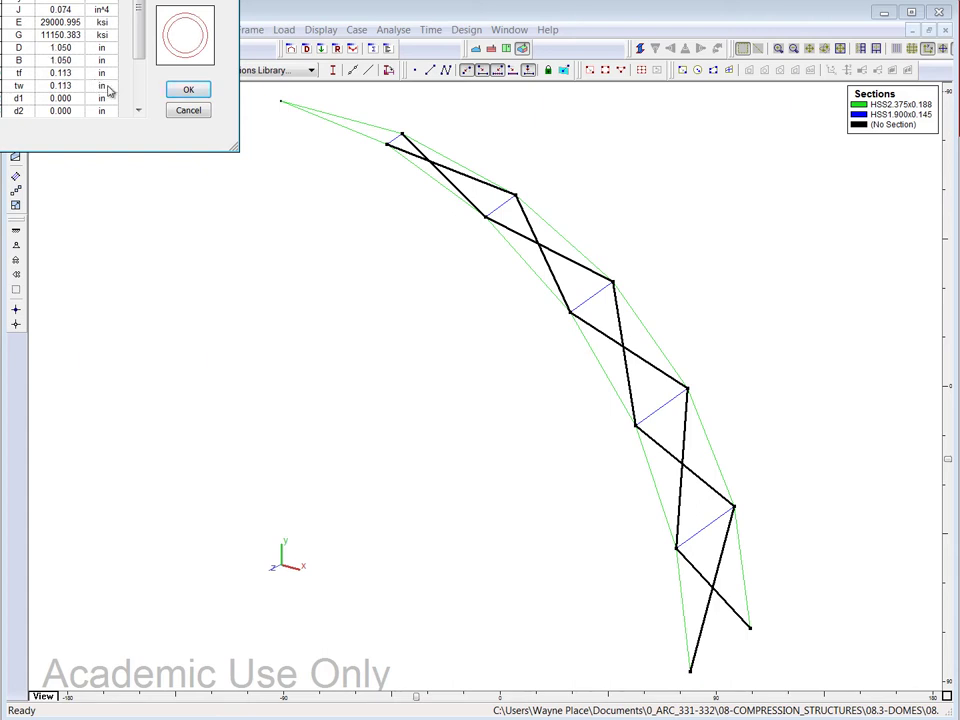
left_click(188, 89)
left_click(405, 240)
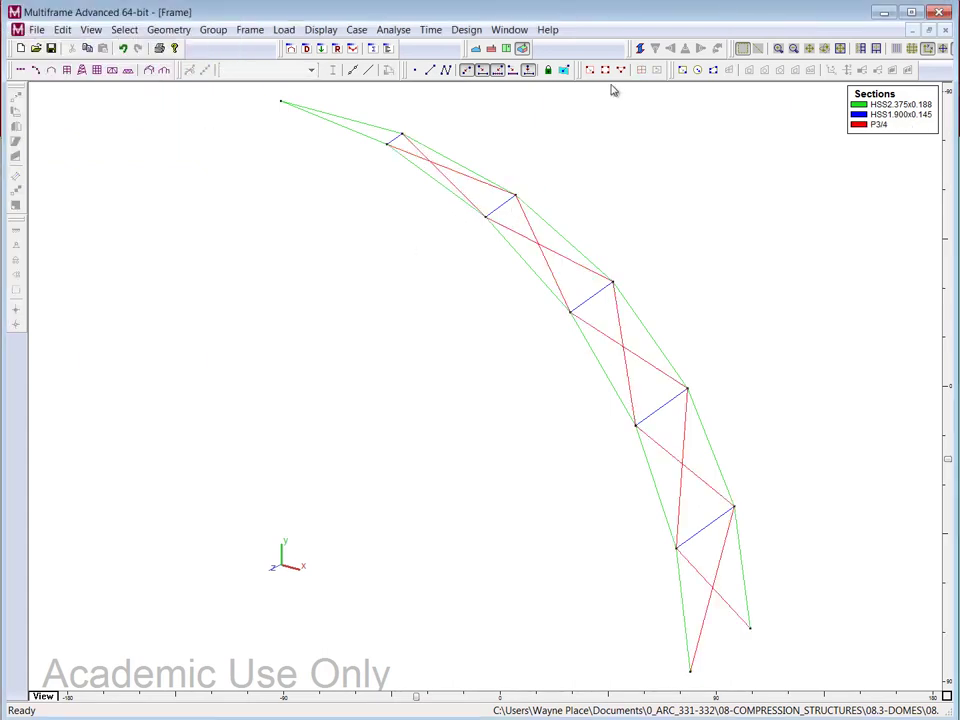
left_click(647, 50)
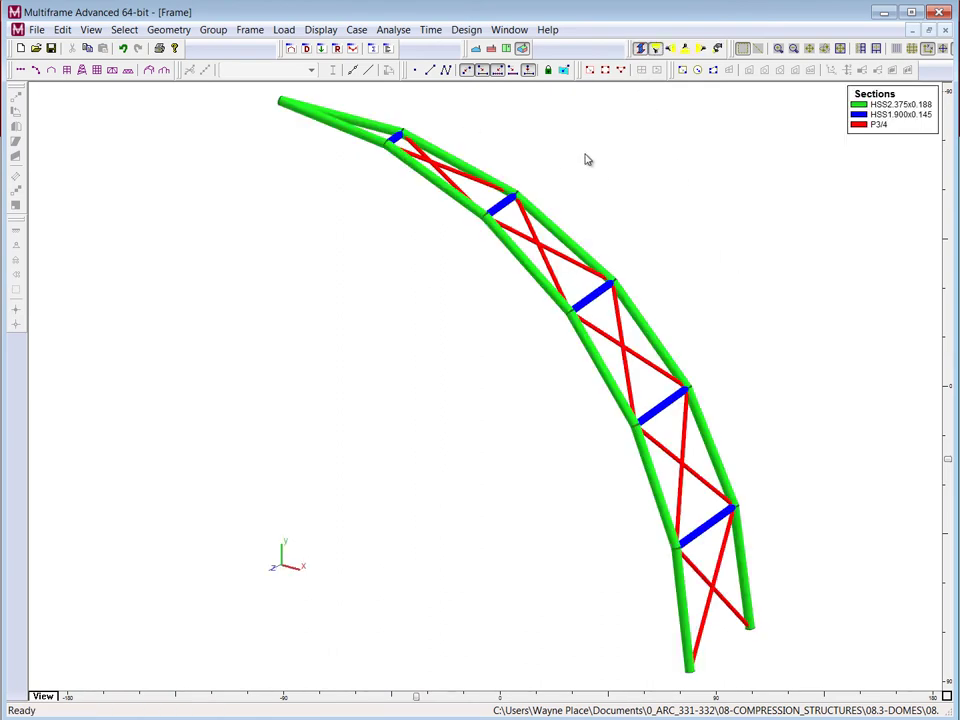
left_click(641, 50)
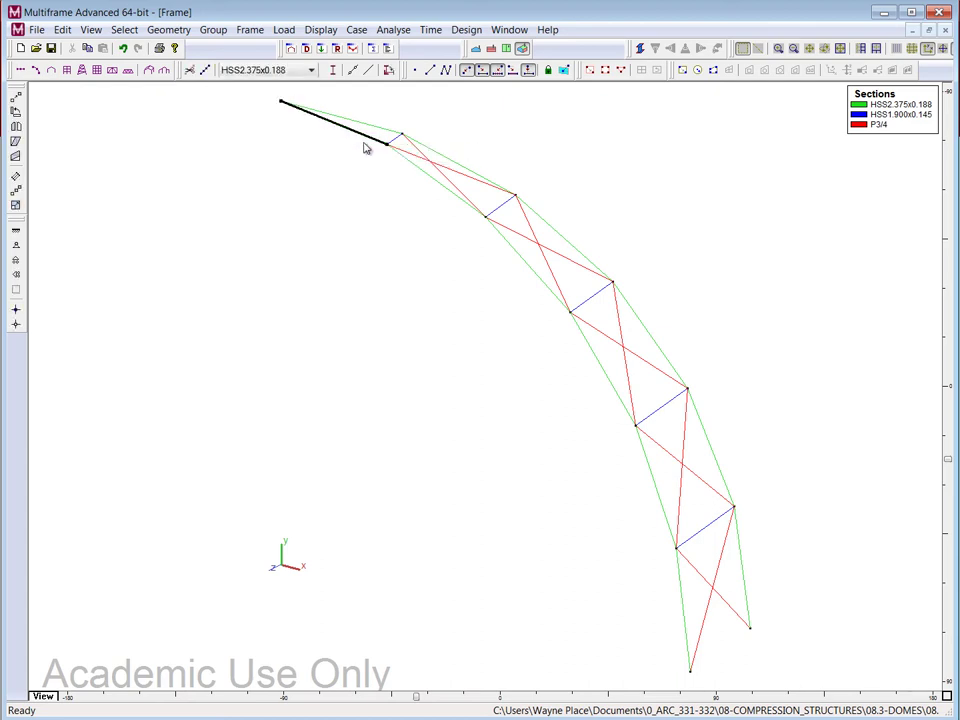
Step: Delete the five black inner-arc chord members, then select the whole remaining truss
left_click(421, 171, "shift")
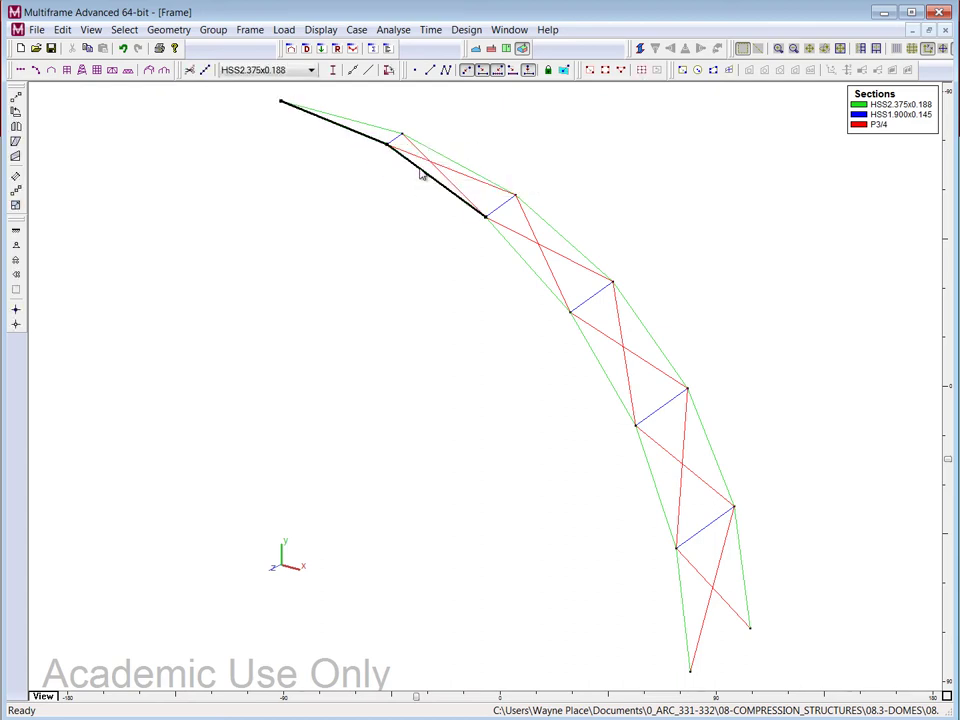
left_click(519, 261, "shift")
left_click(604, 367, "shift")
left_click(656, 484, "shift")
left_click(680, 580, "shift")
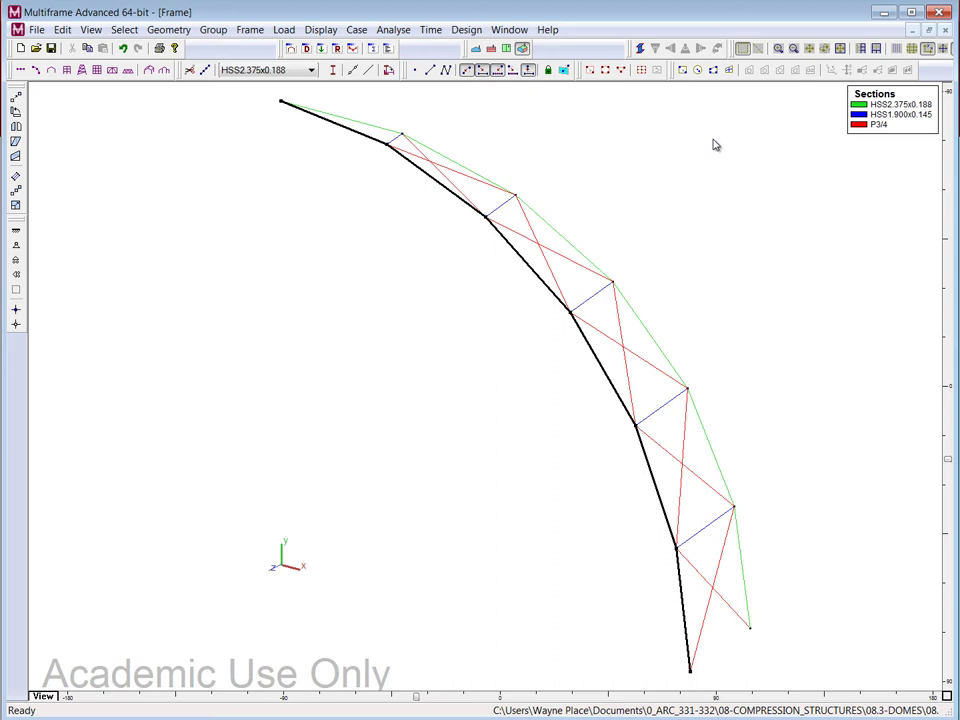
key("Delete")
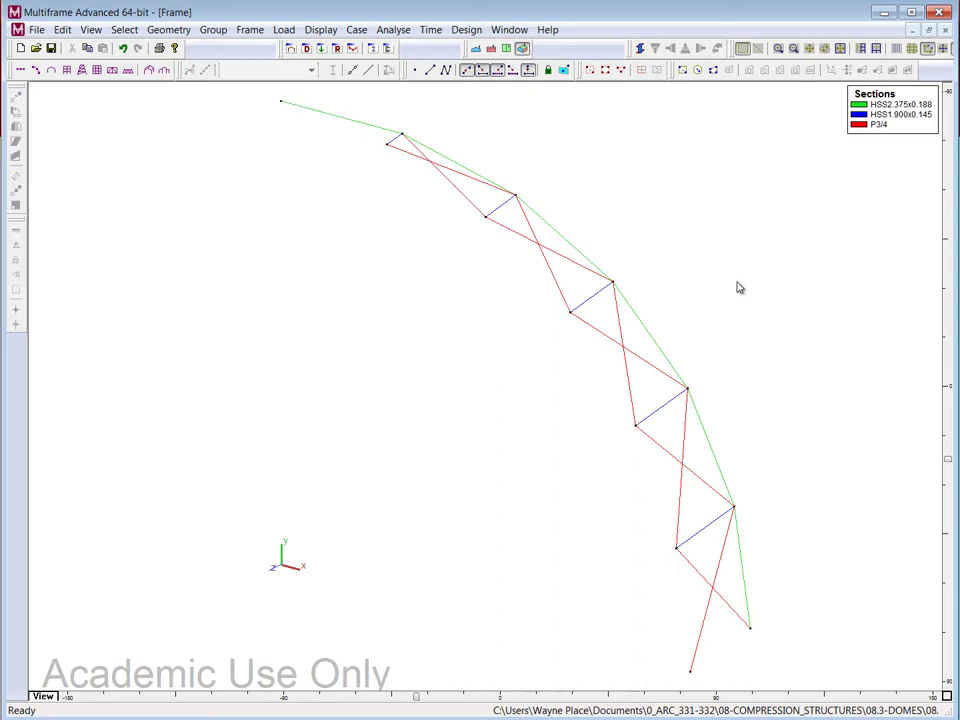
key("ctrl+a")
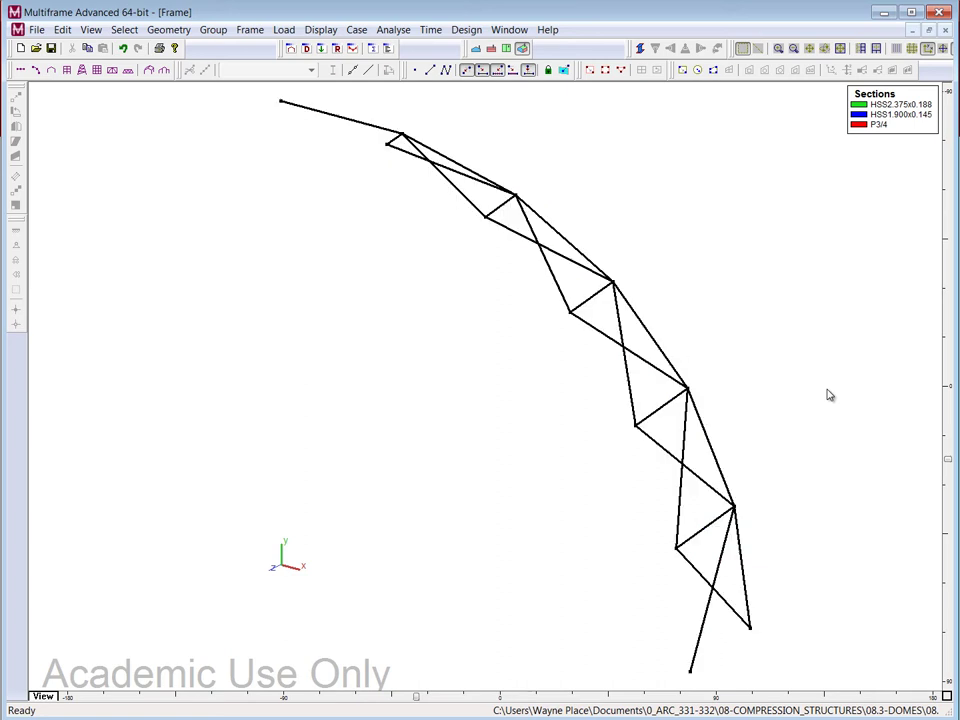
Step: Duplicate the truss 23 times at 15° cylindrical spacing about Y, retrying after the overlap warning
left_click(168, 30)
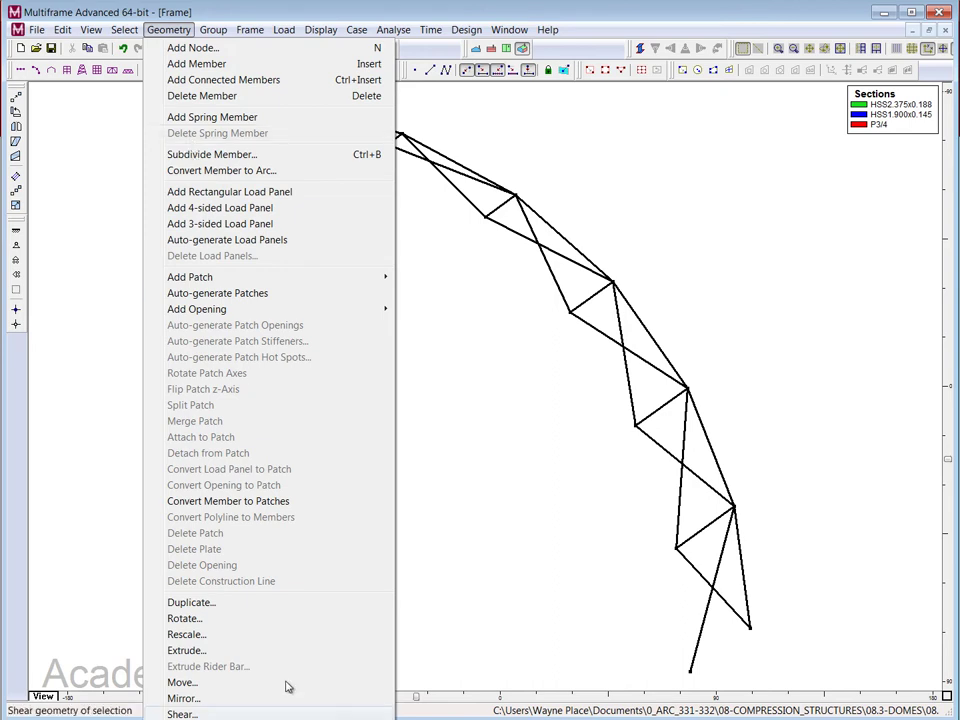
left_click(190, 603)
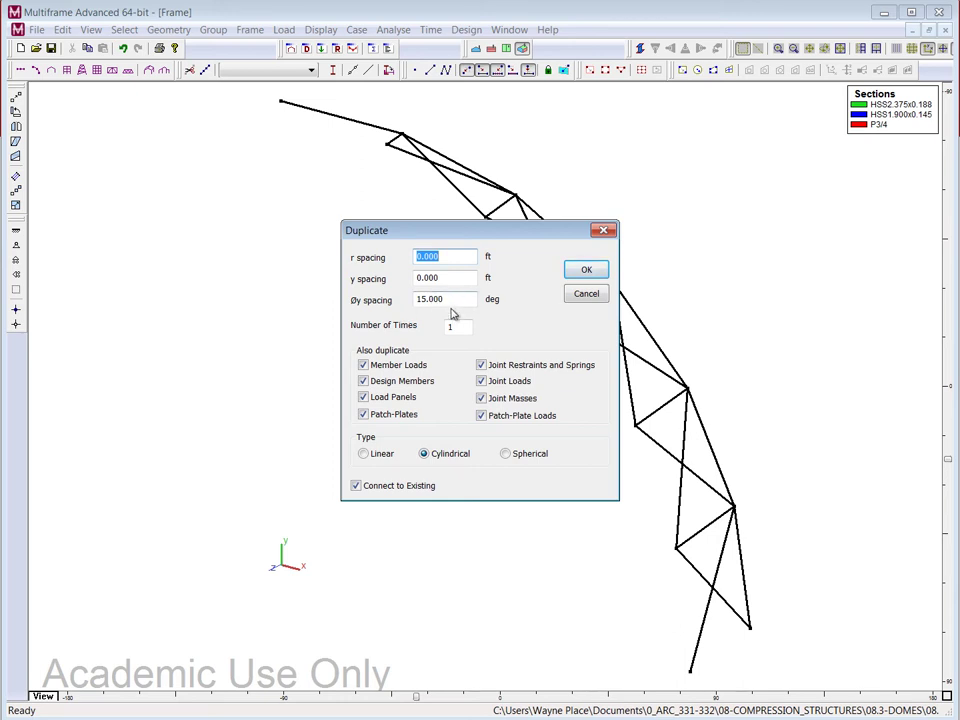
double_click(451, 328)
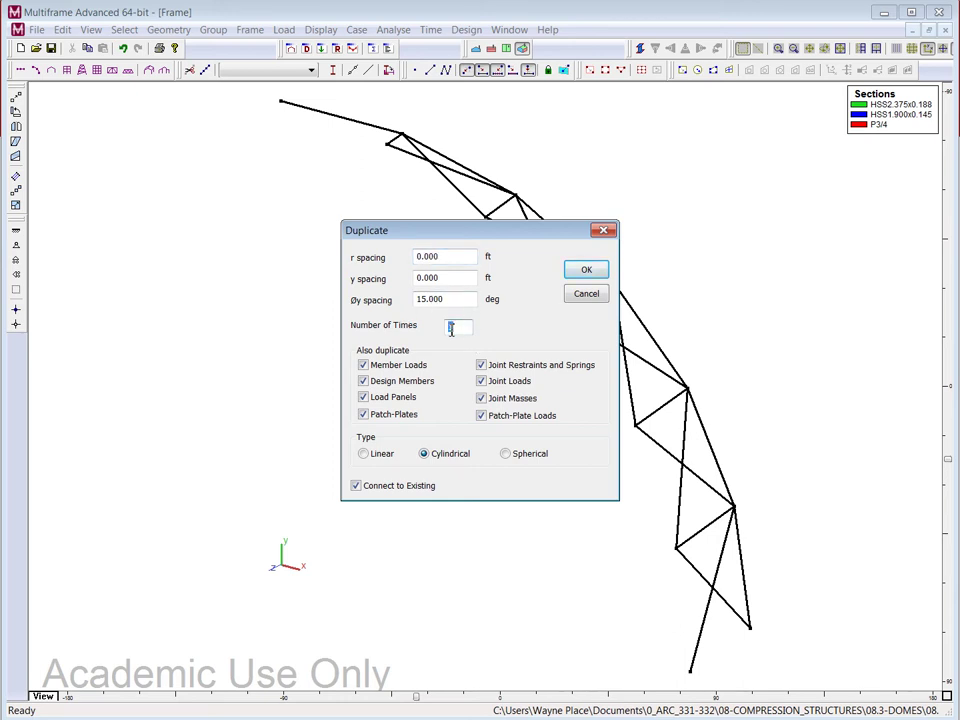
type("23")
left_click(575, 271)
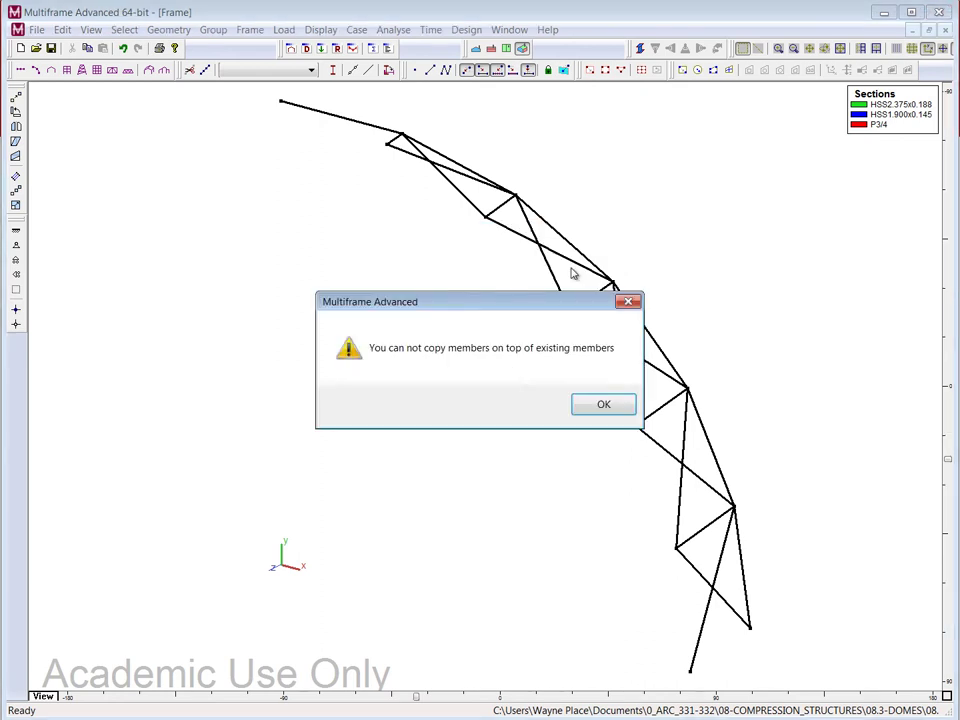
left_click(600, 411)
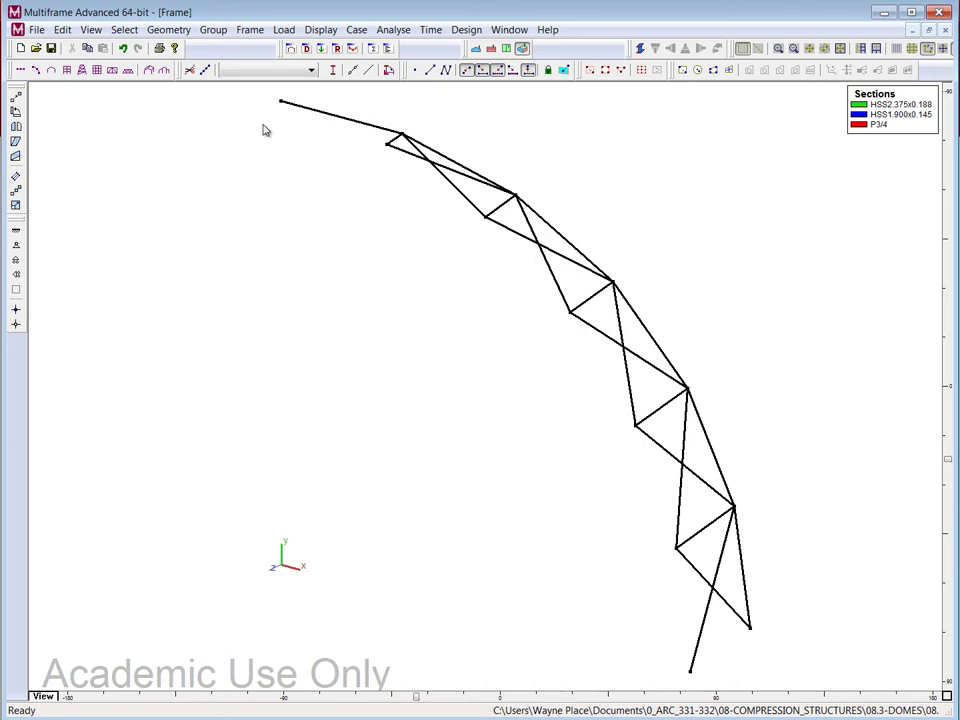
left_click(170, 30)
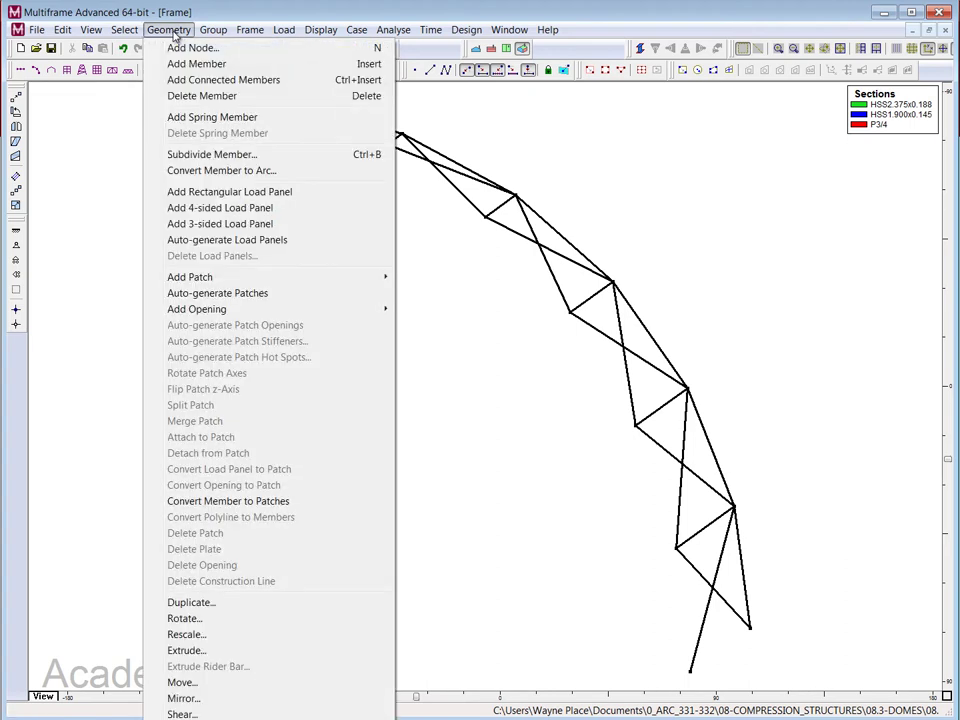
left_click(233, 605)
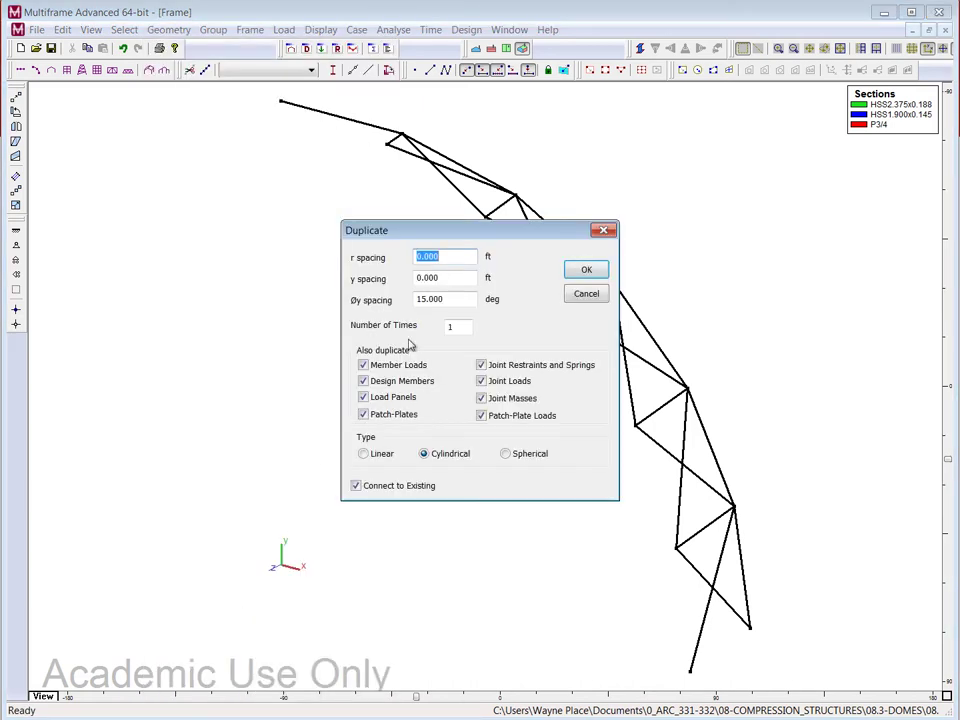
left_click_drag(462, 328, 440, 331)
type("23")
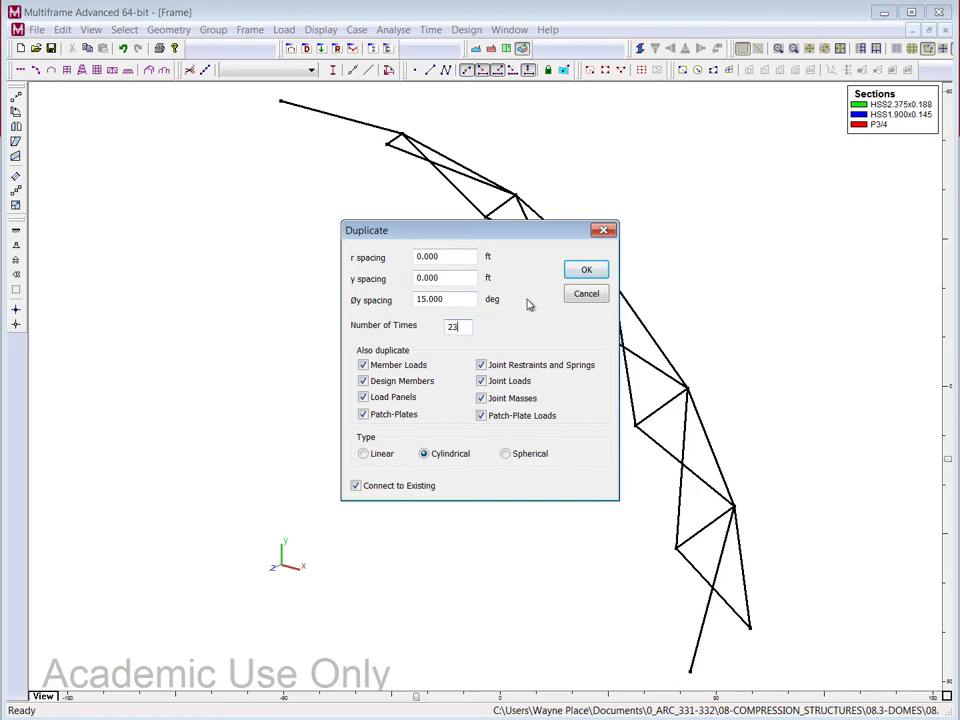
left_click(587, 270)
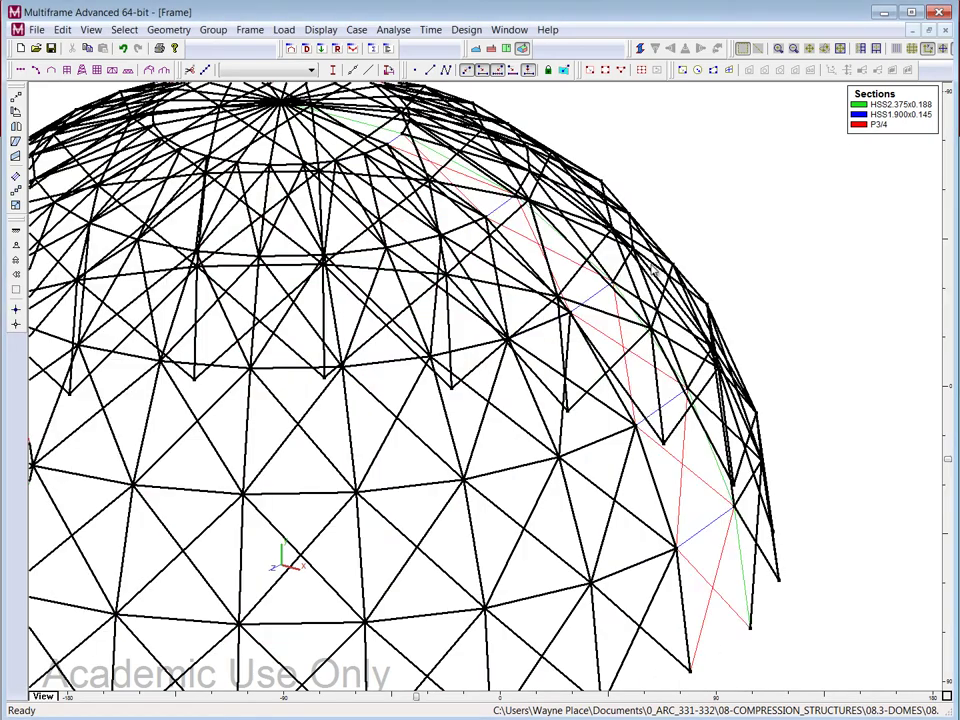
Step: Deselect everything and zoom out until the whole 24-rib dome fits the window
left_click(861, 266)
scroll(861, 266, "down", 3)
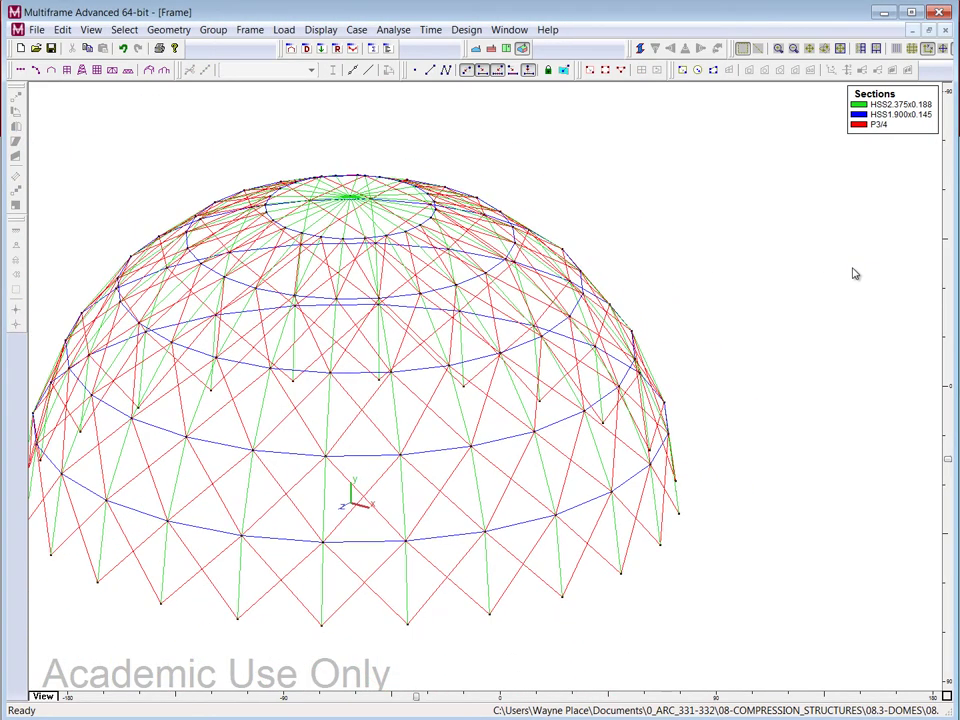
scroll(855, 273, "down", 1)
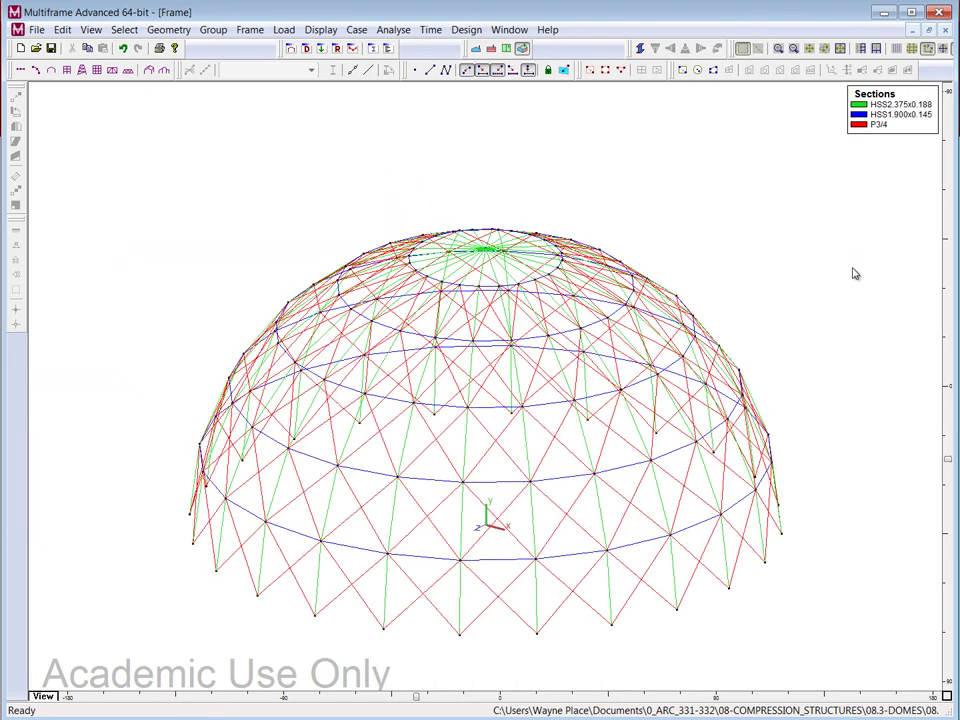
scroll(822, 666, "up", 2)
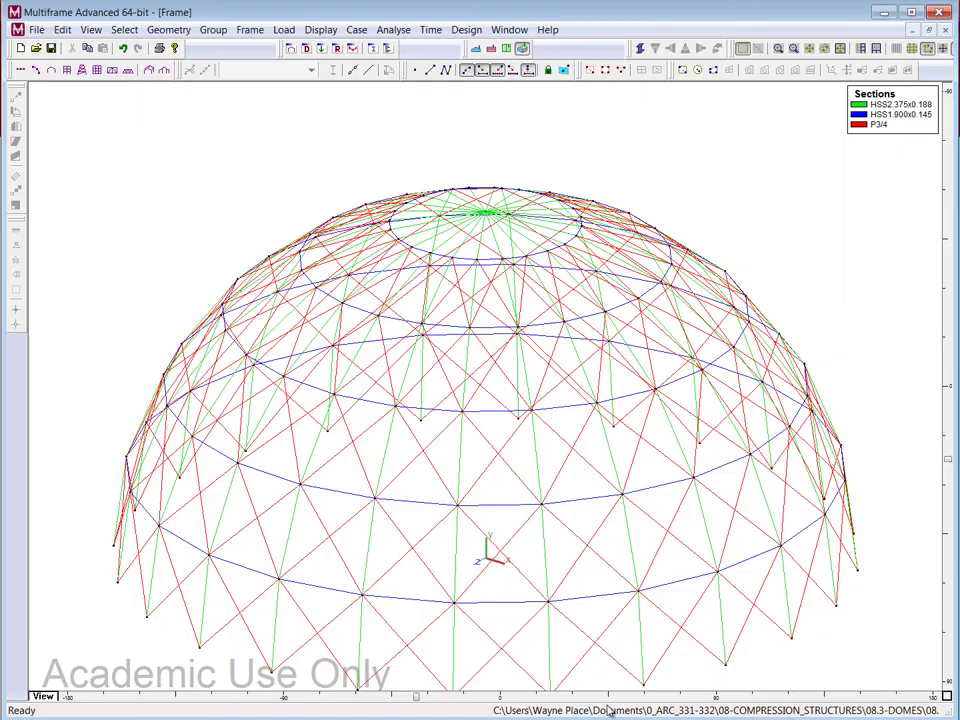
left_click_drag(416, 700, 447, 697)
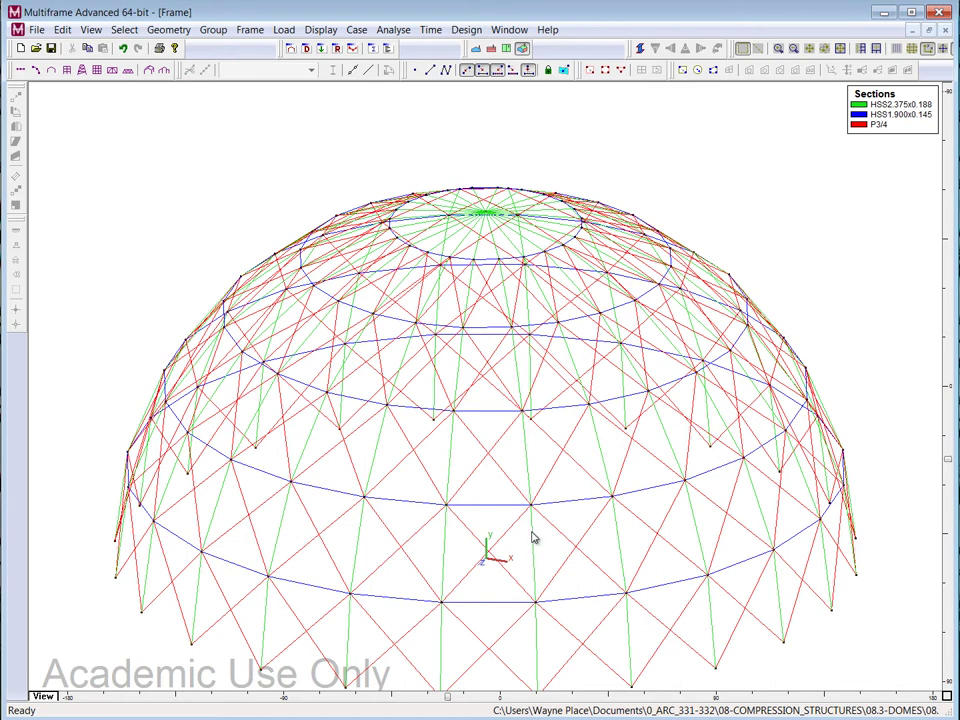
Step: Inspect the red P3/4 diagonals along the dome's lower-left edge by selecting them in turn
left_click(565, 539)
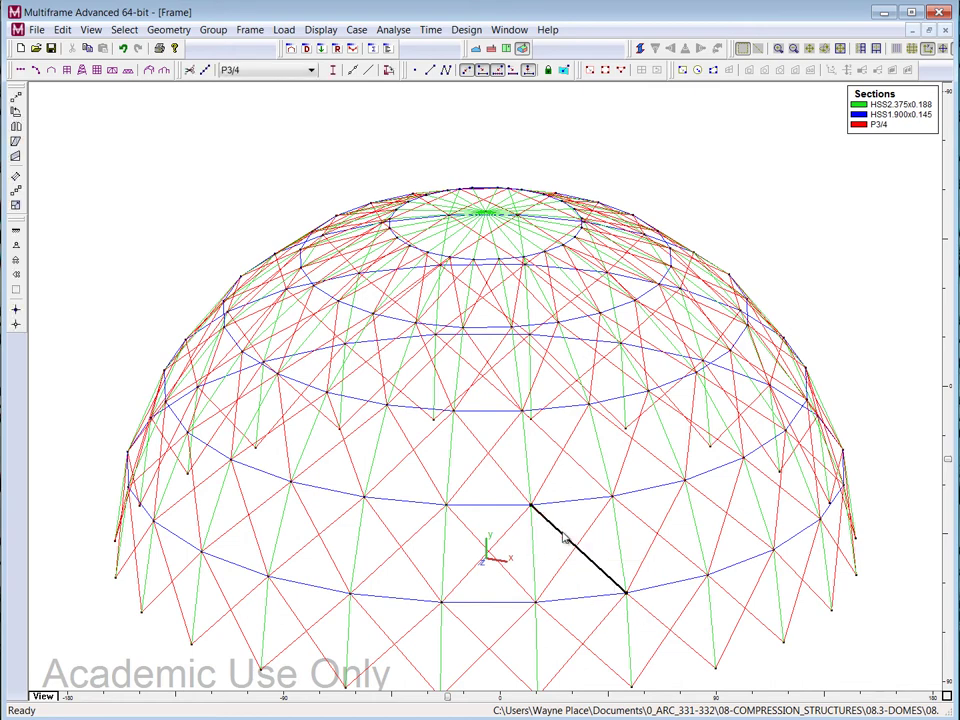
left_click(575, 587)
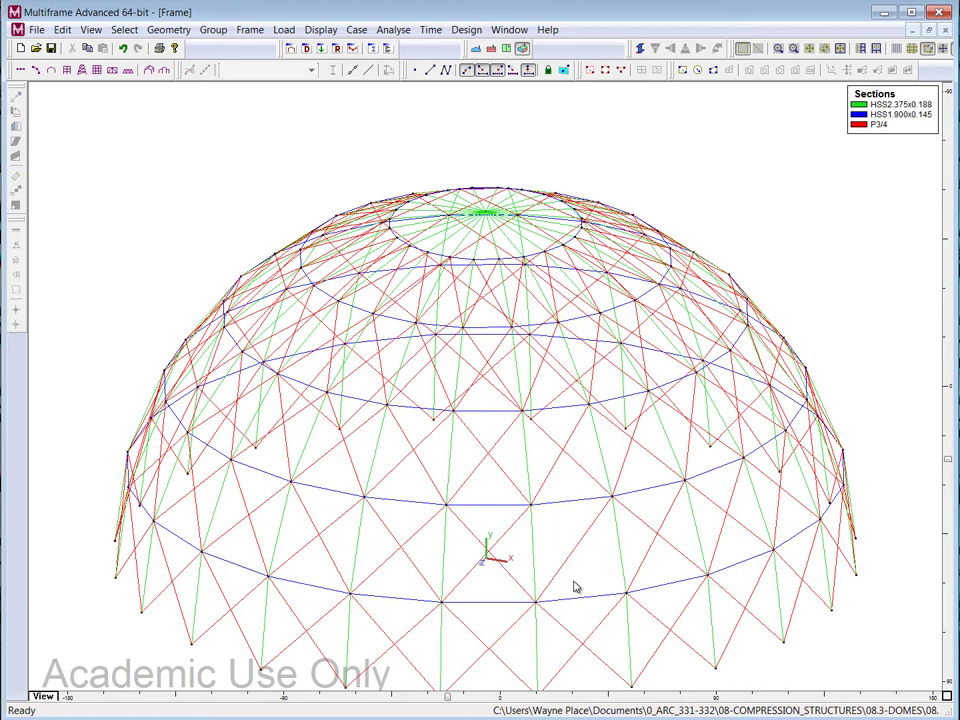
left_click(424, 578)
left_click(360, 563)
mouse_move(359, 563)
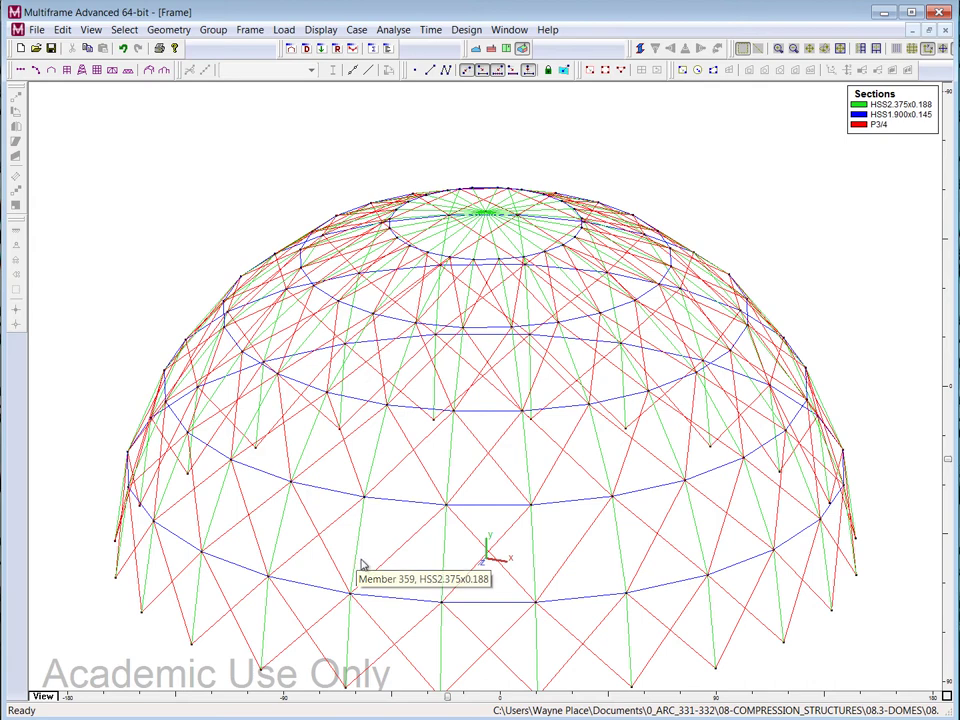
left_click(508, 582)
left_click(480, 580)
left_click(333, 568)
left_click(268, 553)
left_click(262, 555)
left_click(215, 530)
left_click(198, 518)
left_click(225, 540)
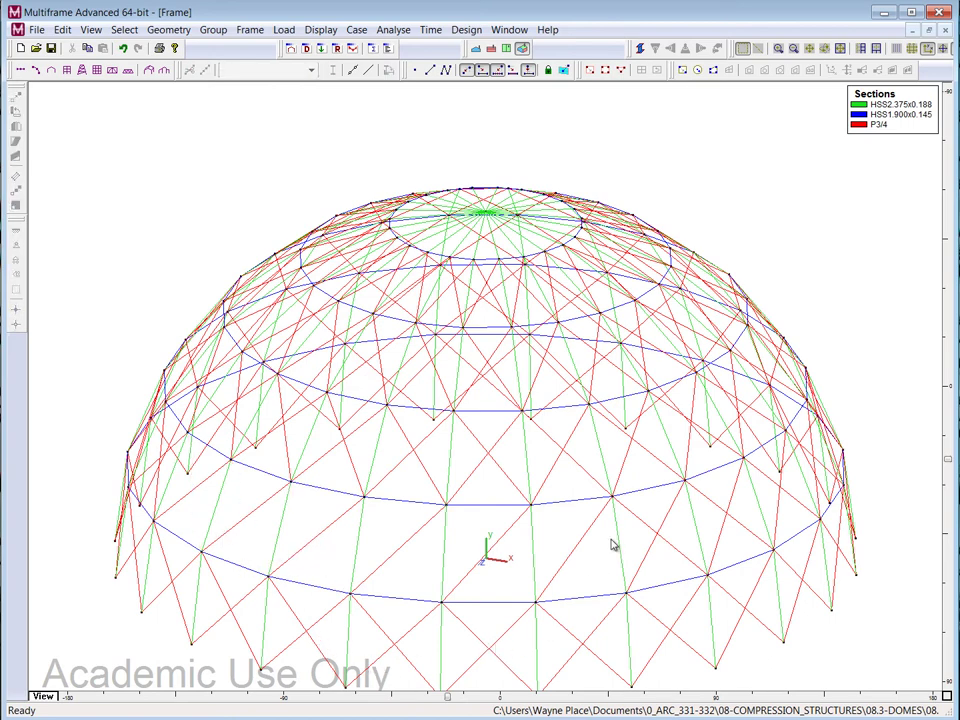
Step: Inspect the red diagonals below the lowest ring on the right side of the dome
left_click(684, 556)
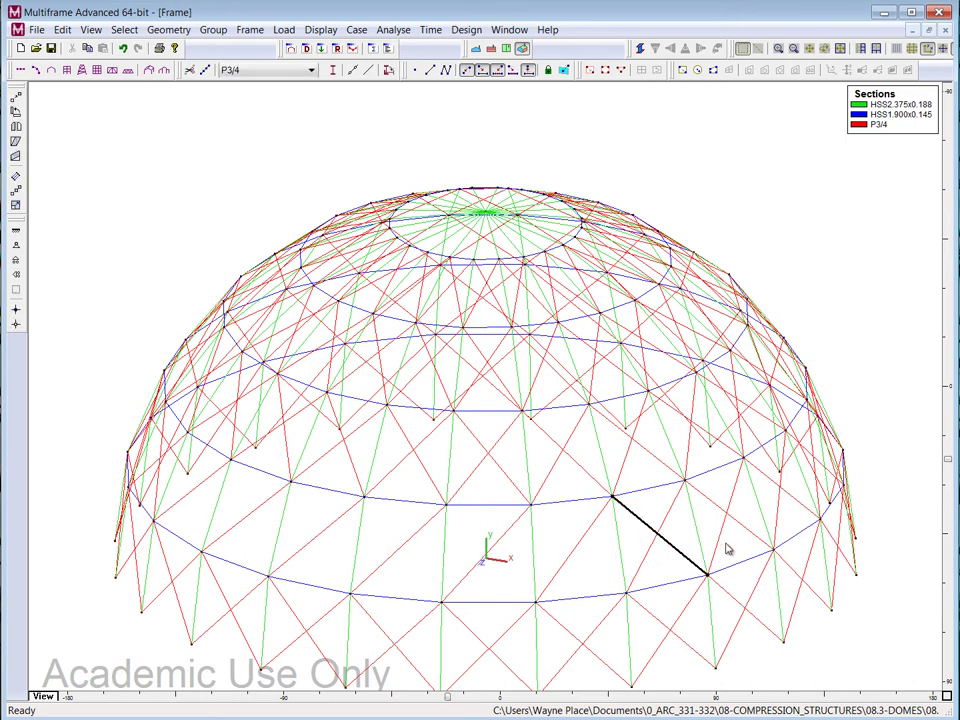
left_click(740, 545)
left_click(751, 530)
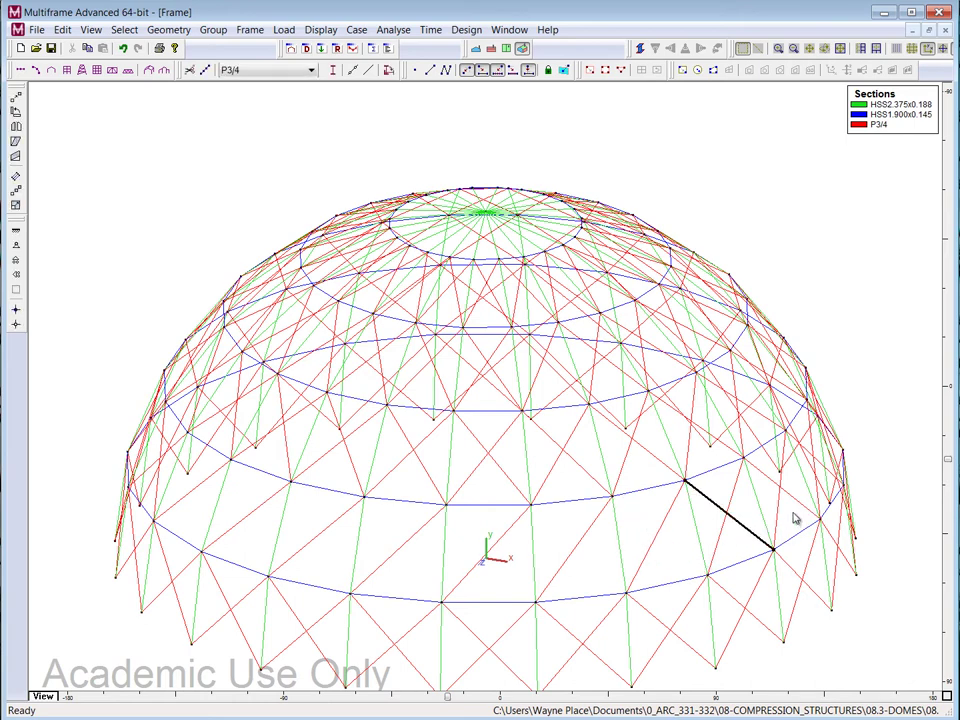
left_click(795, 517)
left_click(797, 506)
left_click(793, 510)
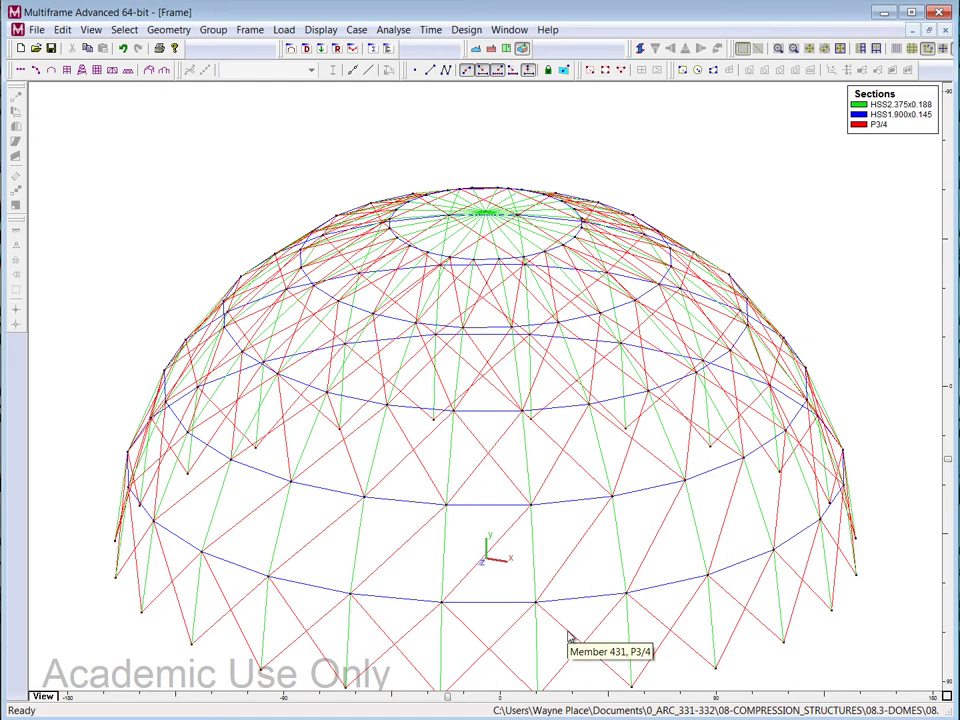
Step: Select bottom-edge member 431 and a neighbouring edge member, then clear the selection
left_click(570, 665)
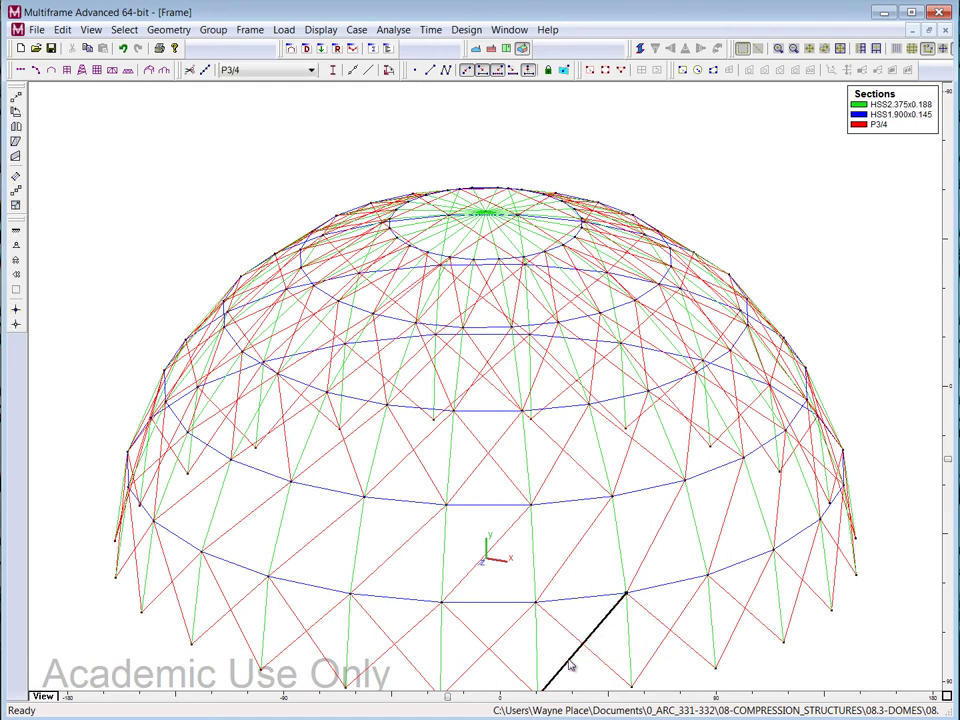
key("Escape")
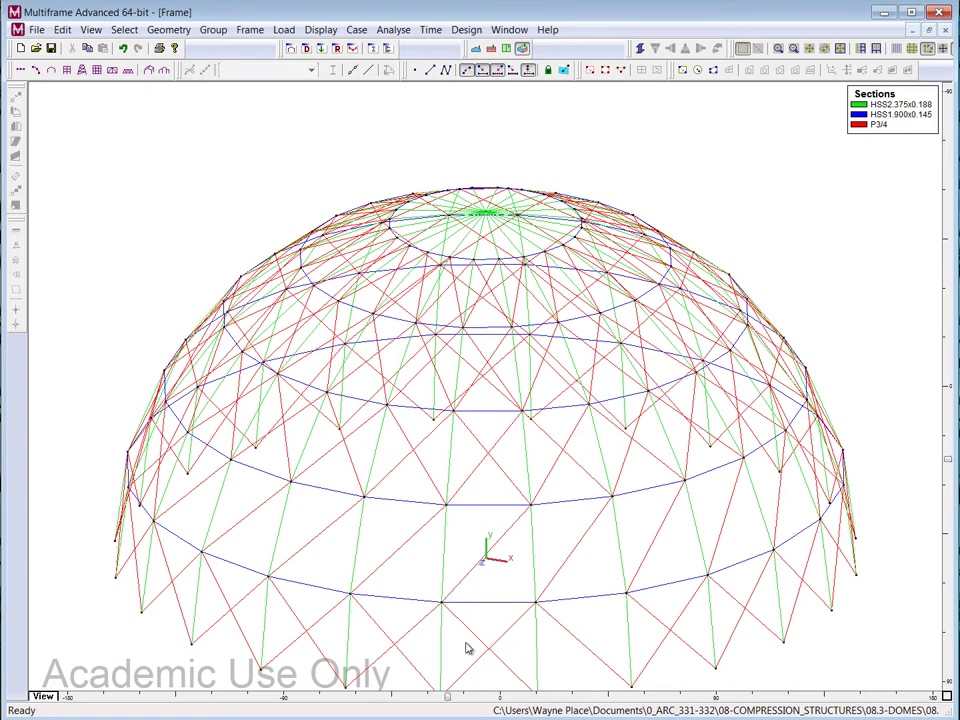
left_click(505, 637)
key("Escape")
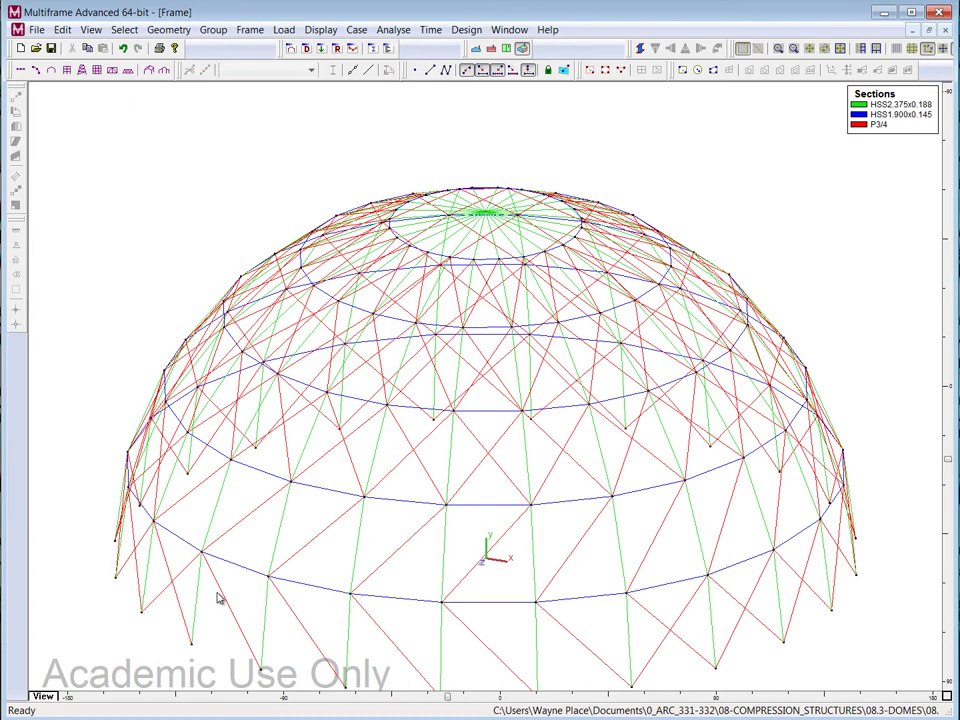
left_click(141, 540)
left_click(650, 594)
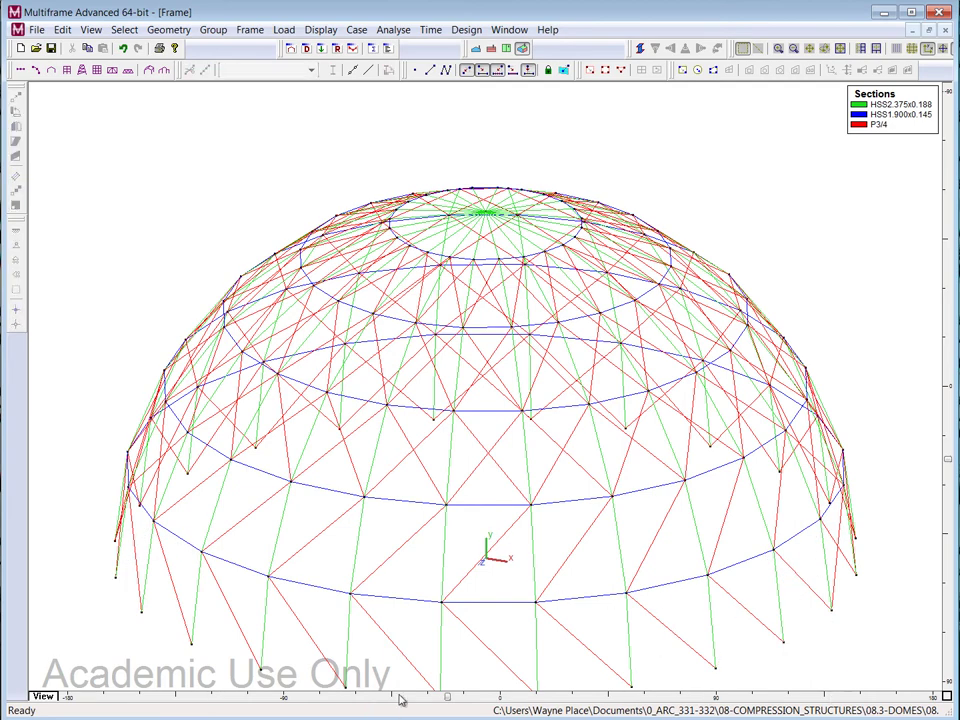
left_click_drag(448, 700, 283, 692)
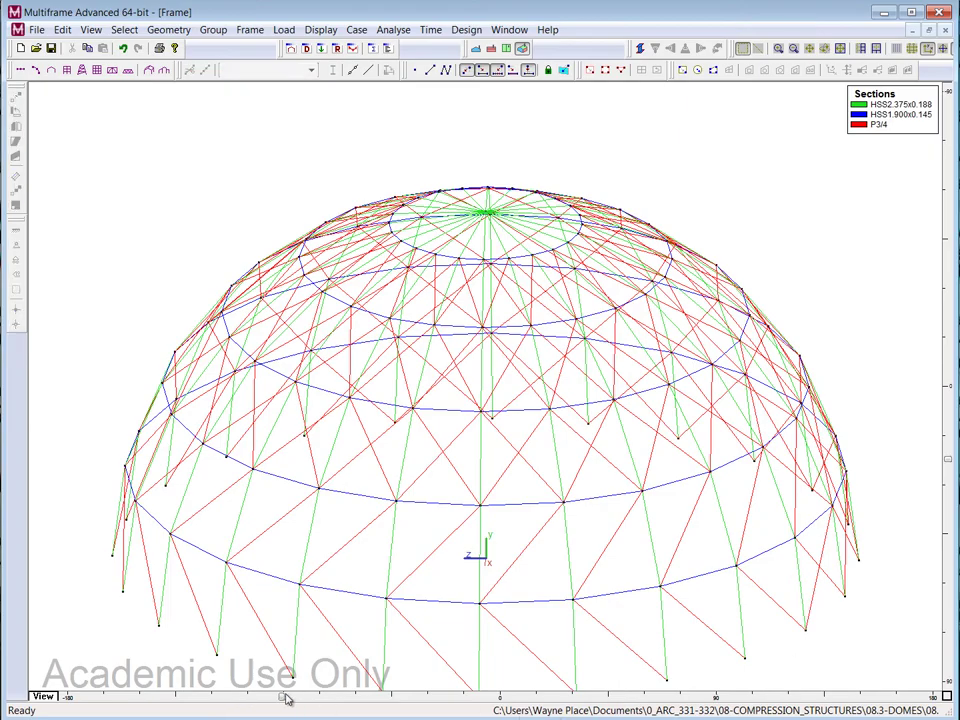
left_click_drag(283, 698, 95, 706)
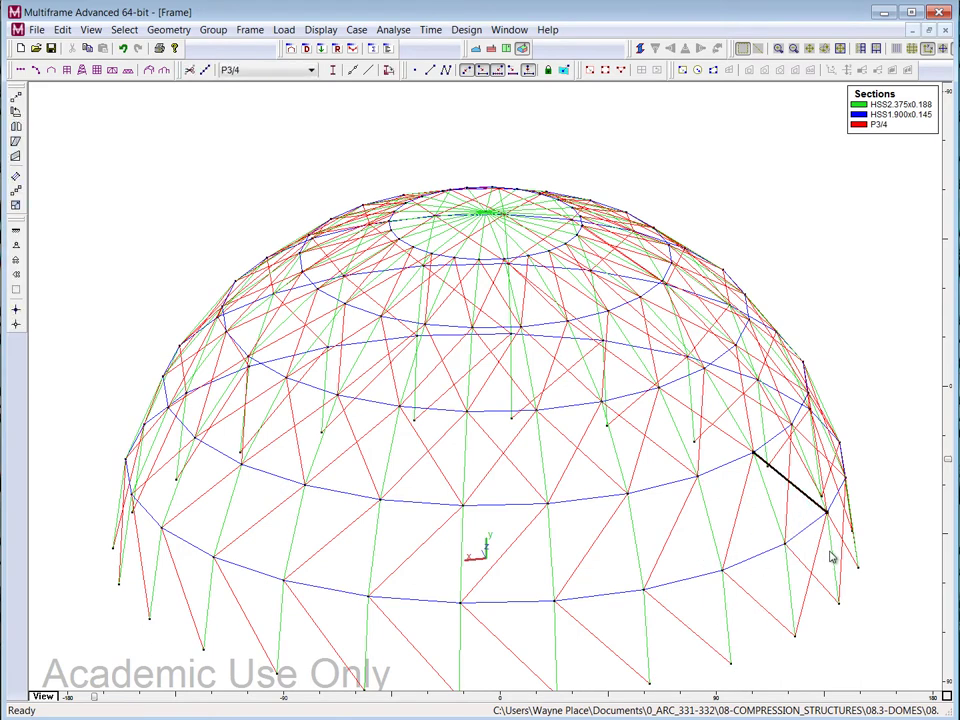
left_click(822, 557)
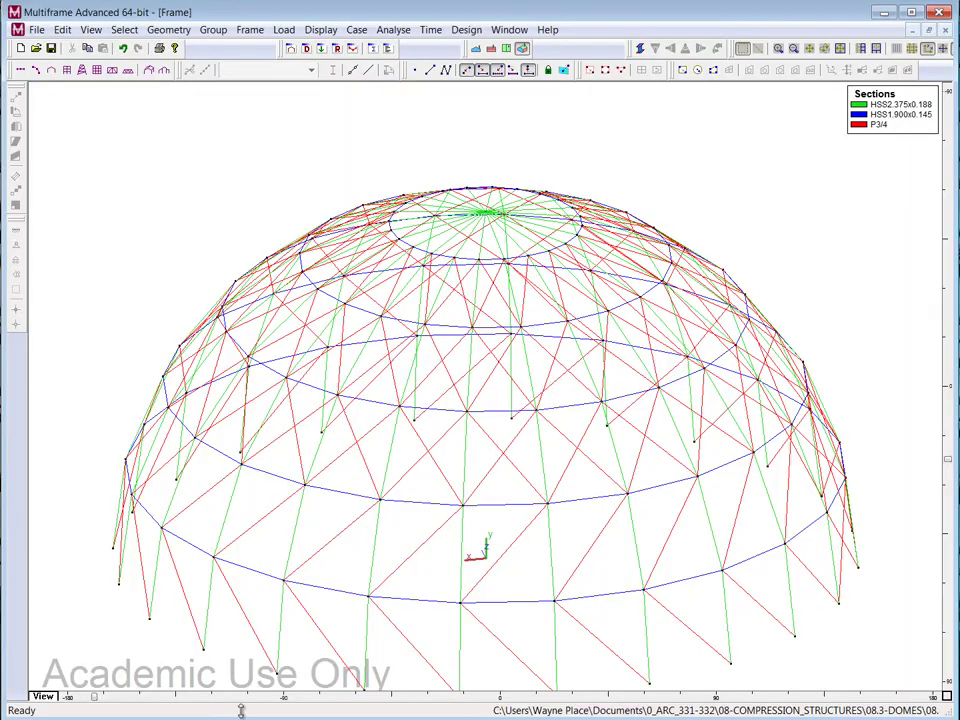
Step: Turn the dome to a near side elevation and window-select the lowest blue ring's members
left_click_drag(98, 700, 670, 697)
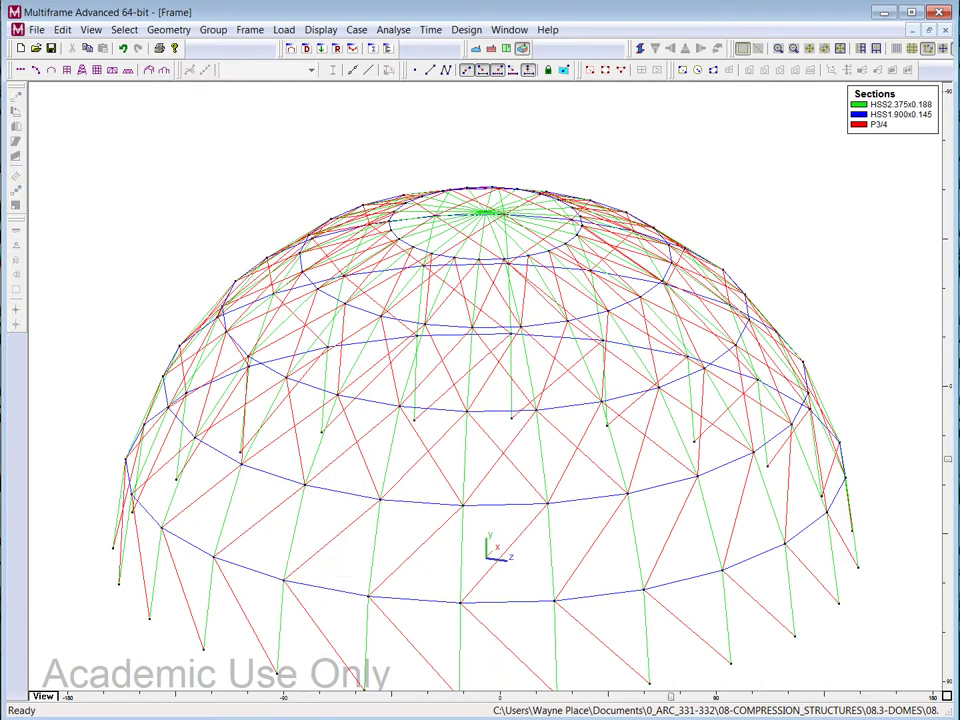
key("Left")
left_click_drag(770, 699, 825, 699)
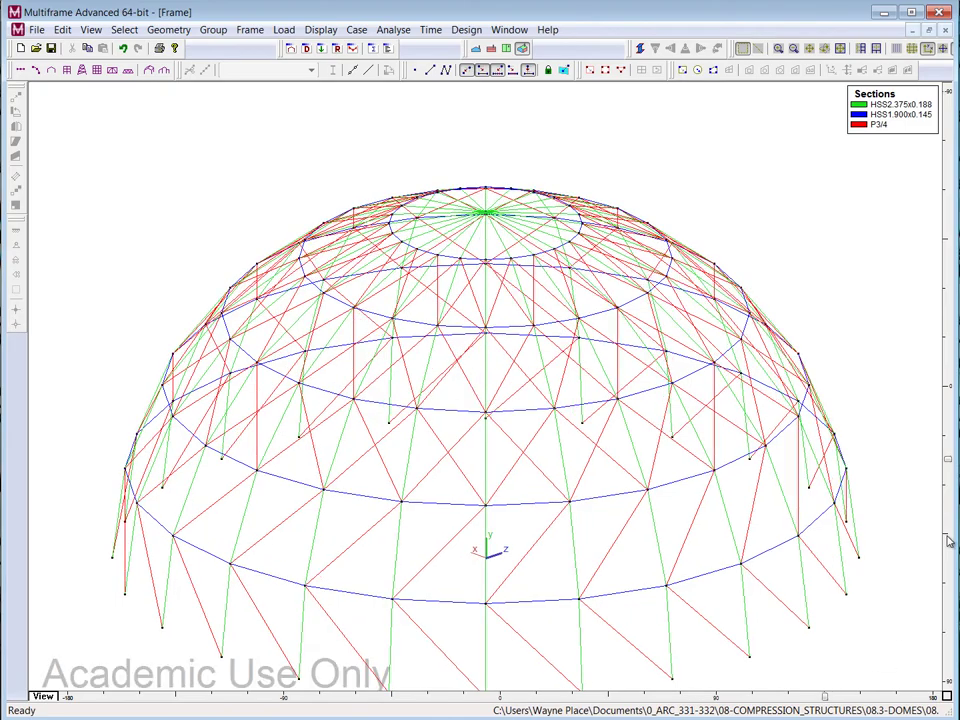
left_click_drag(947, 463, 947, 395)
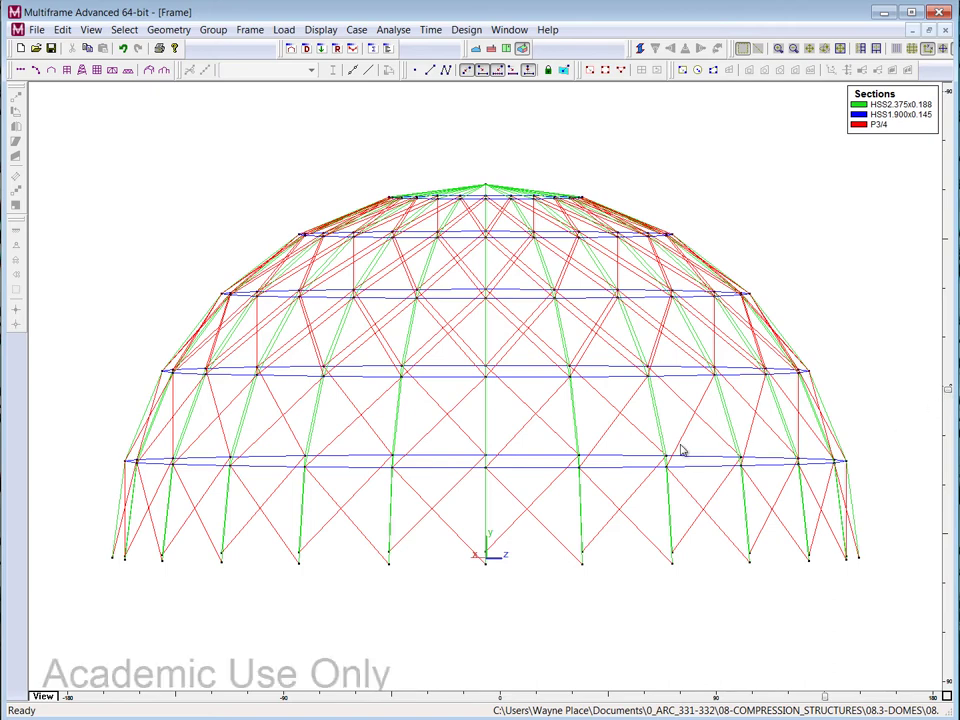
left_click_drag(56, 430, 927, 483)
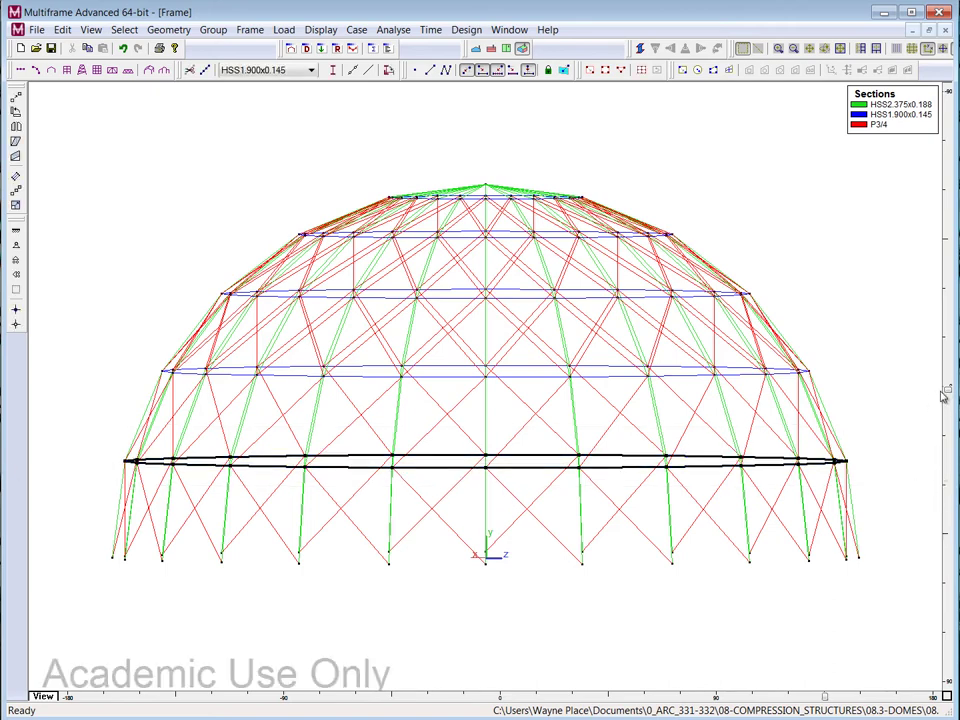
Step: Rotate the selected lowest ring 7° about the vertical Y axis with Geometry > Rotate
left_click_drag(950, 393, 950, 443)
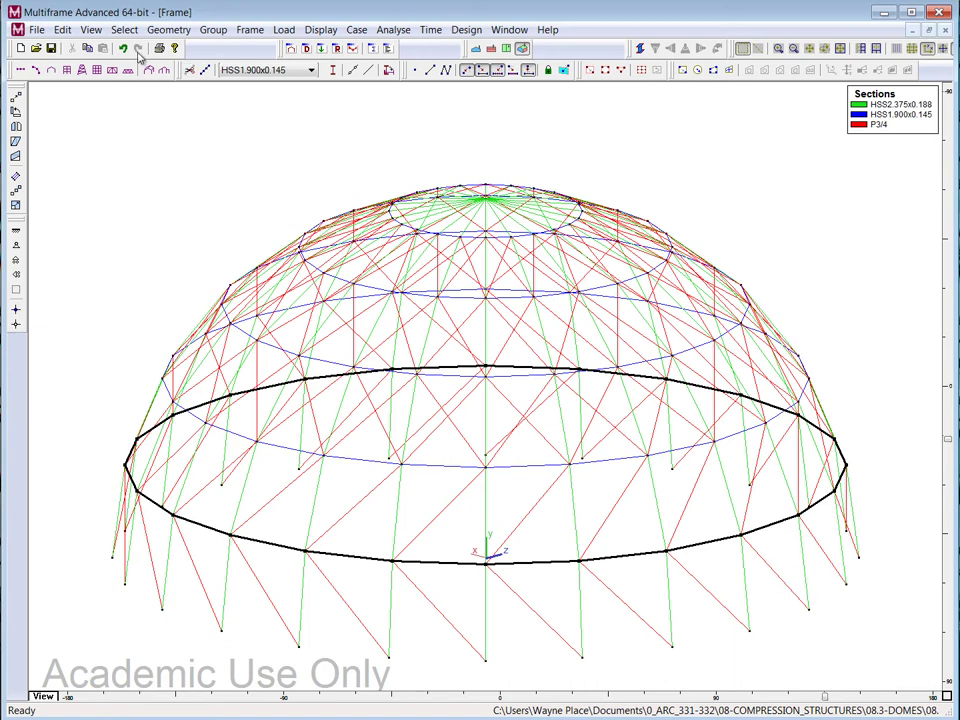
left_click(167, 29)
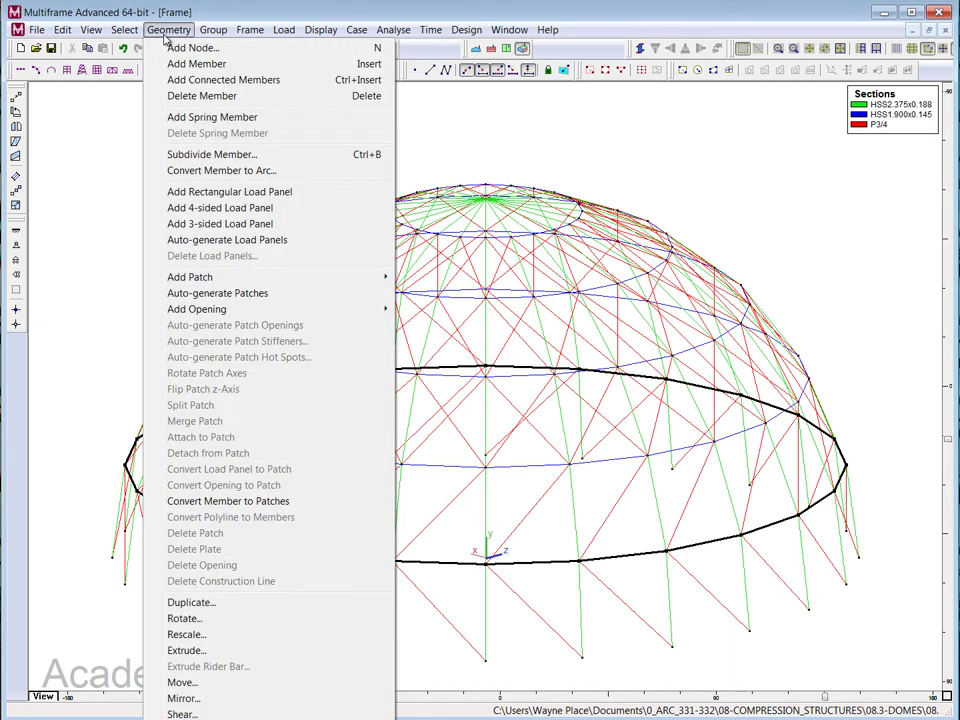
left_click(195, 618)
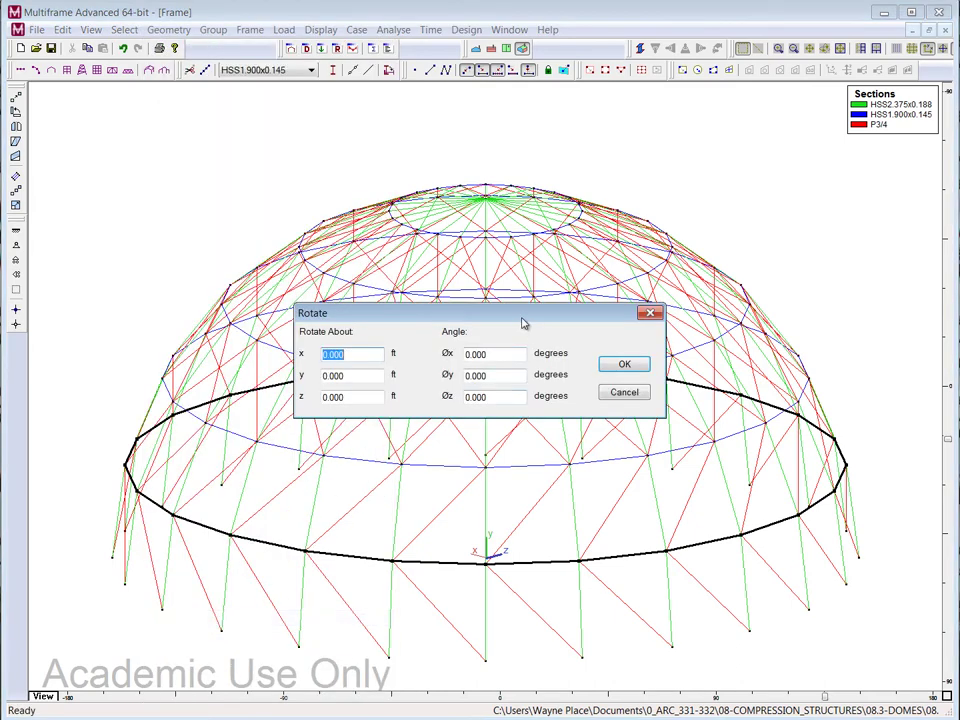
left_click_drag(522, 320, 292, 112)
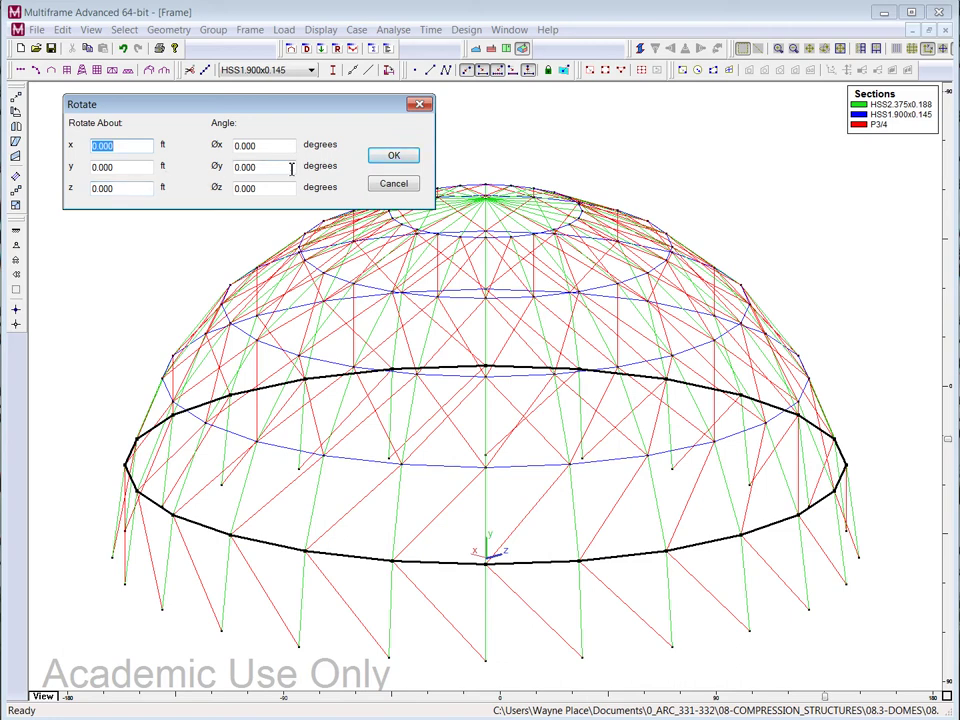
double_click(241, 167)
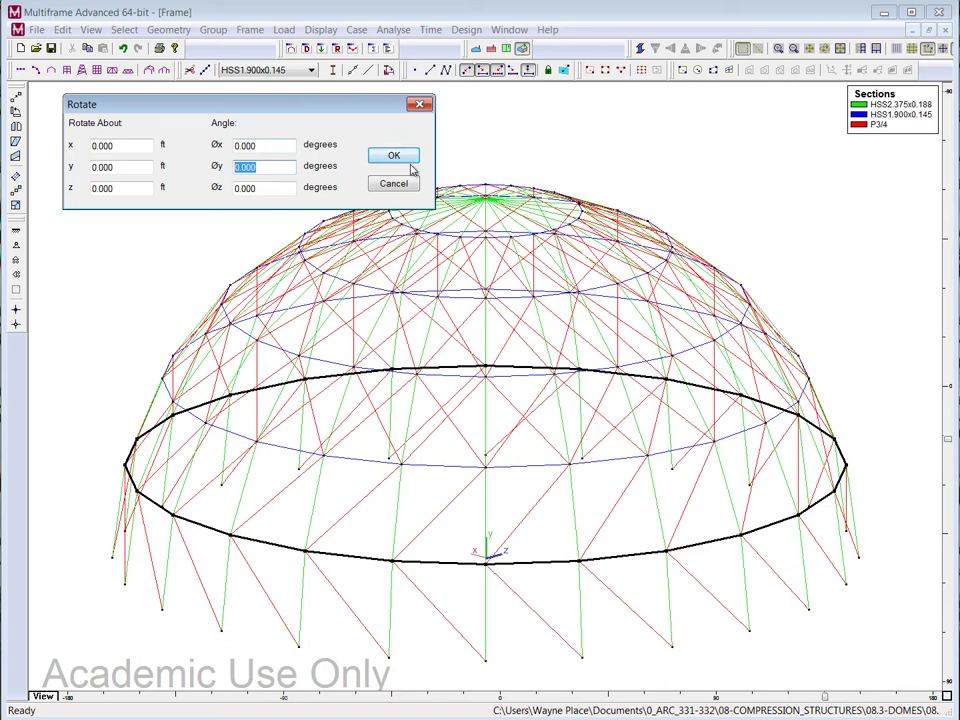
type("7.5")
left_click(406, 157)
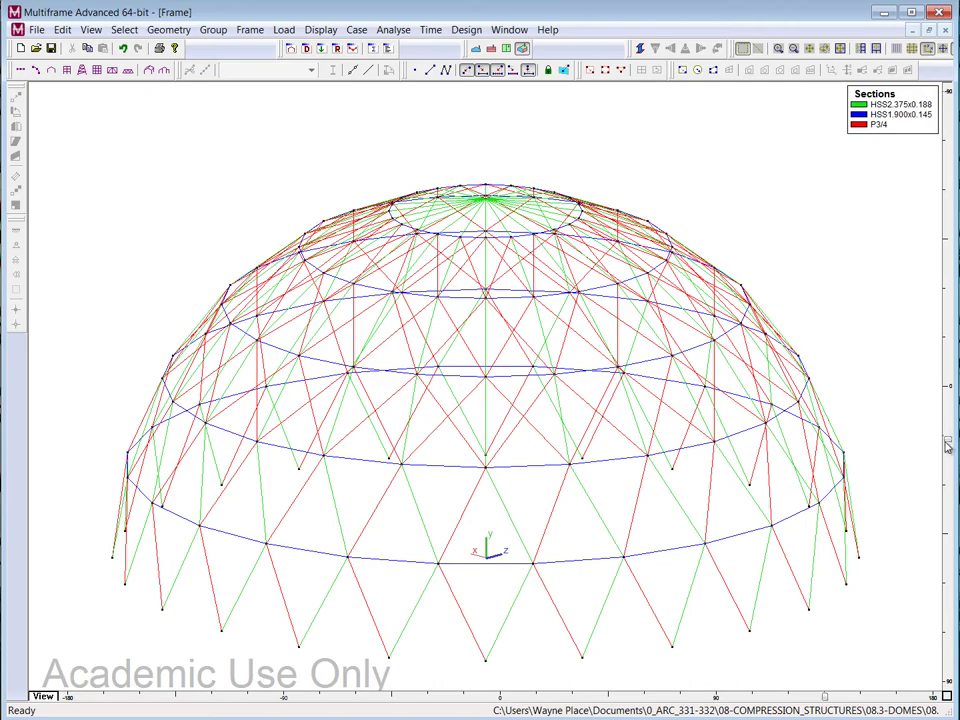
Step: In the Right elevation, clip the view to a line just above the lowest ring
left_click_drag(950, 443, 952, 388)
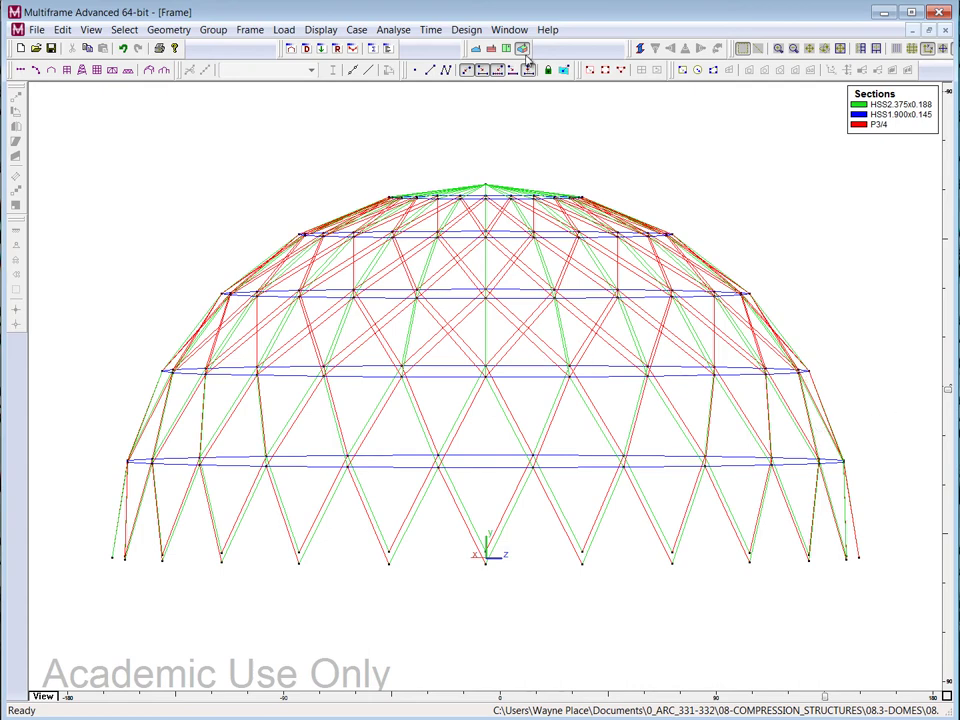
left_click(491, 50)
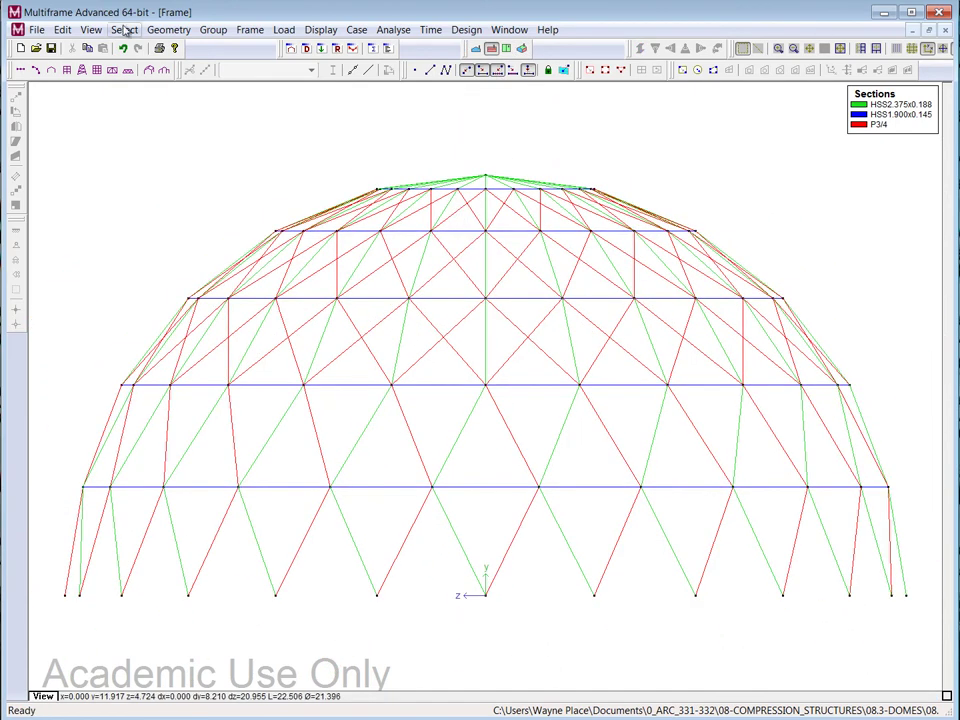
left_click(91, 30)
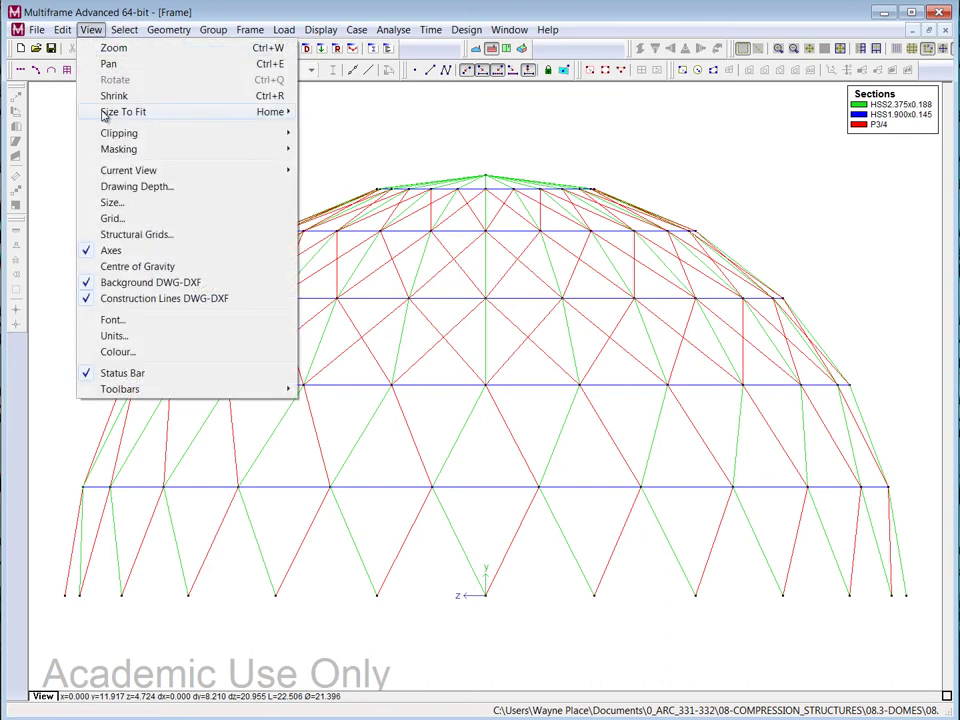
mouse_move(122, 133)
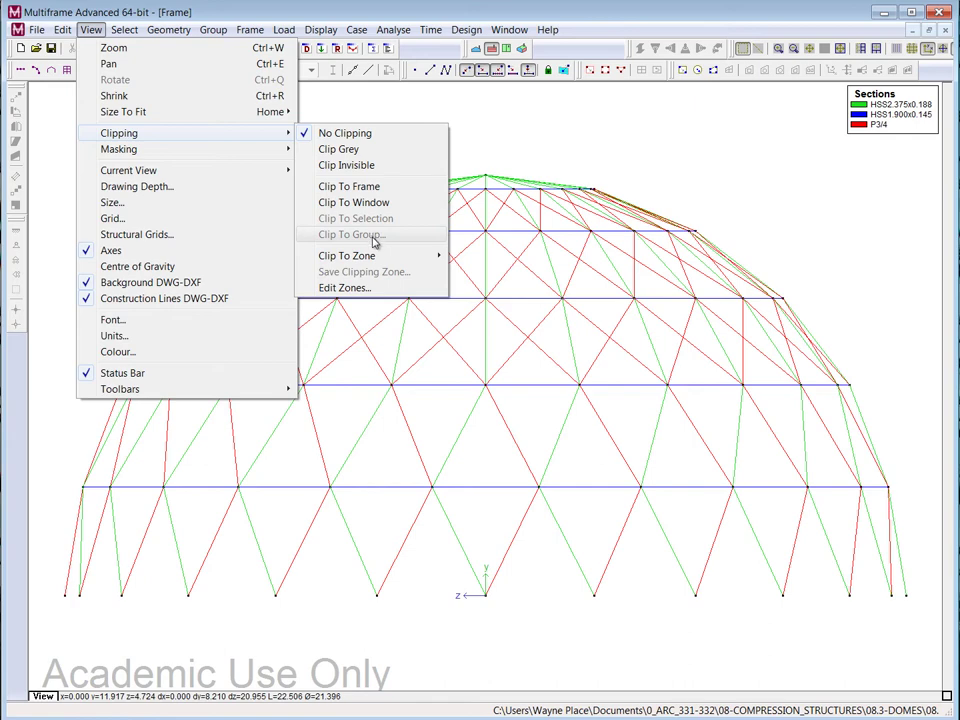
mouse_move(372, 255)
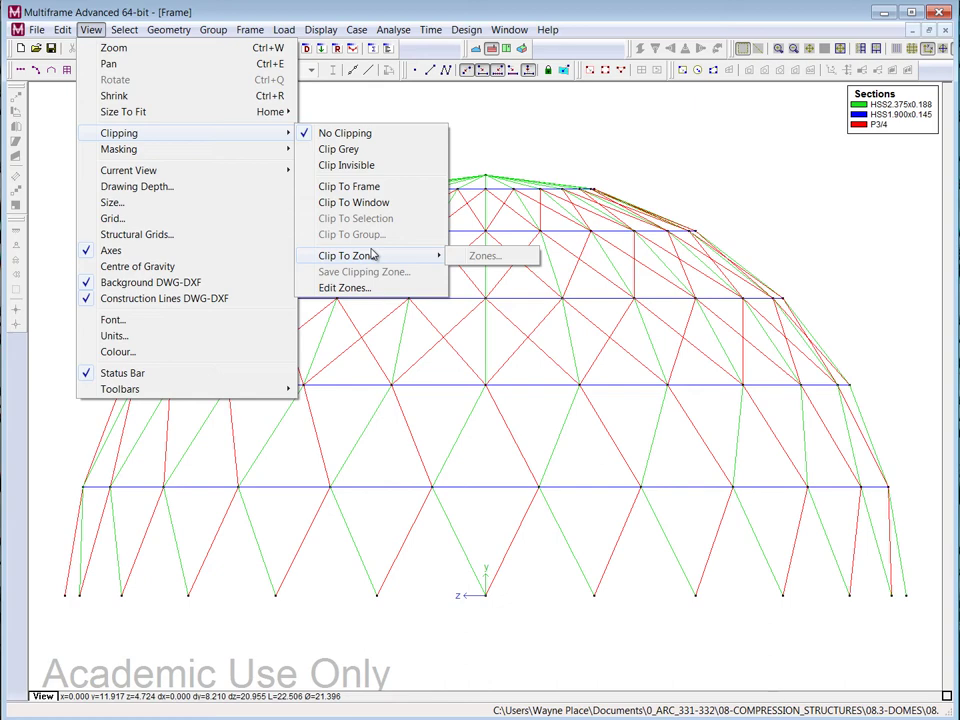
left_click(364, 202)
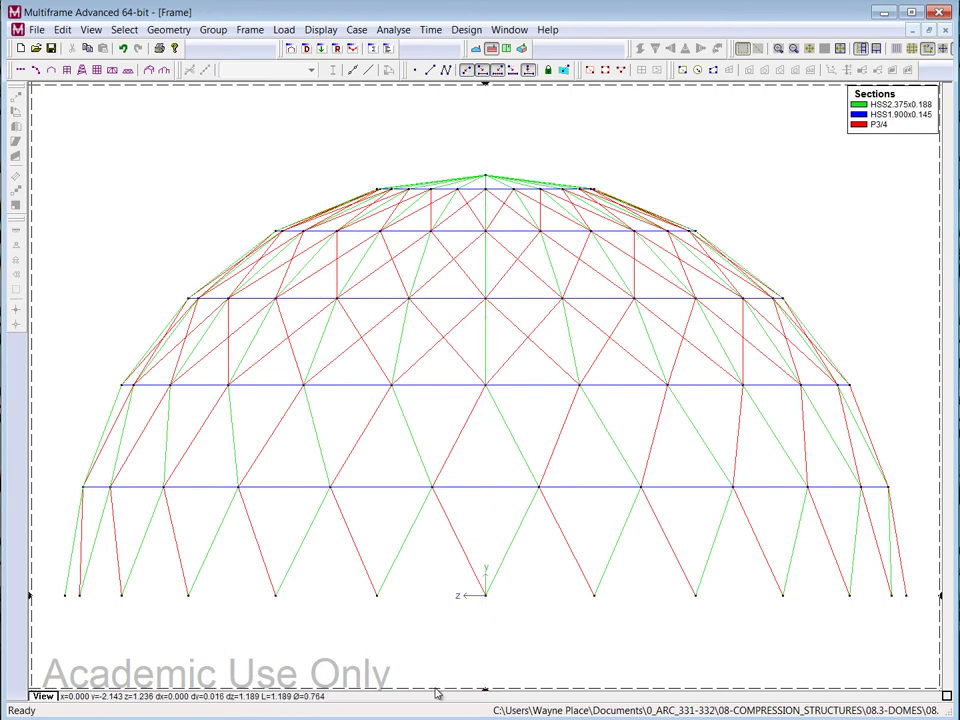
left_click(436, 452)
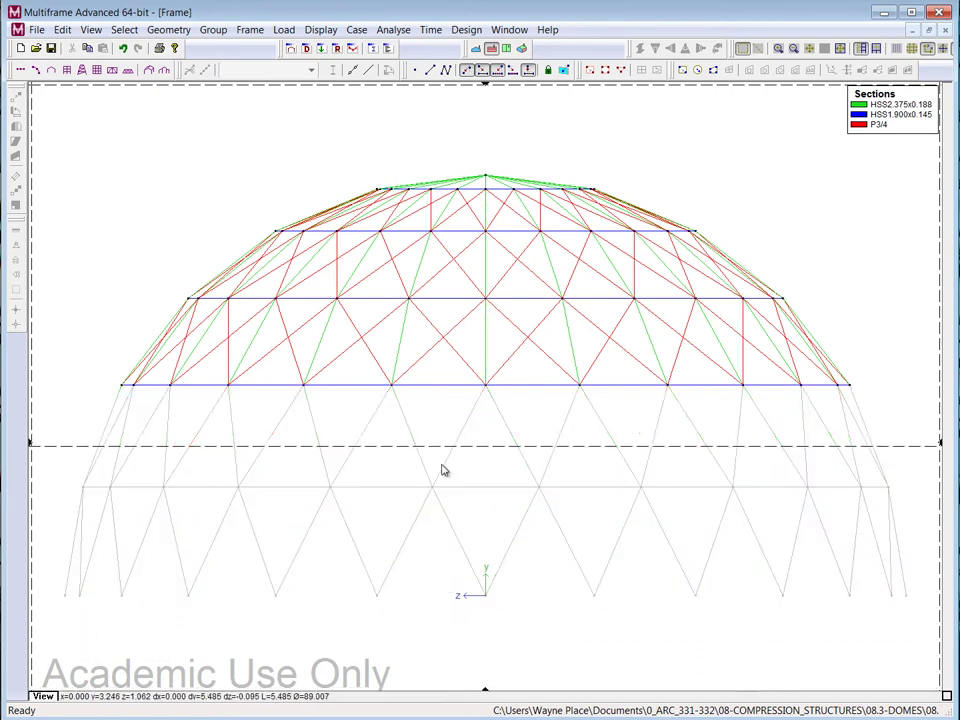
Step: Switch clipping to Clip Invisible so members below the line disappear
left_click(92, 30)
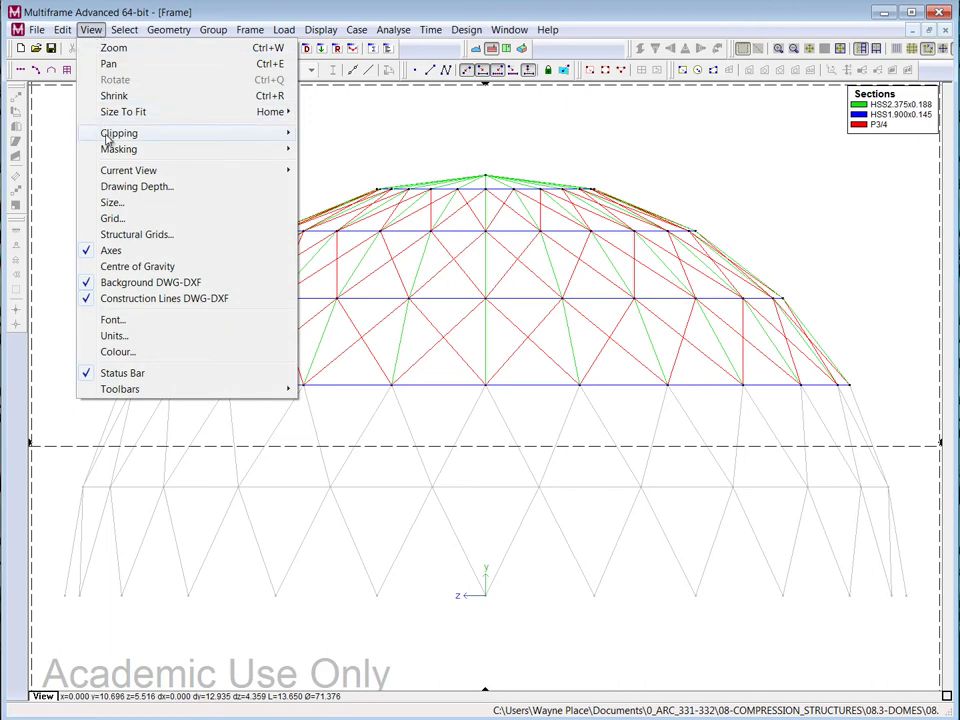
mouse_move(280, 133)
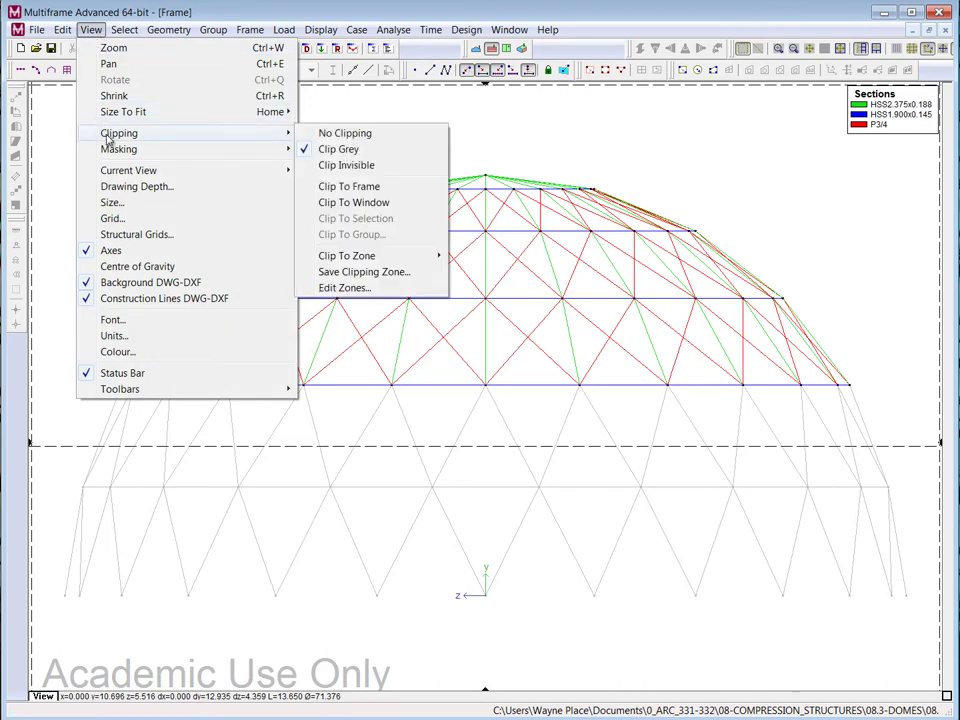
left_click(373, 170)
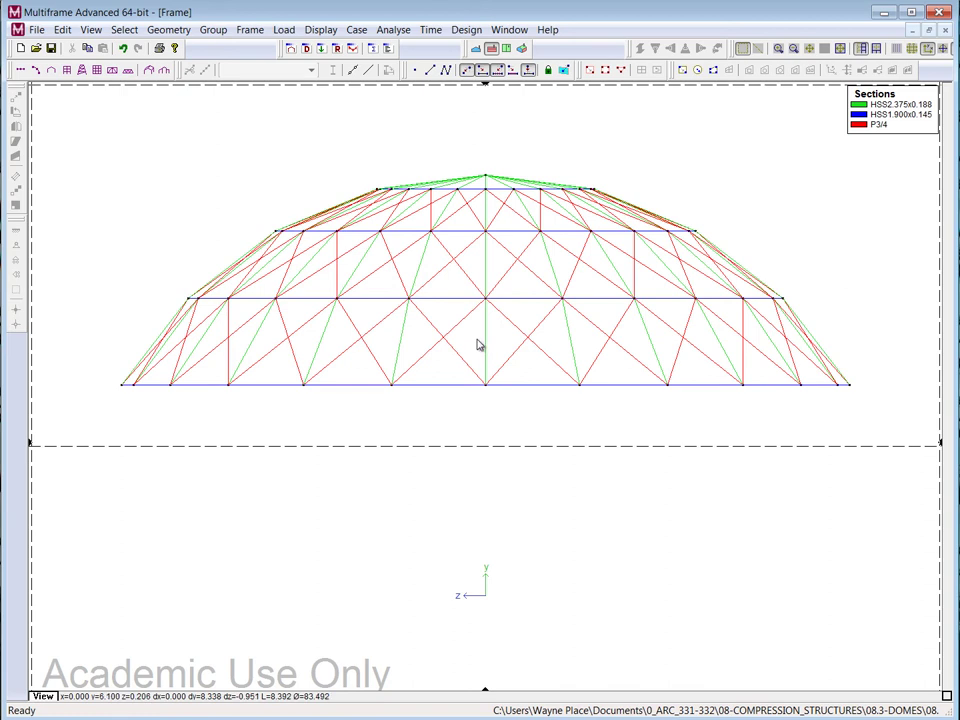
Step: Turn clipping off, go to the Right elevation and window-select the upper dome members
left_click(522, 48)
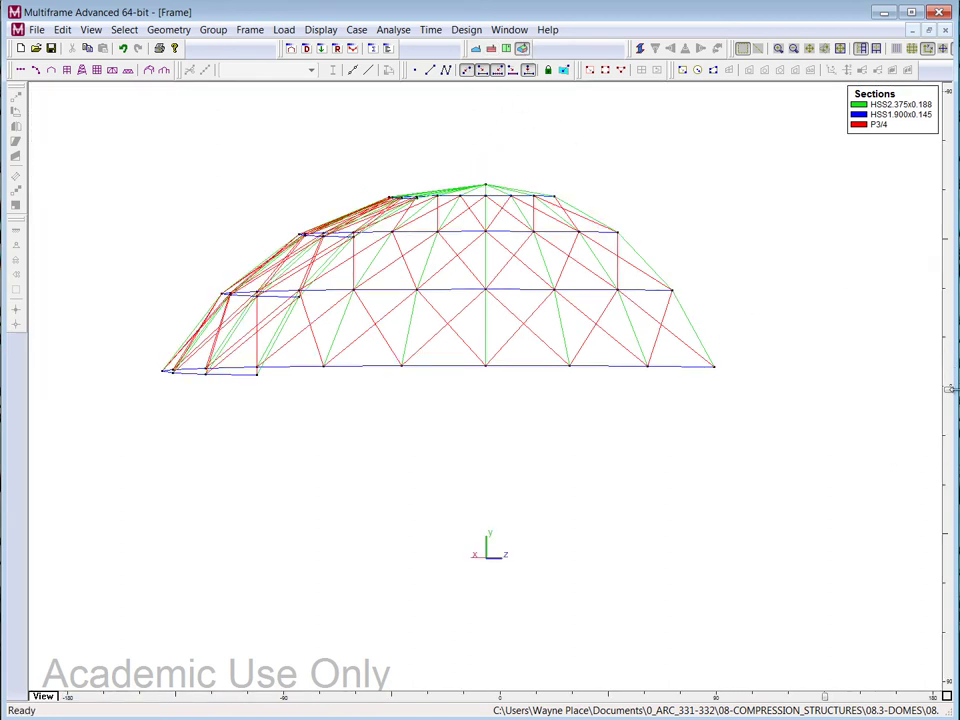
left_click_drag(950, 395, 945, 268)
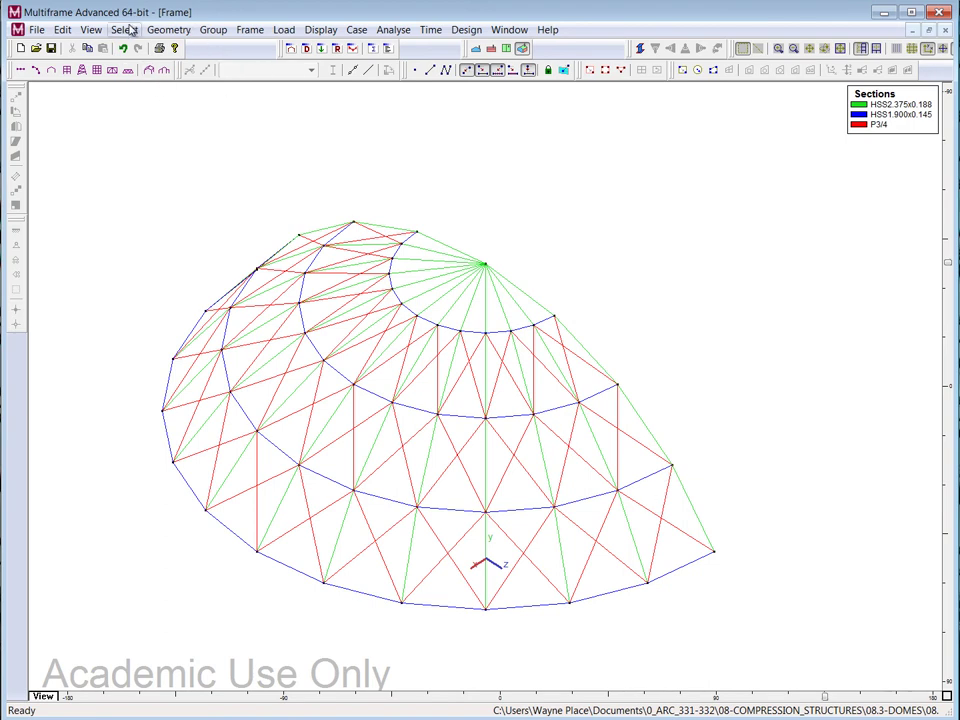
left_click(92, 30)
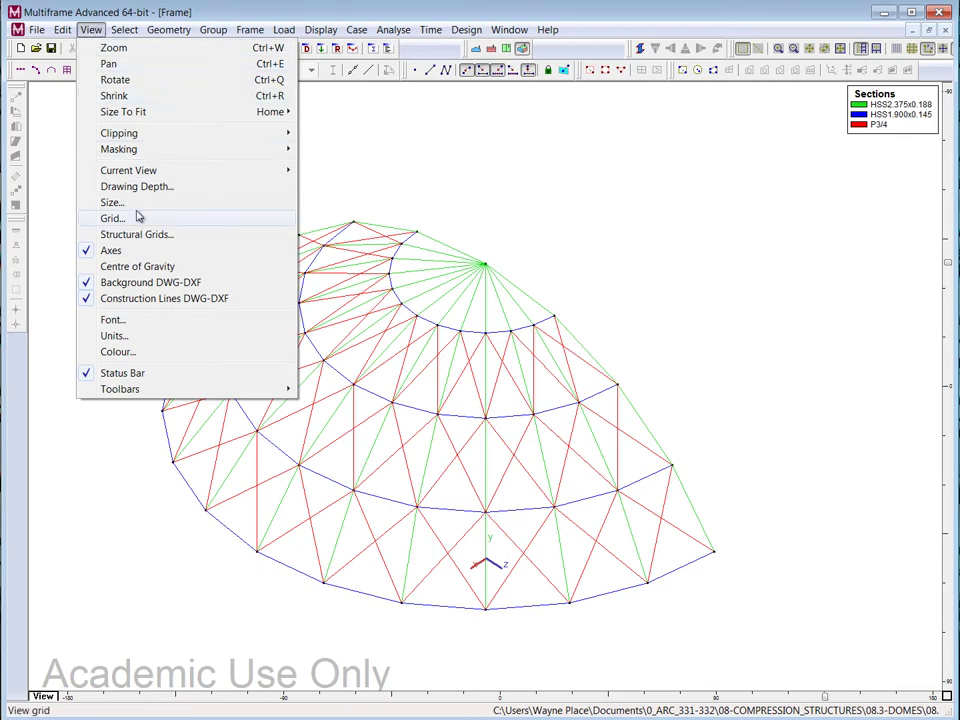
mouse_move(143, 142)
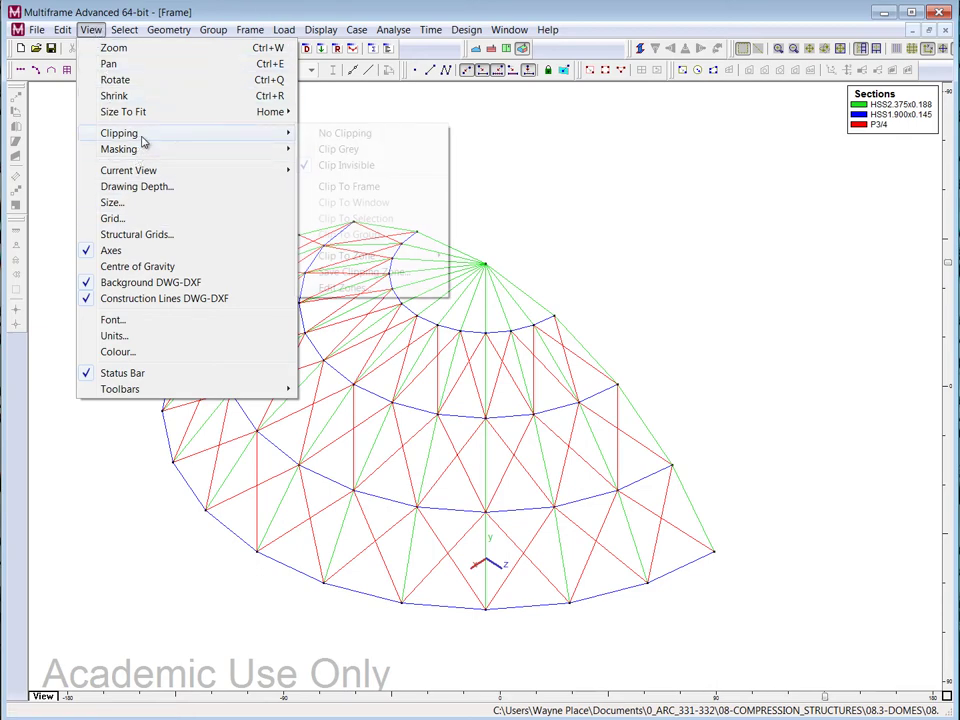
left_click(349, 136)
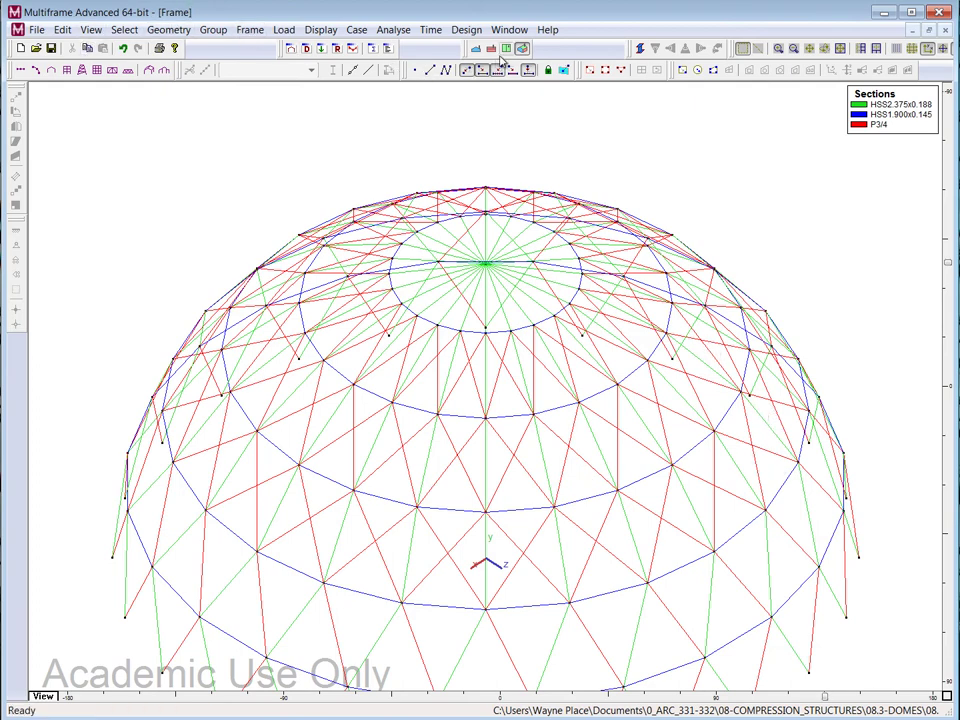
left_click(494, 52)
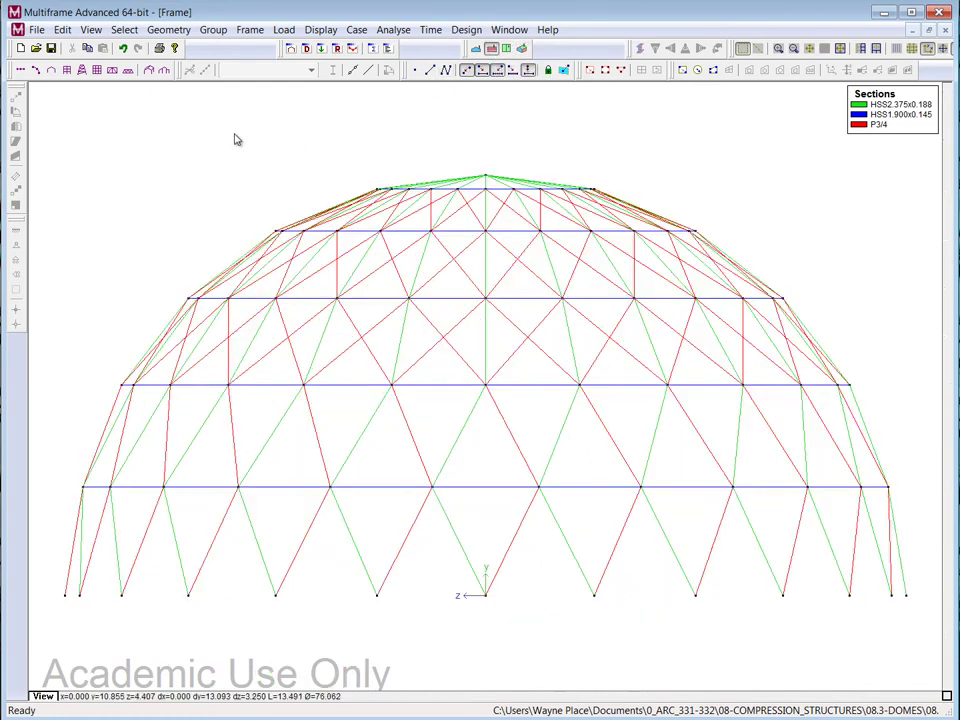
left_click_drag(62, 131, 874, 414)
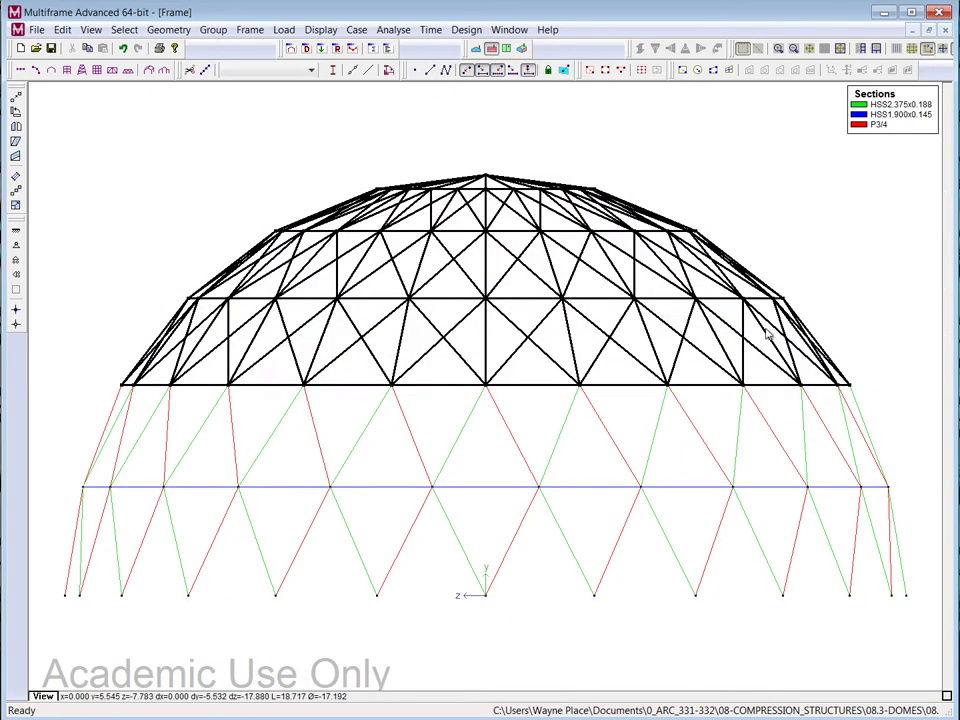
Step: Mask the display to the selected upper-dome members and view them in 3D
left_click(90, 29)
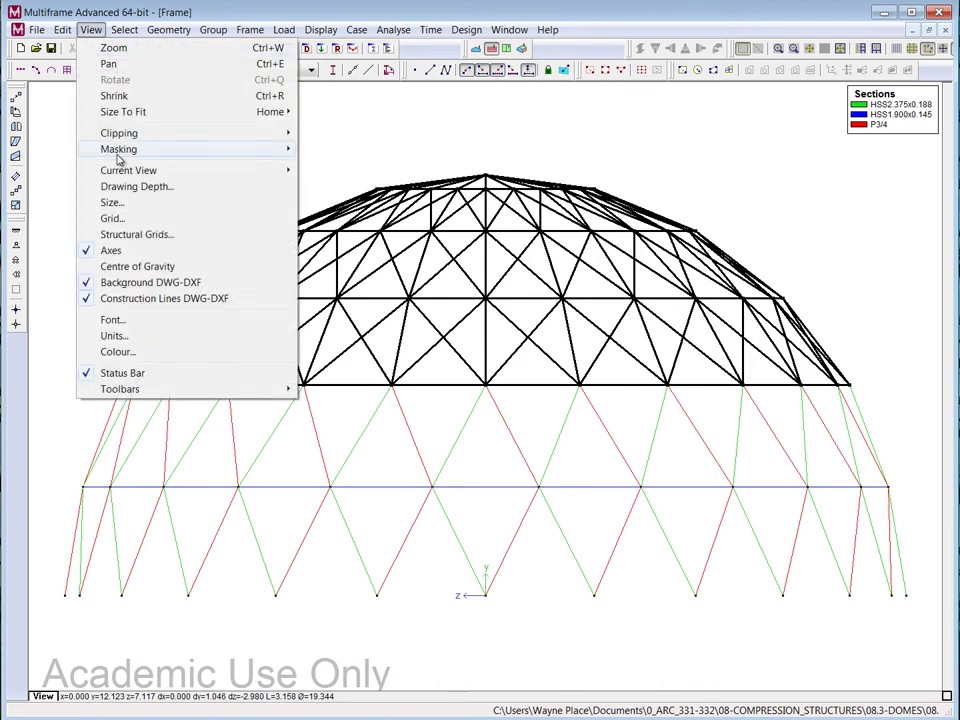
mouse_move(135, 152)
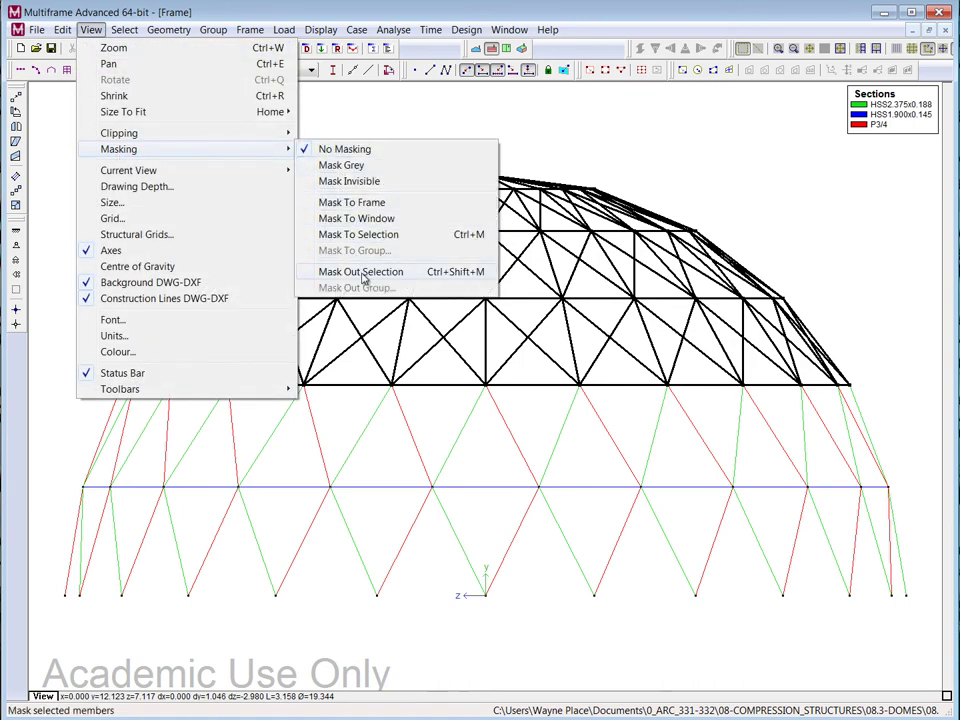
left_click(366, 238)
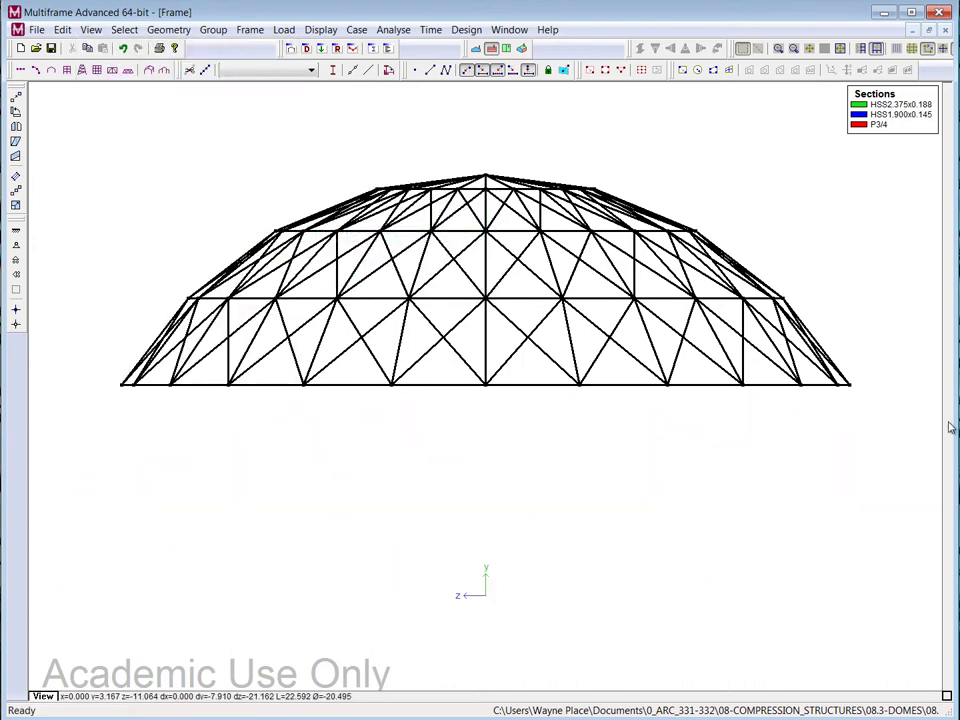
left_click(521, 48)
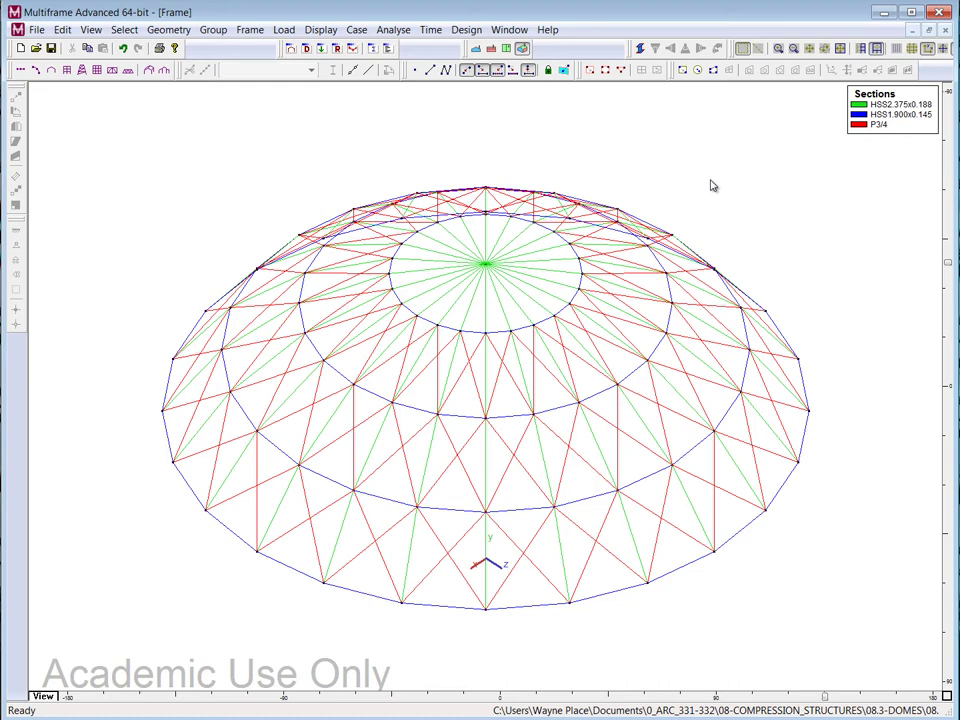
Step: Select a zigzag chain of red P3/4 diagonals across the front and left of the upper dome
left_click(527, 474)
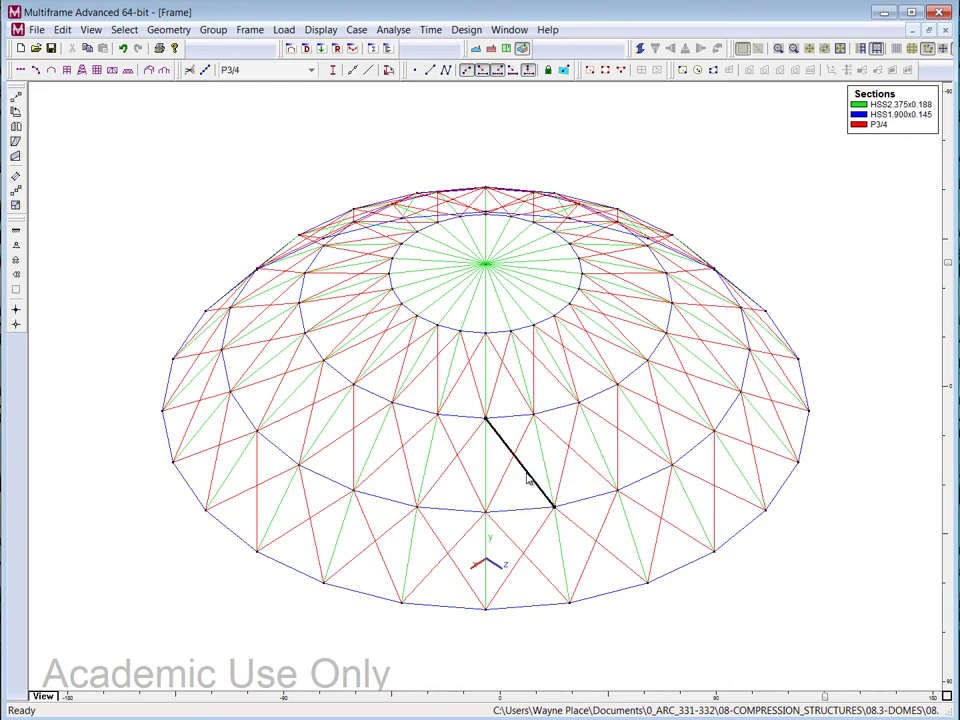
left_click(541, 528, "shift")
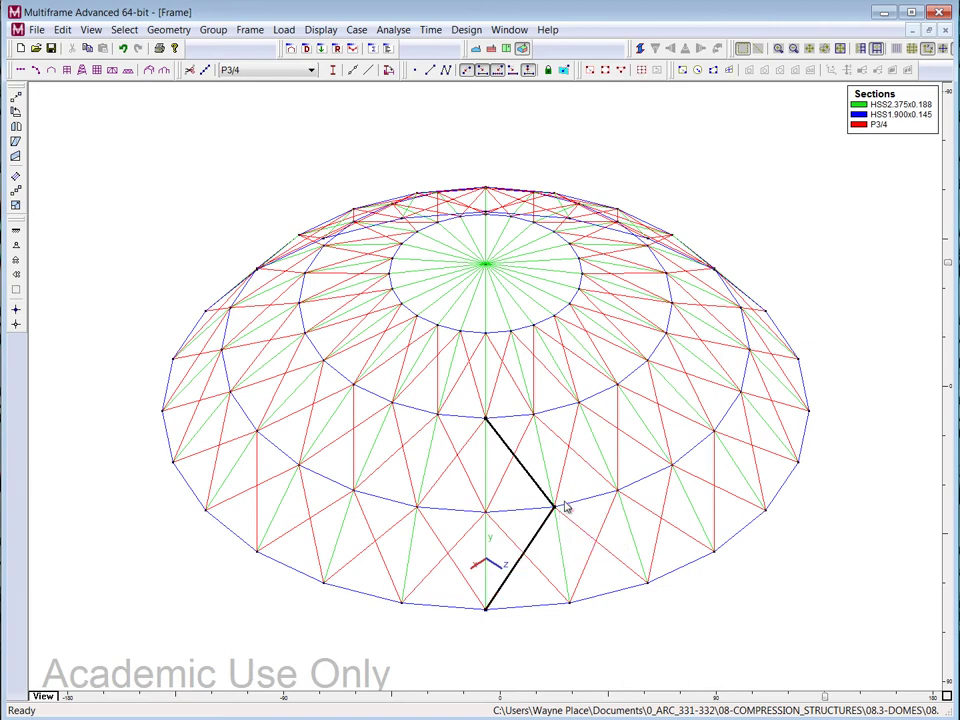
left_click(590, 468, "shift")
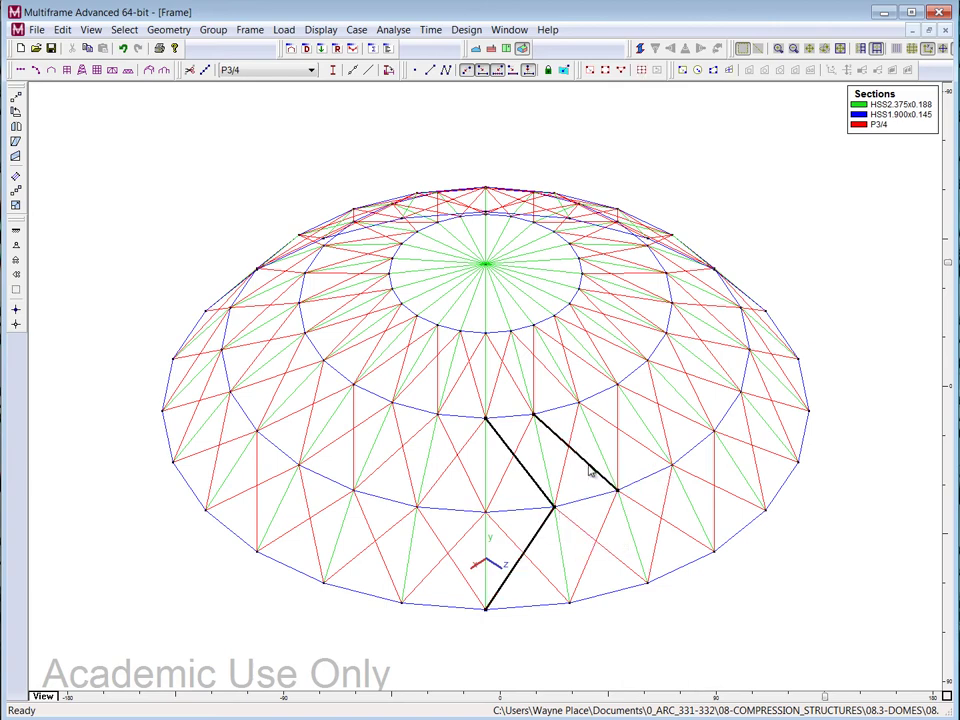
left_click(607, 513, "shift")
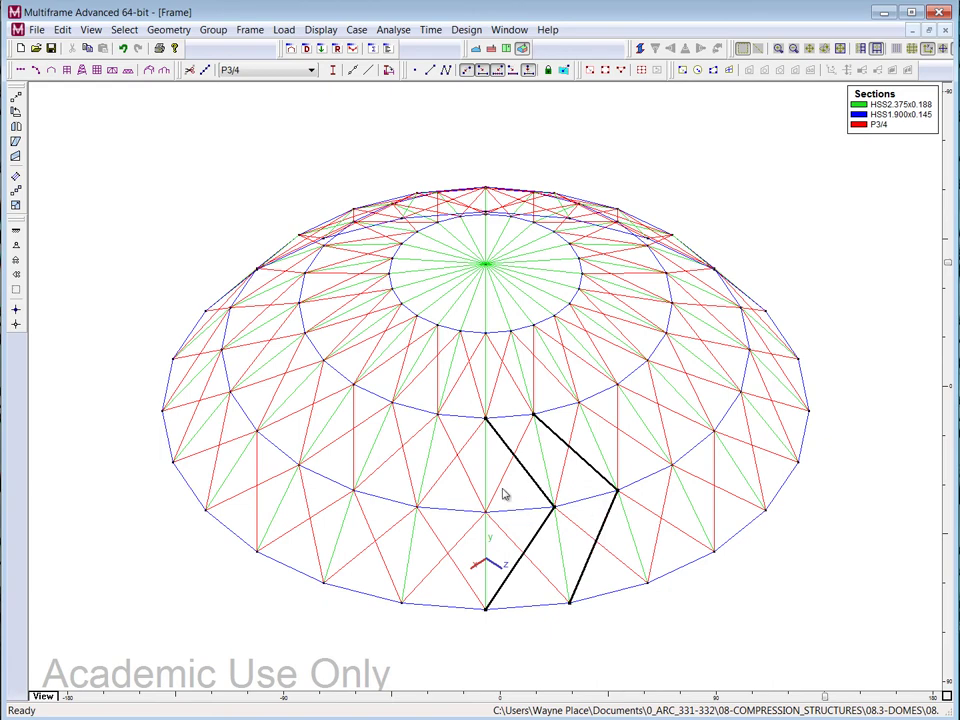
left_click(466, 475, "shift")
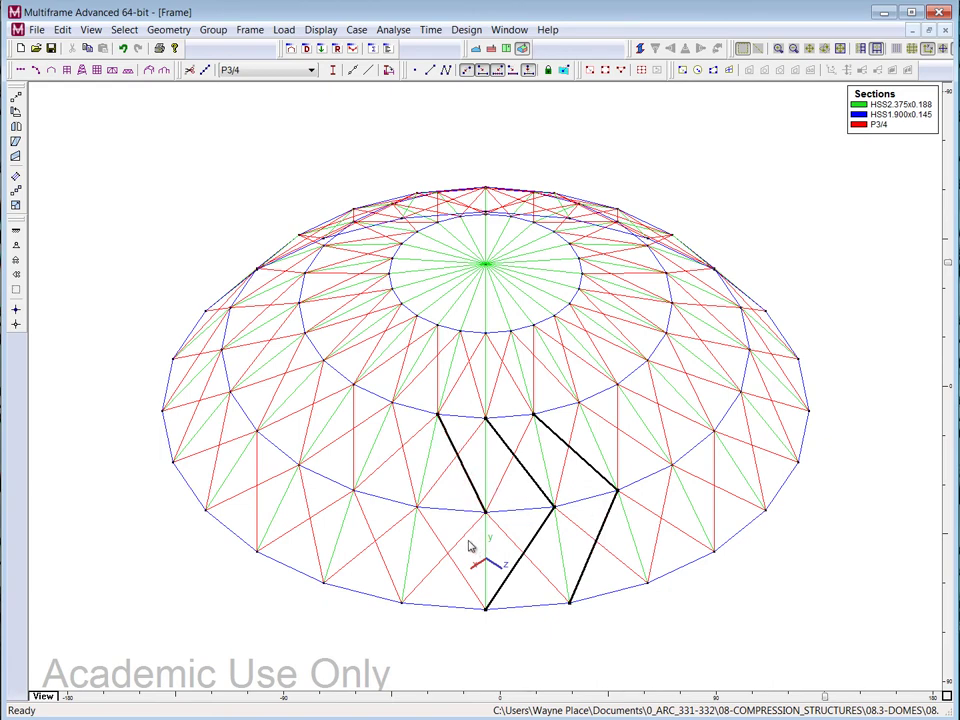
left_click(457, 541, "shift")
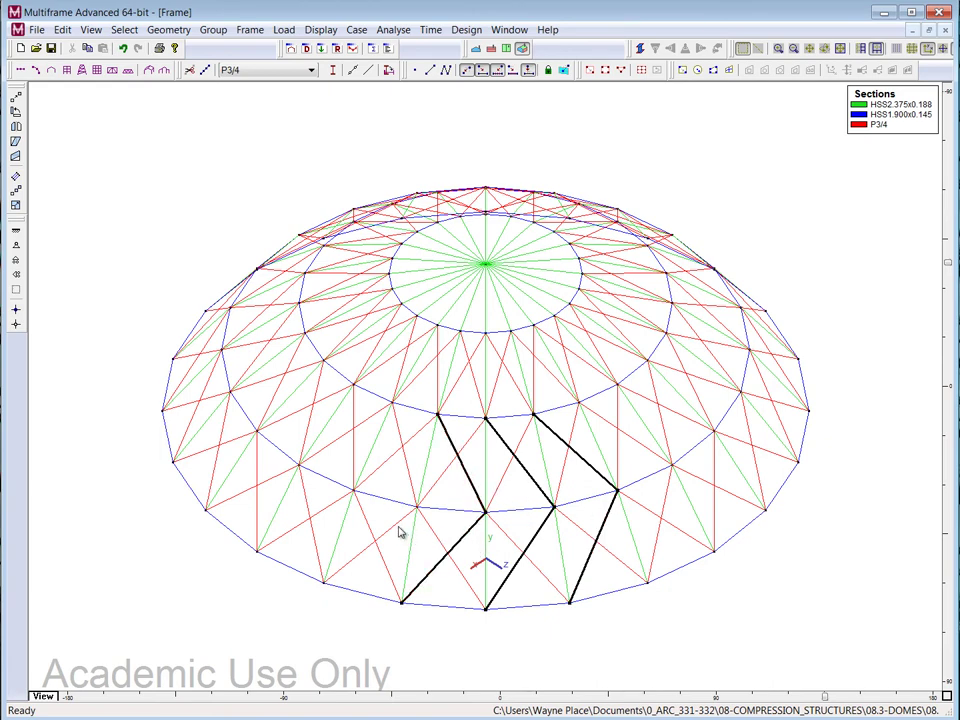
left_click(401, 522, "shift")
left_click(410, 484, "shift")
left_click(353, 455, "shift")
left_click(328, 504, "shift")
left_click(296, 462, "shift")
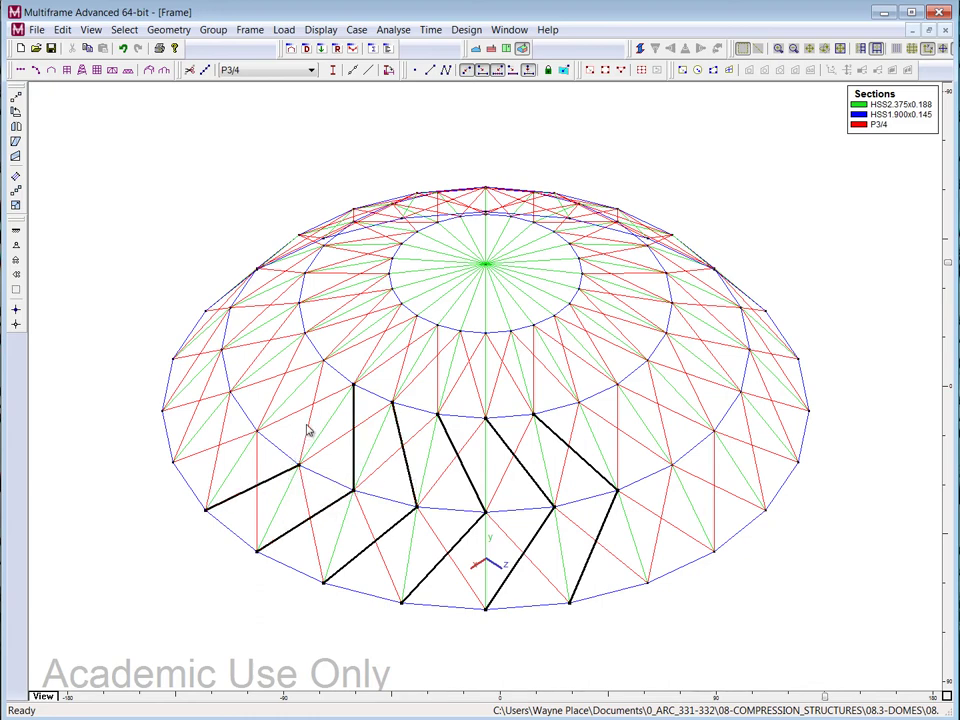
left_click(276, 402, "shift")
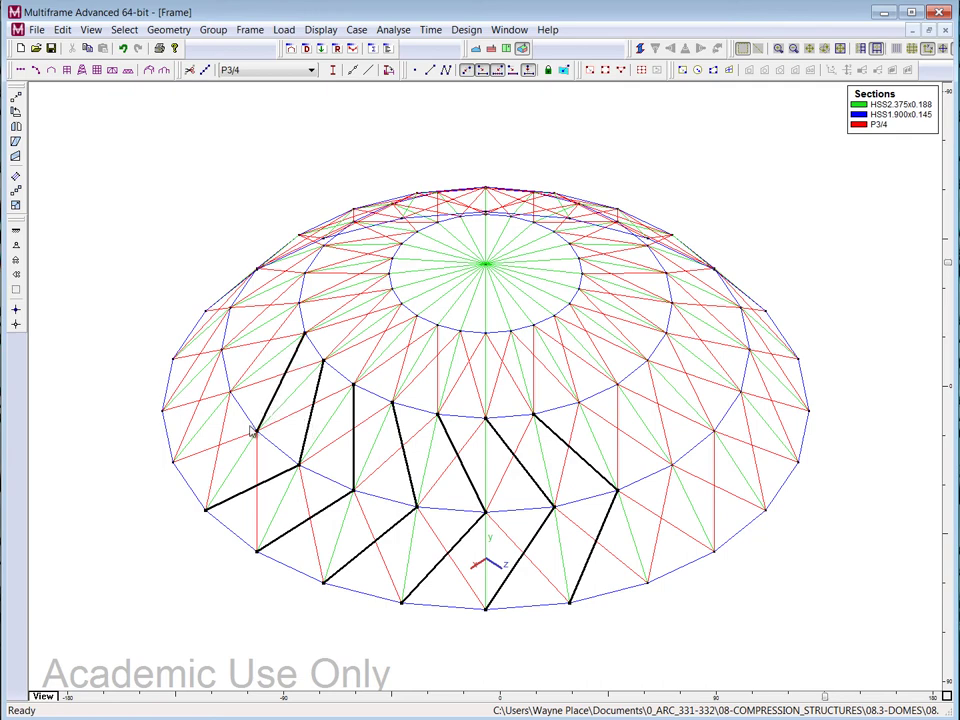
left_click(238, 437, "shift")
left_click(215, 396, "shift")
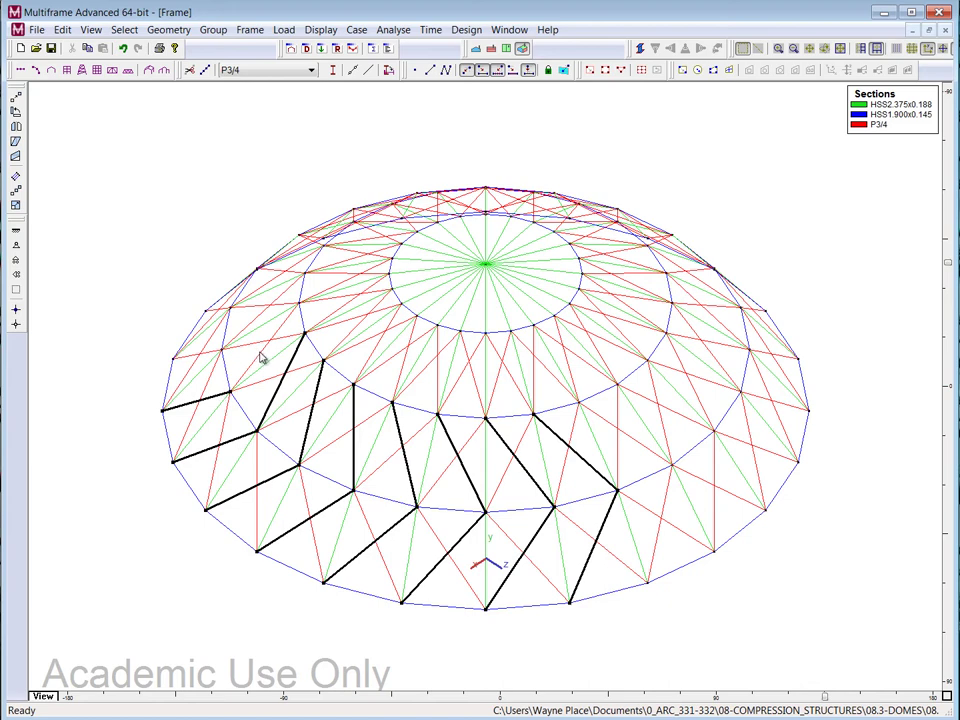
left_click(258, 357, "shift")
left_click(250, 330, "shift")
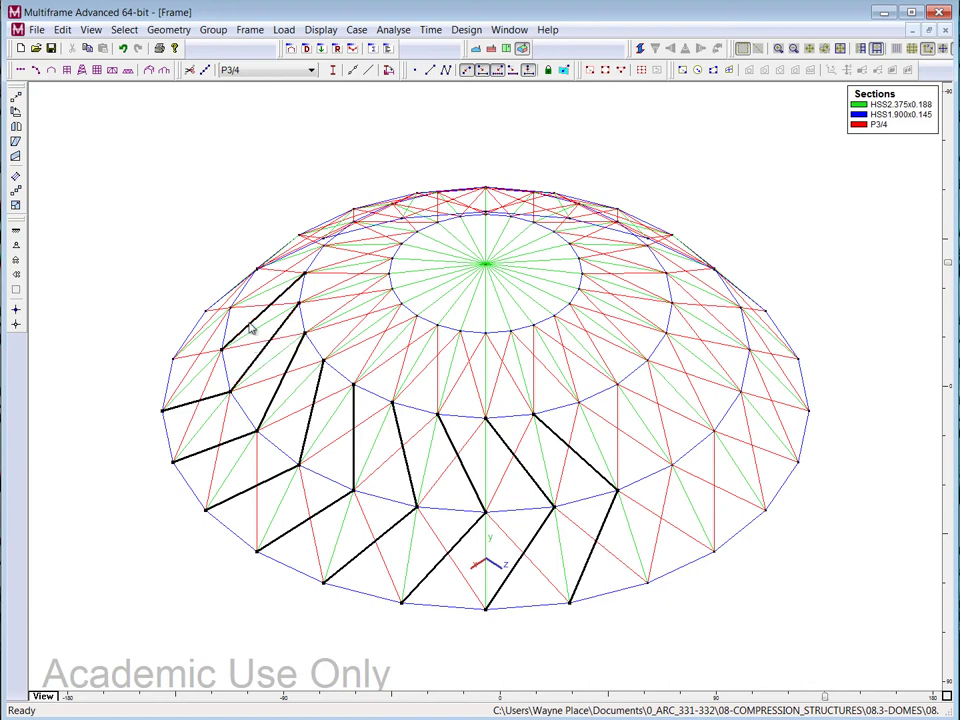
left_click(192, 356, "shift")
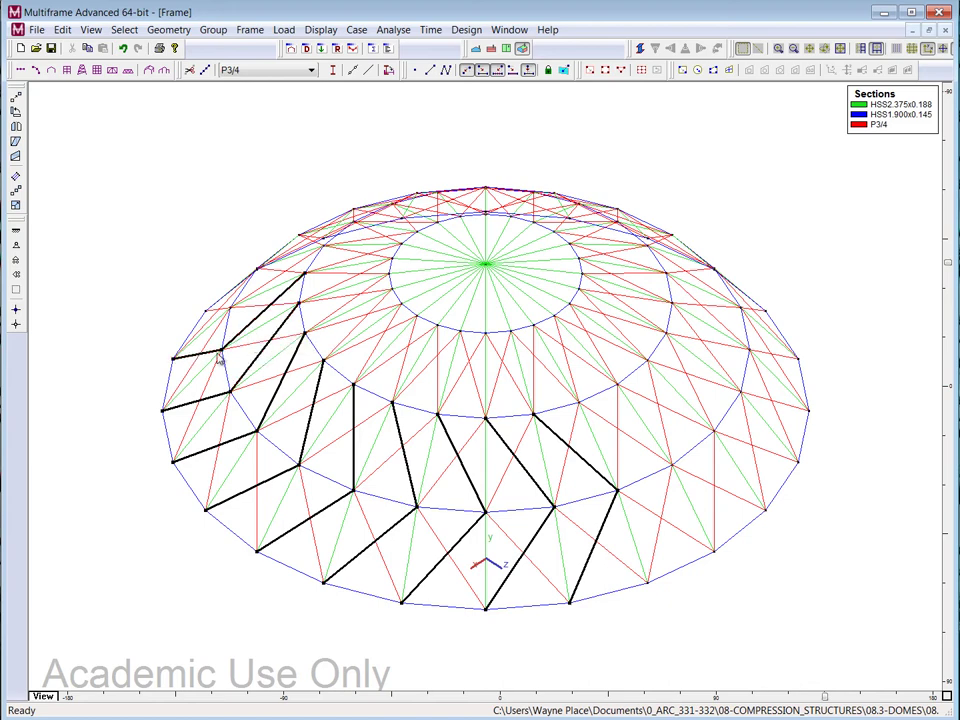
Step: Extend the selection with zigzag red diagonals on the dome's right side
left_click(666, 497, "shift")
left_click(645, 447, "shift")
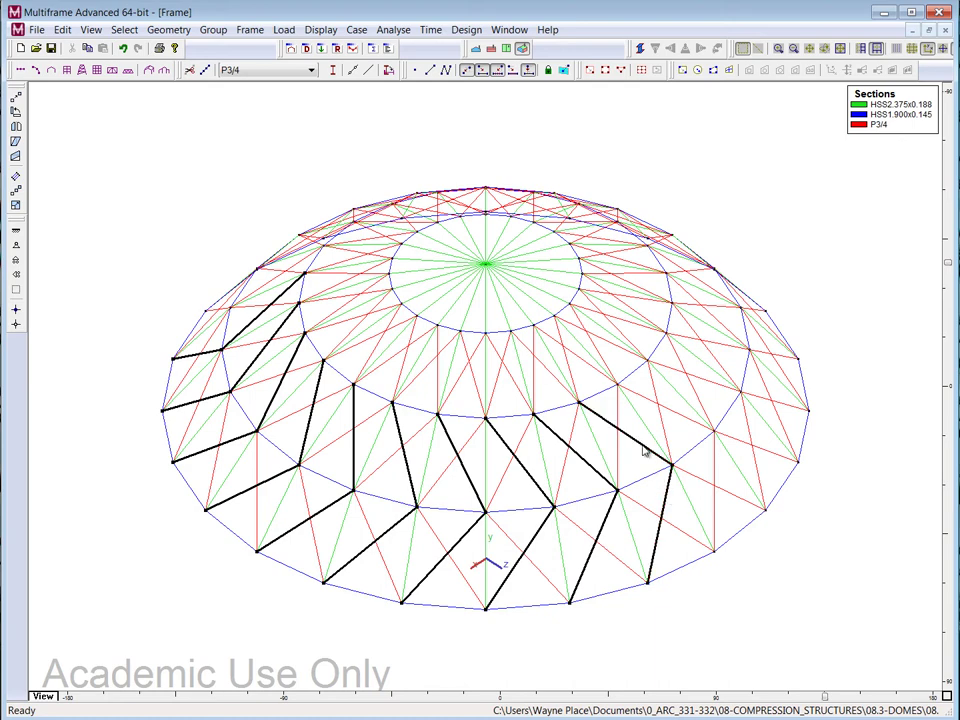
left_click(714, 446, "shift")
left_click(683, 416, "shift")
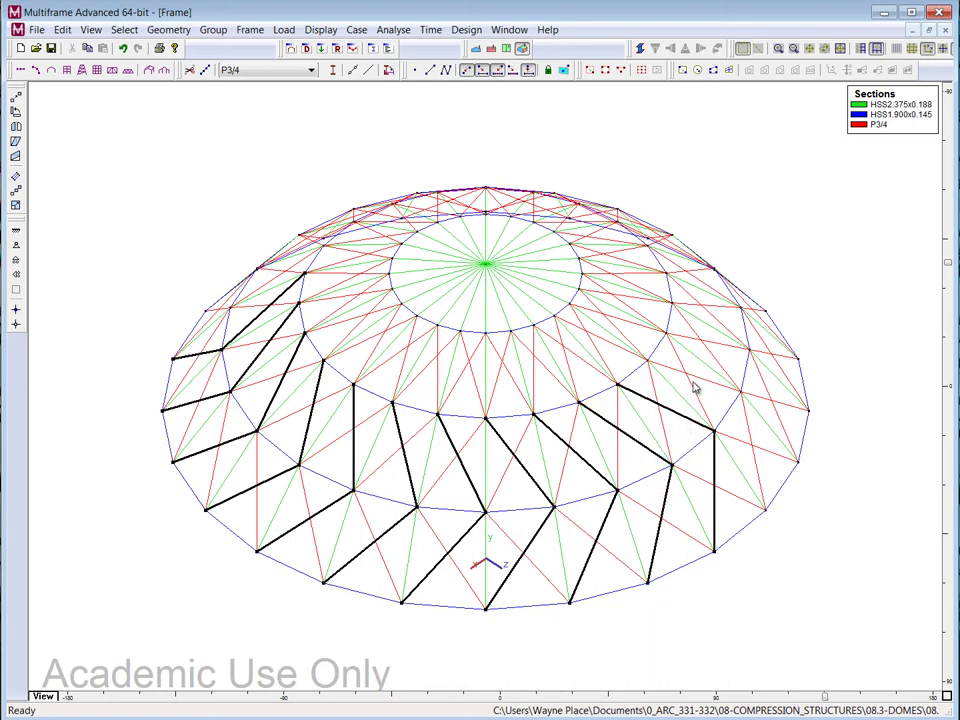
left_click(708, 381, "shift")
left_click(749, 434, "shift")
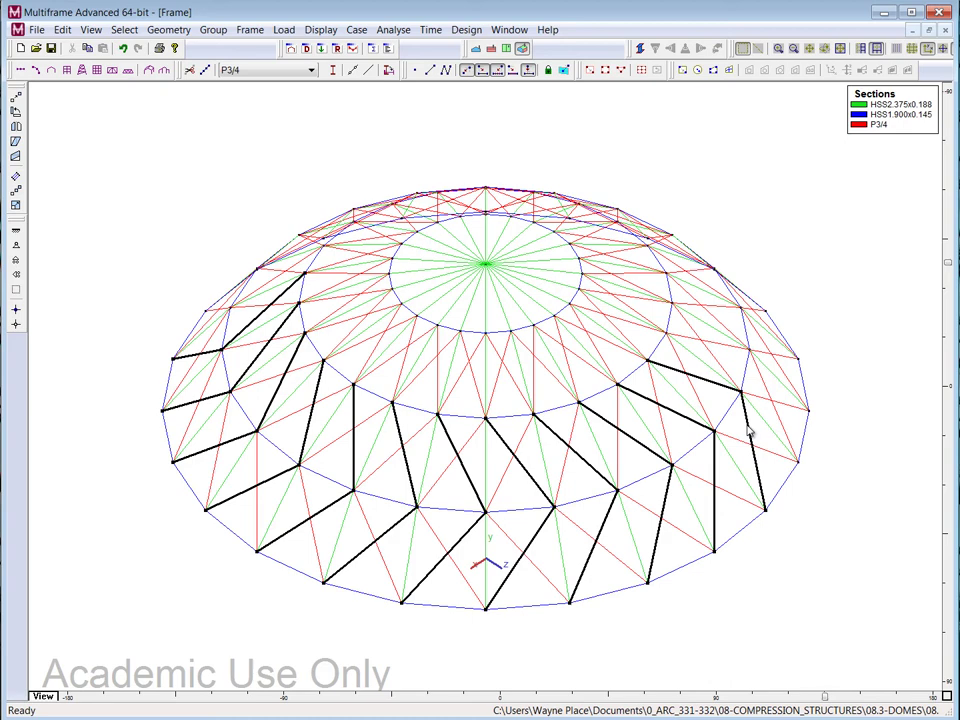
left_click(752, 371, "shift")
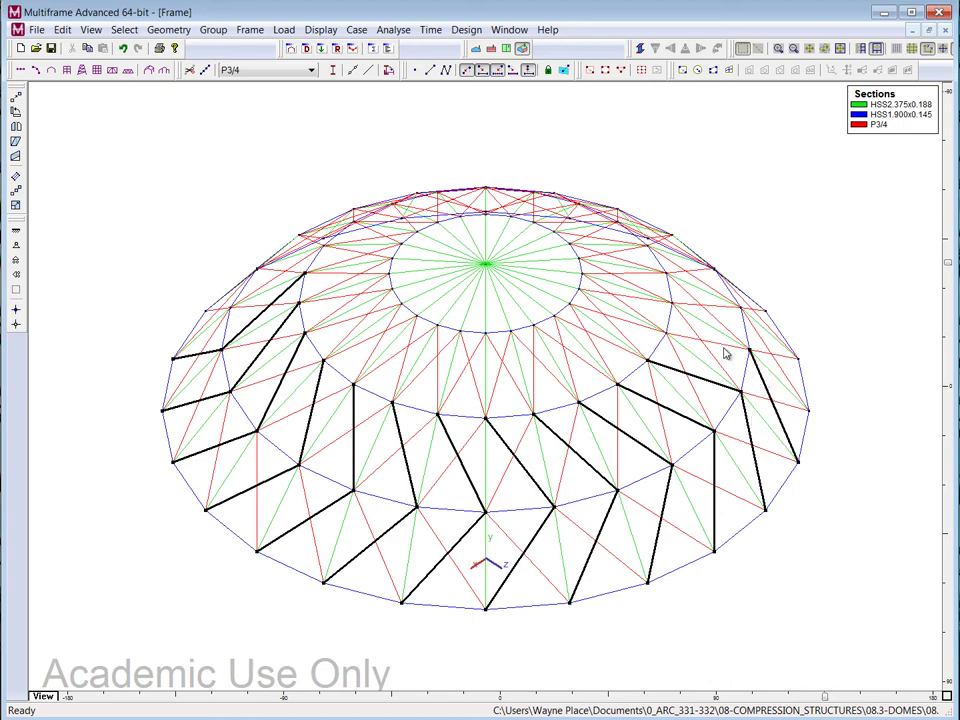
left_click(745, 349, "shift")
Step: Spin the dome and add the front diagonals to the selection
left_click_drag(826, 700, 452, 697)
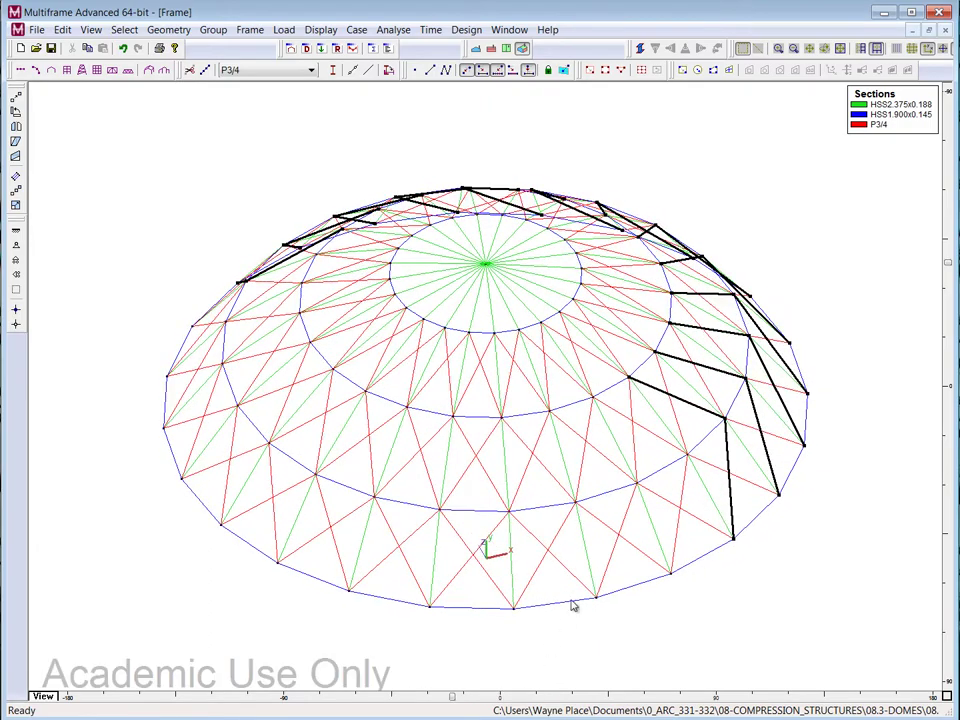
left_click(662, 440)
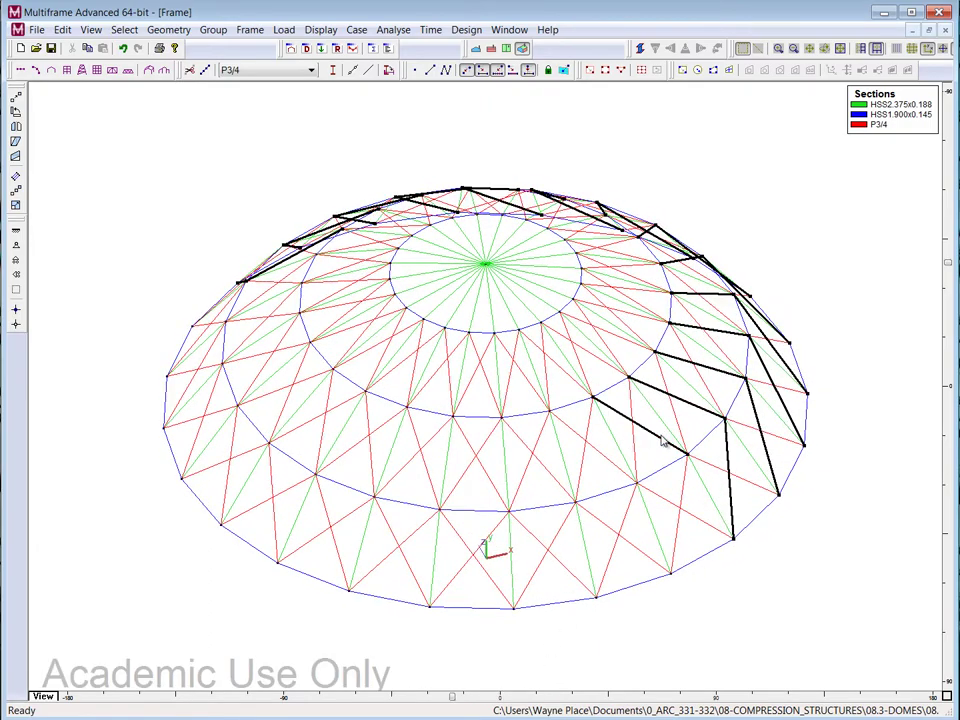
left_click(683, 505)
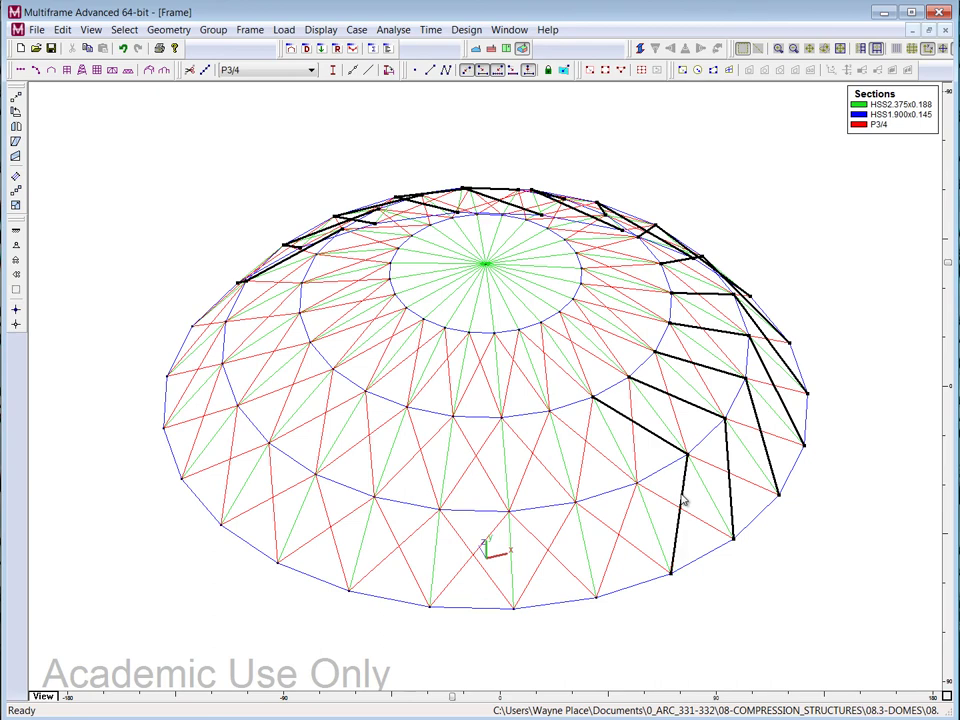
left_click(628, 505)
left_click(617, 467)
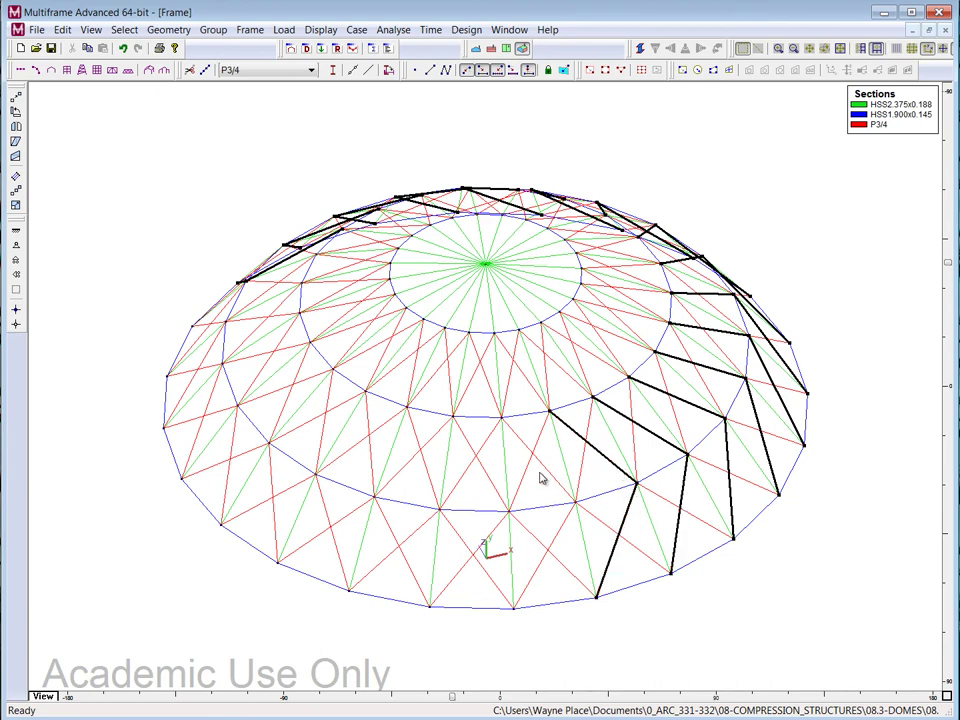
left_click(541, 465)
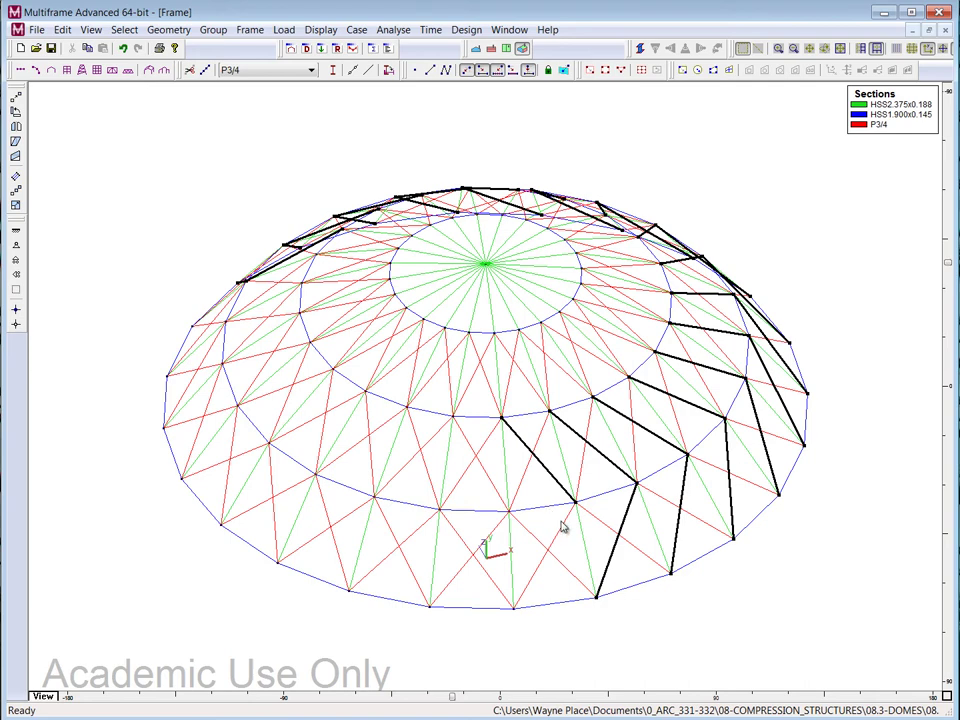
left_click(561, 522)
left_click(500, 526)
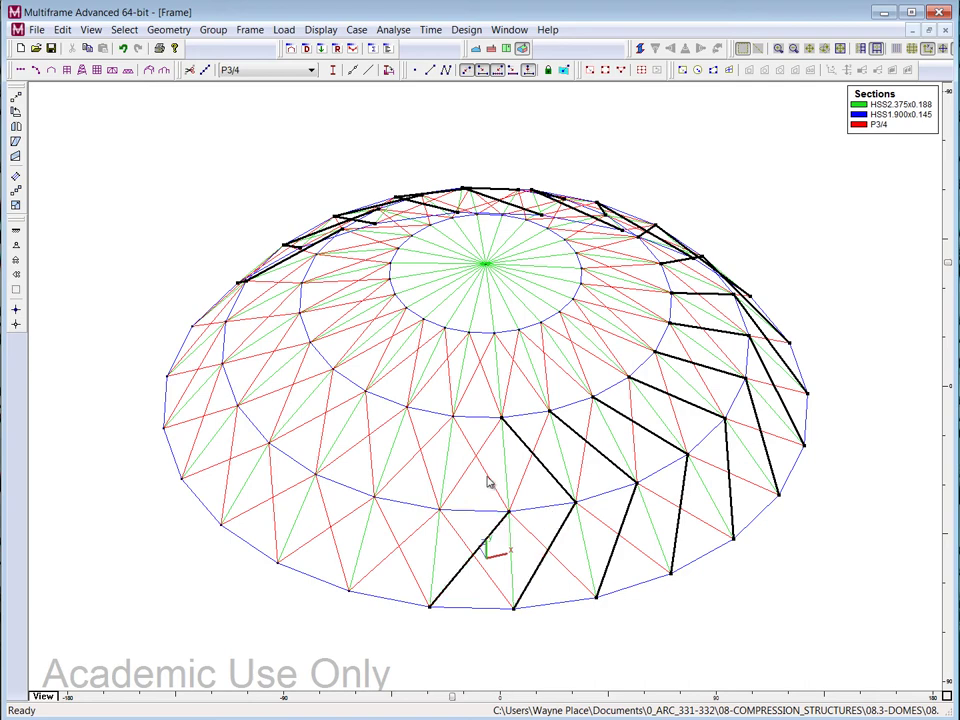
left_click(488, 482)
left_click(428, 470)
Step: Add the left-side diagonals up to the dome's left edge to the selection
left_click(429, 517)
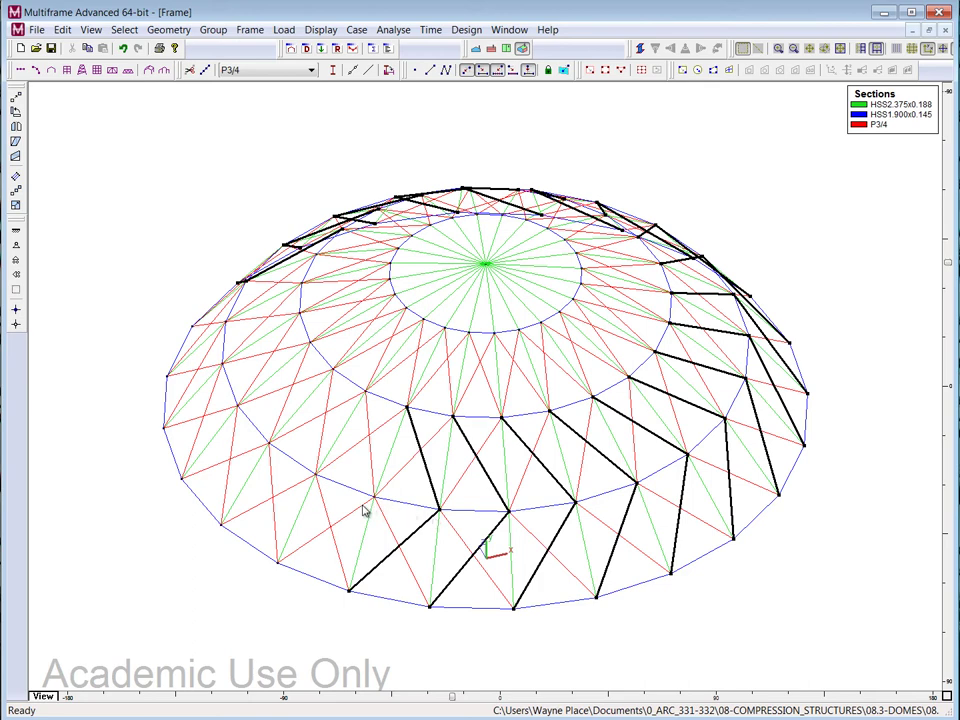
left_click(365, 507)
left_click(372, 472)
left_click(324, 440)
left_click(303, 482)
left_click(254, 450)
left_click(281, 412)
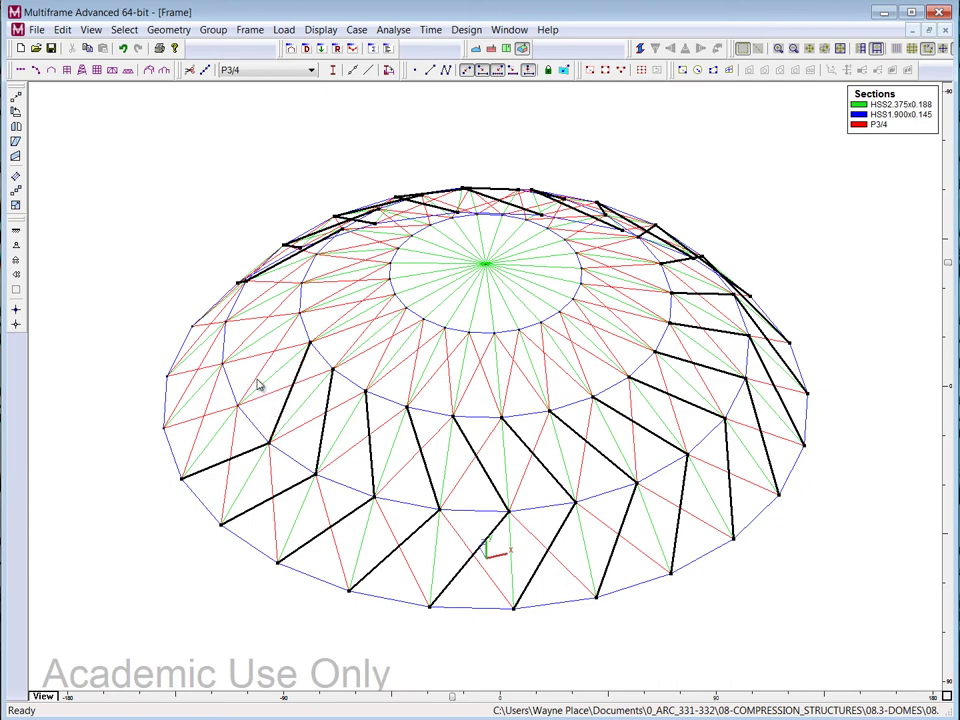
left_click(251, 388)
left_click(216, 413)
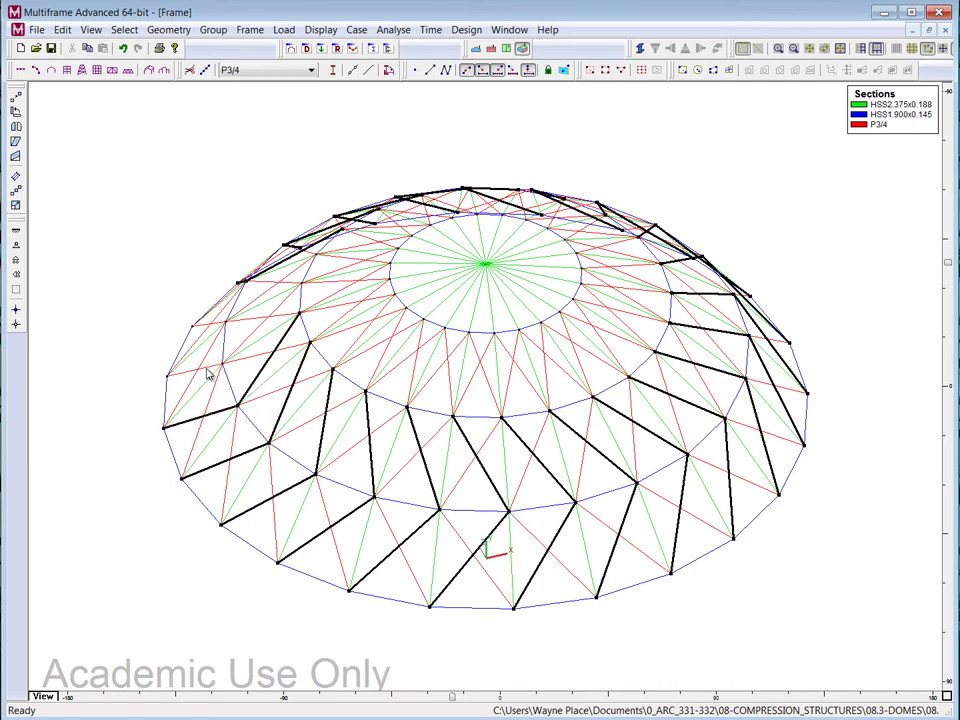
left_click(210, 368)
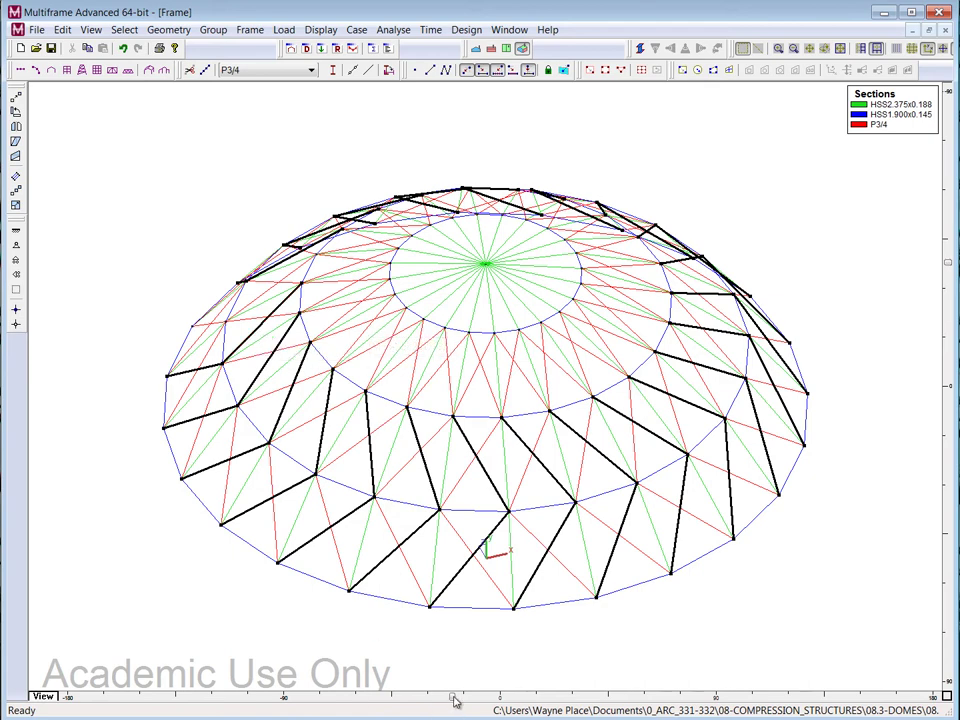
Step: Add the vertical red member, then clear the whole member selection
left_click_drag(455, 700, 67, 697)
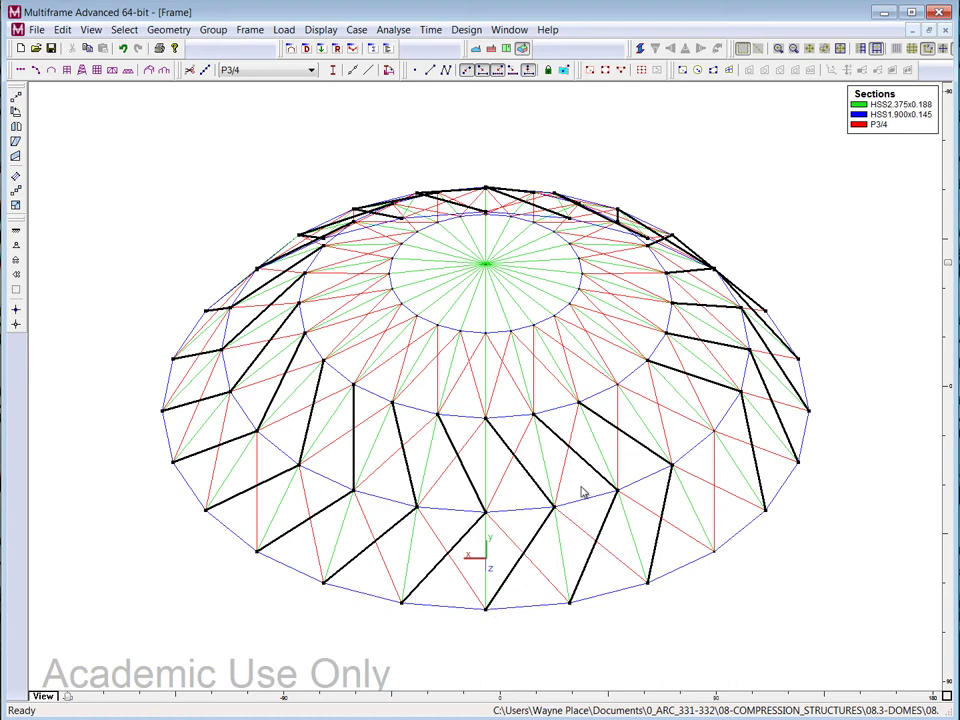
left_click(714, 456)
left_click(910, 492)
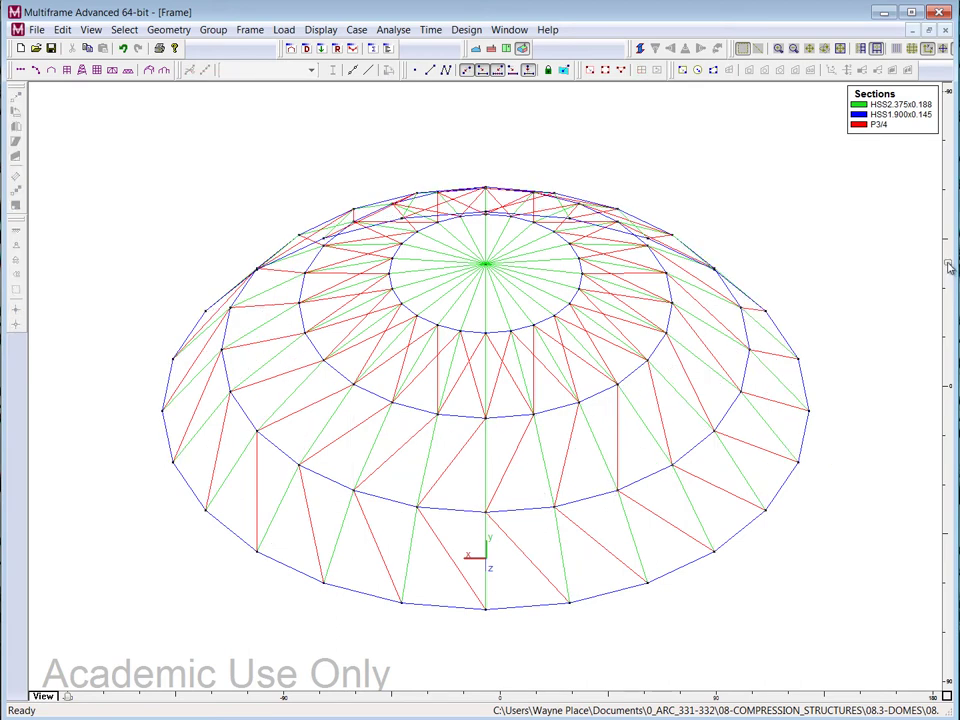
Step: Box-select the middle horizontal ring in side elevation, then tilt back to an oblique view
left_click_drag(950, 265, 948, 386)
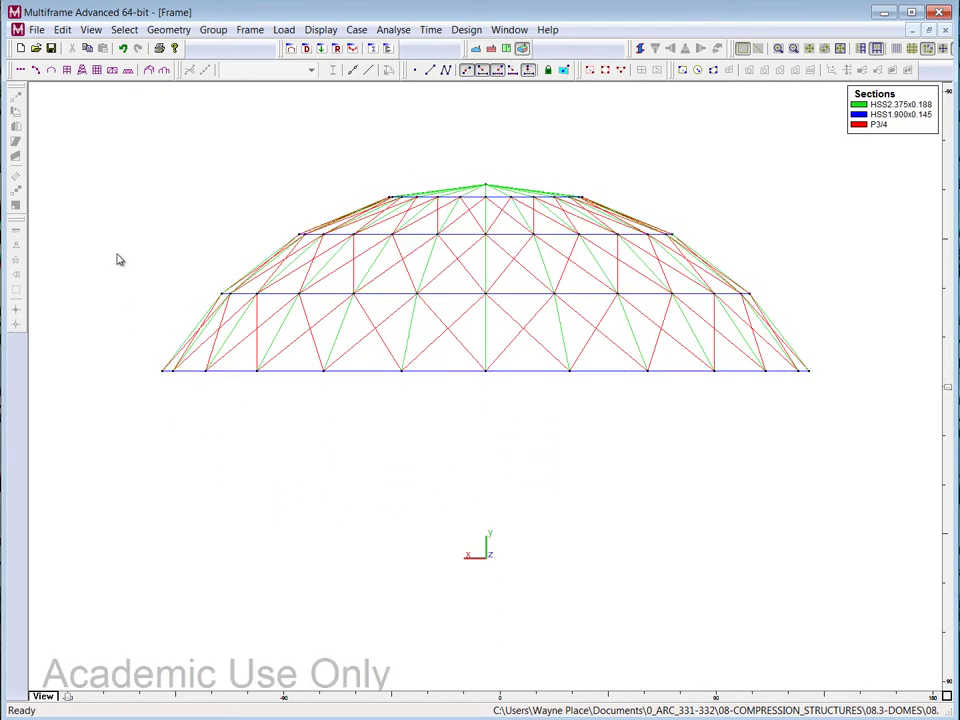
left_click_drag(117, 260, 930, 312)
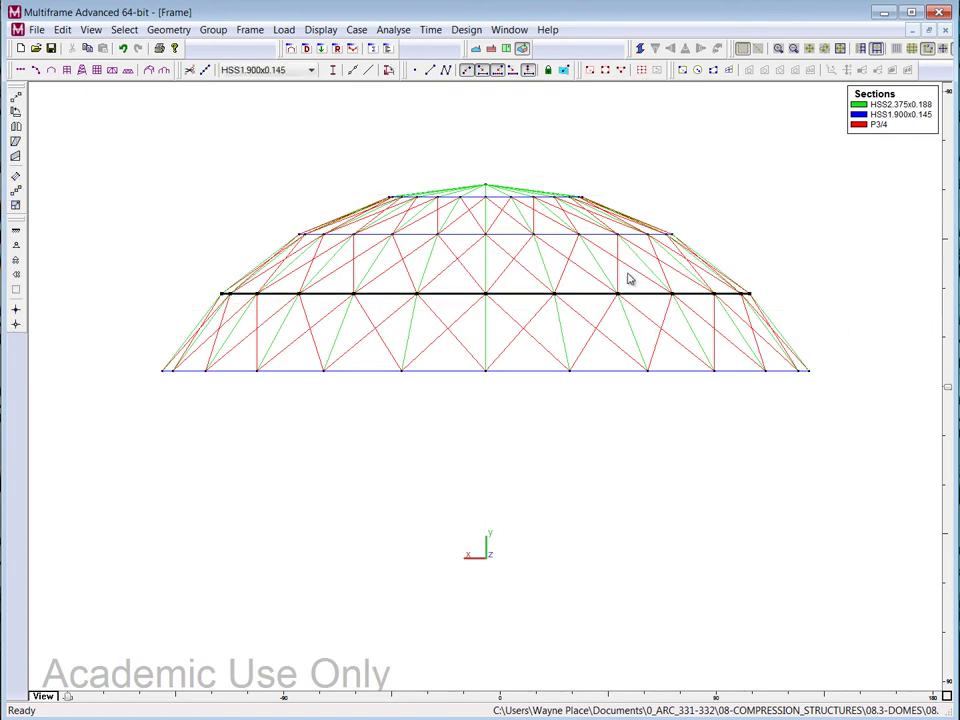
left_click(948, 485)
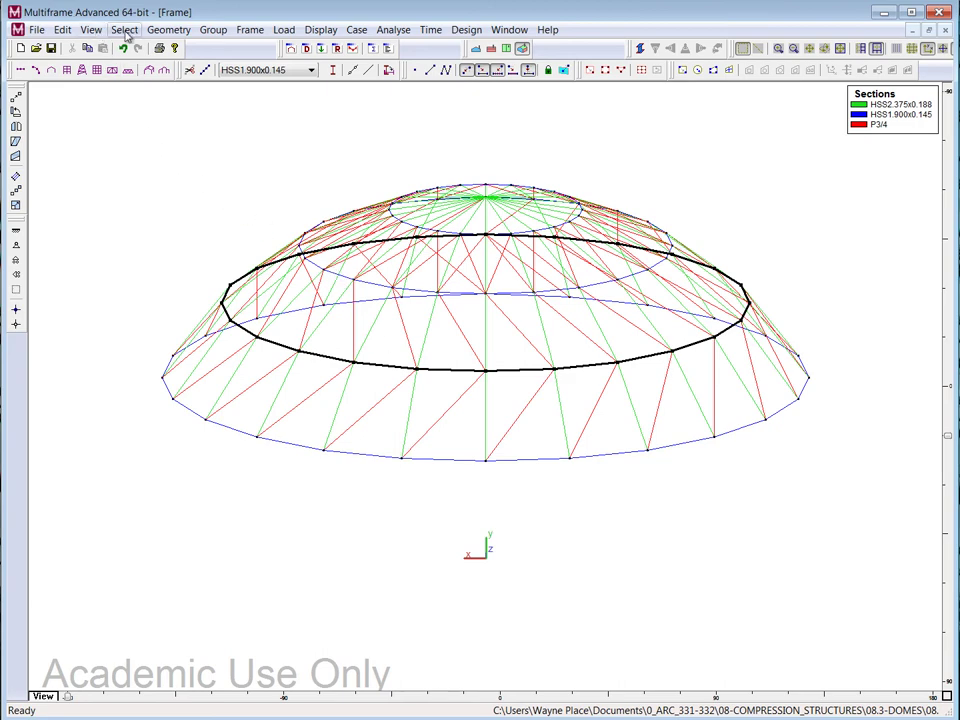
Step: Rotate the selected middle ring by 7.5° about the y axis with Geometry > Rotate
left_click(168, 30)
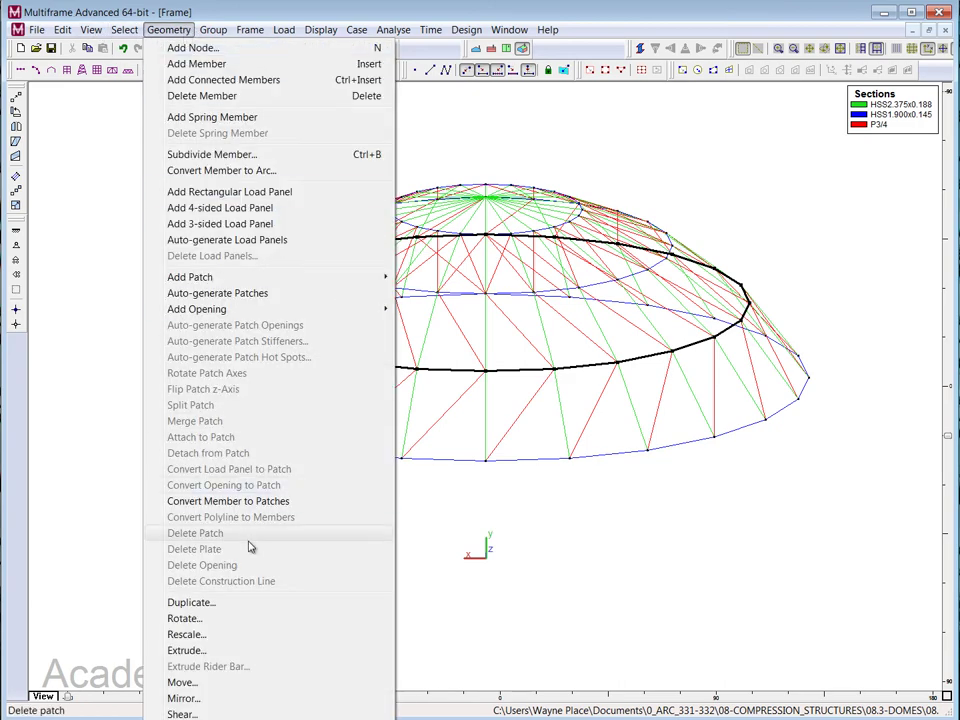
left_click(214, 619)
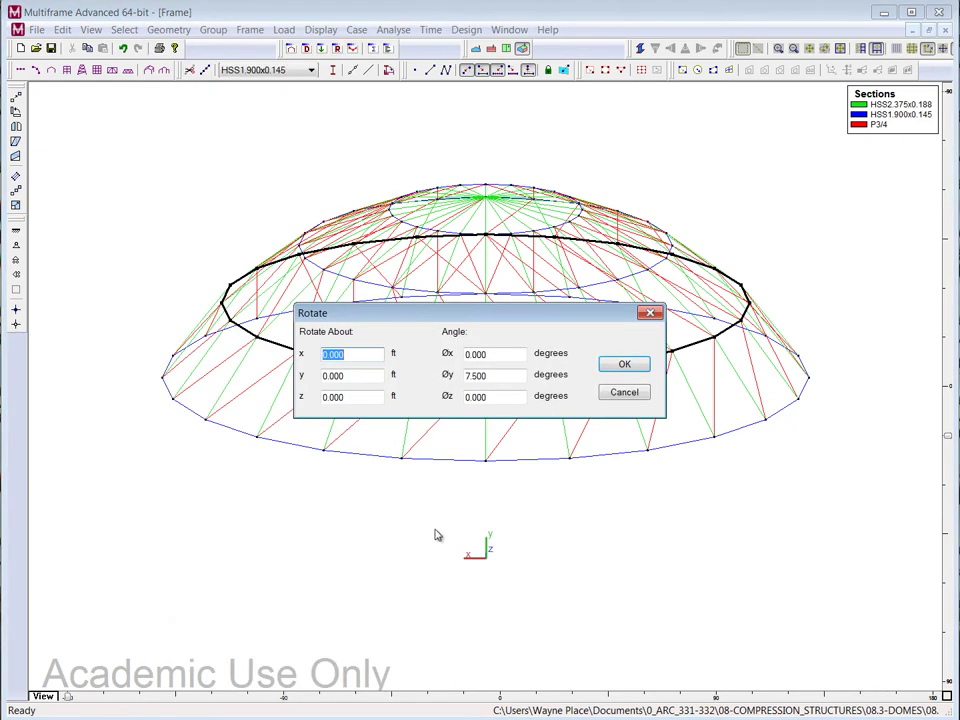
left_click(485, 376)
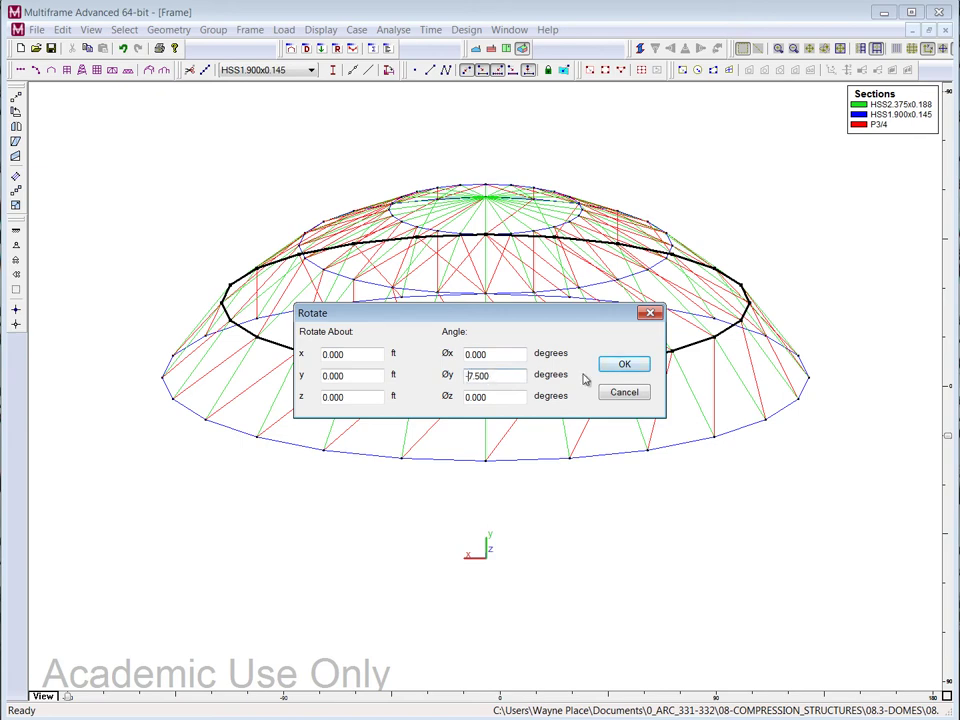
left_click(637, 366)
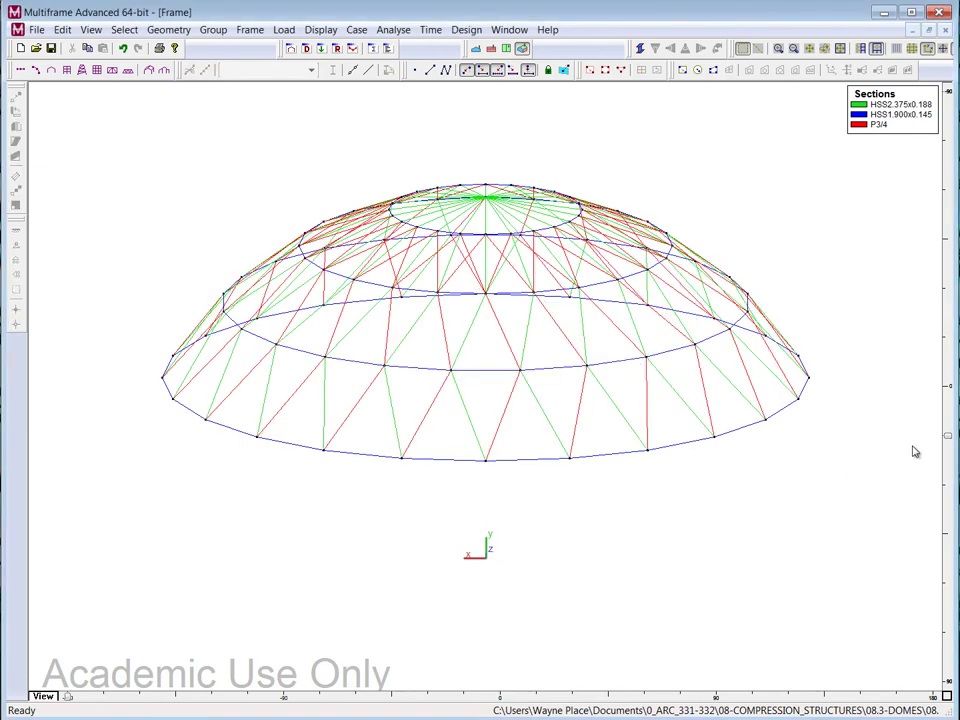
mouse_move(950, 440)
left_mouse_down()
mouse_move(948, 525)
mouse_move(948, 455)
left_mouse_up()
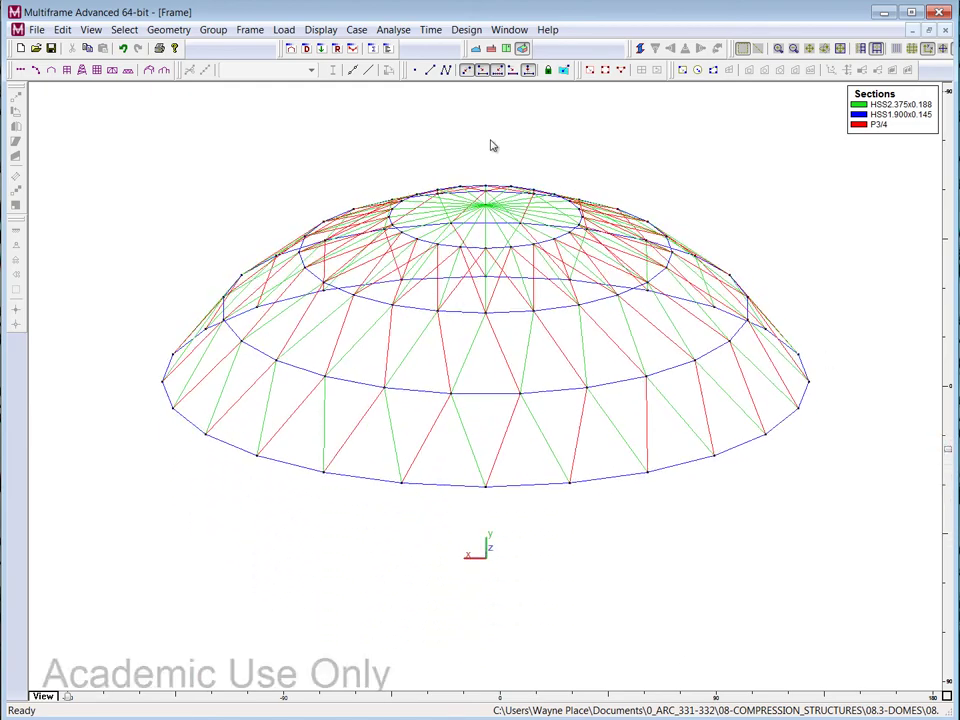
left_click(90, 29)
Step: Turn masking off to show the entire dome and tilt to a lower elevation
mouse_move(124, 150)
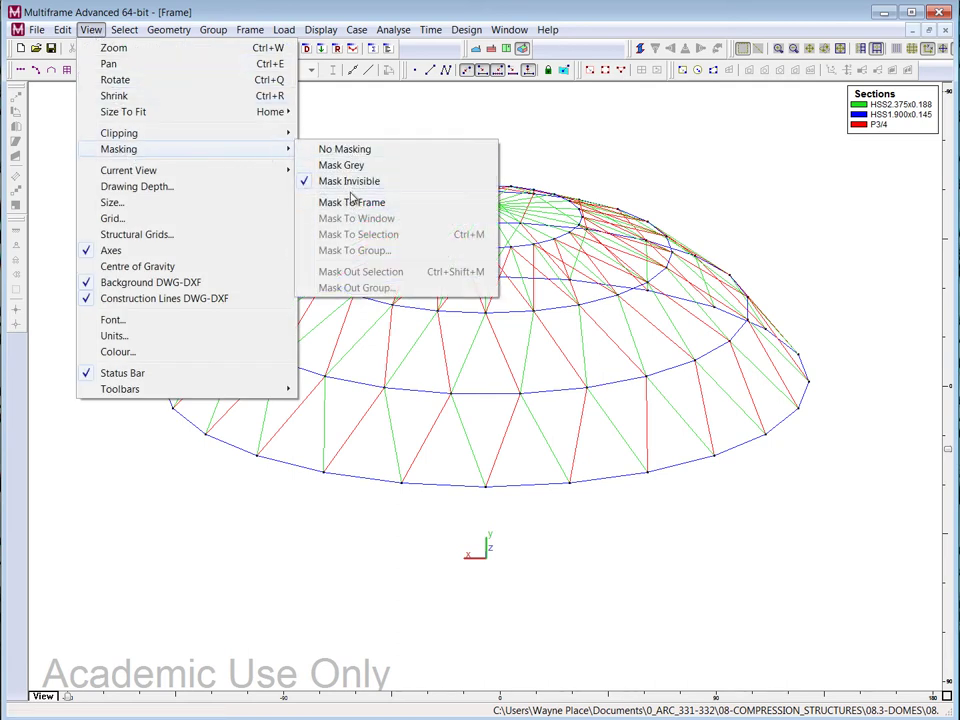
left_click(355, 150)
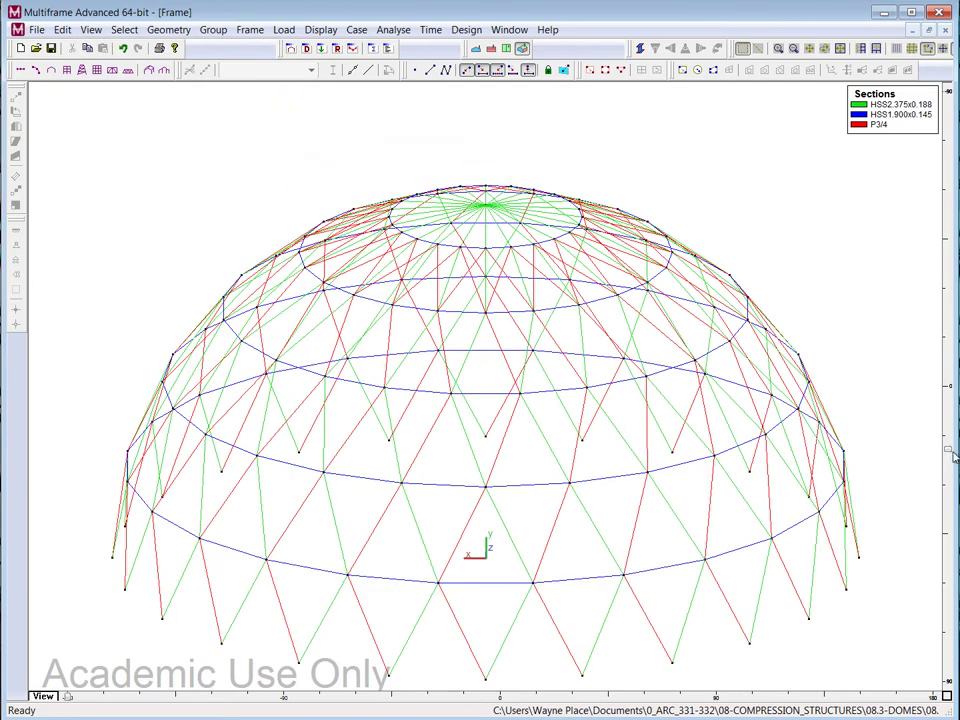
left_click_drag(951, 452, 950, 392)
Step: Box-select the top ring members and mask the view to that selection
left_click_drag(231, 141, 754, 253)
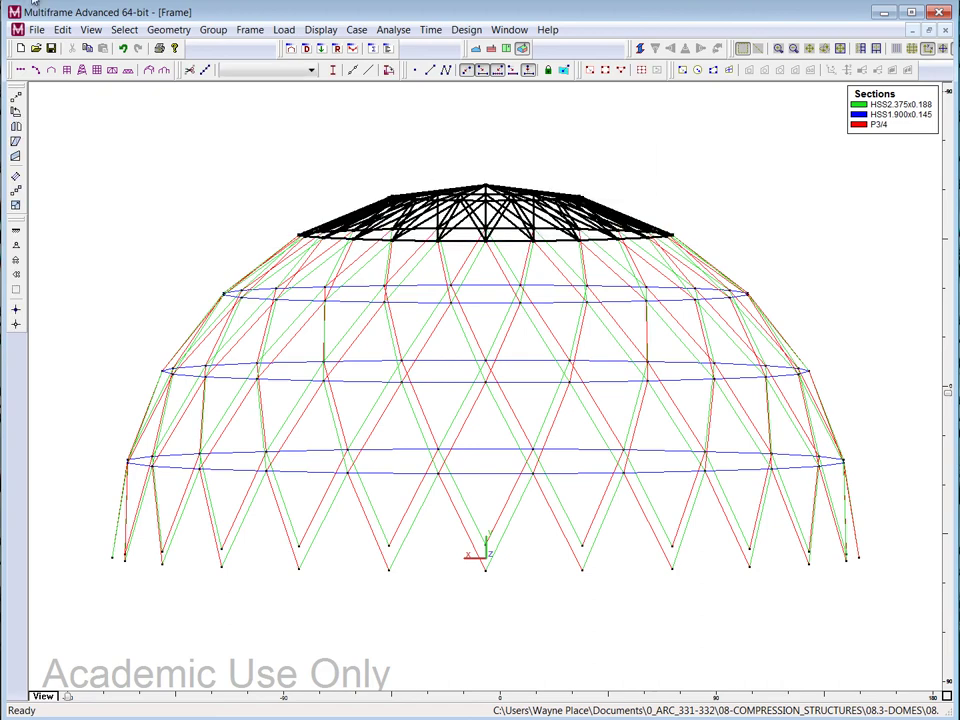
left_click(92, 30)
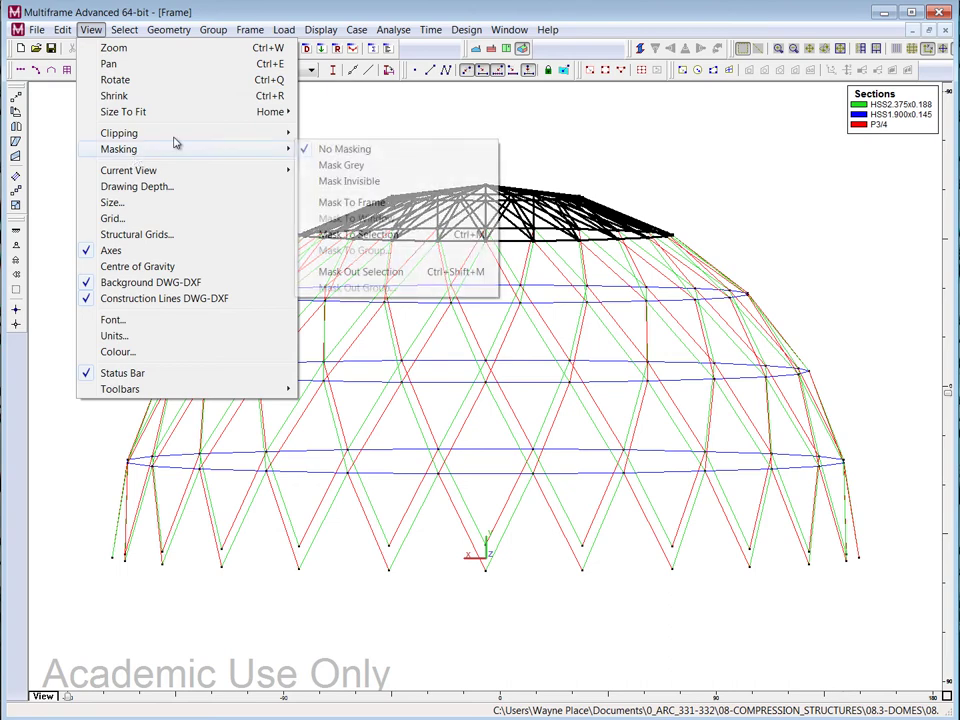
mouse_move(175, 158)
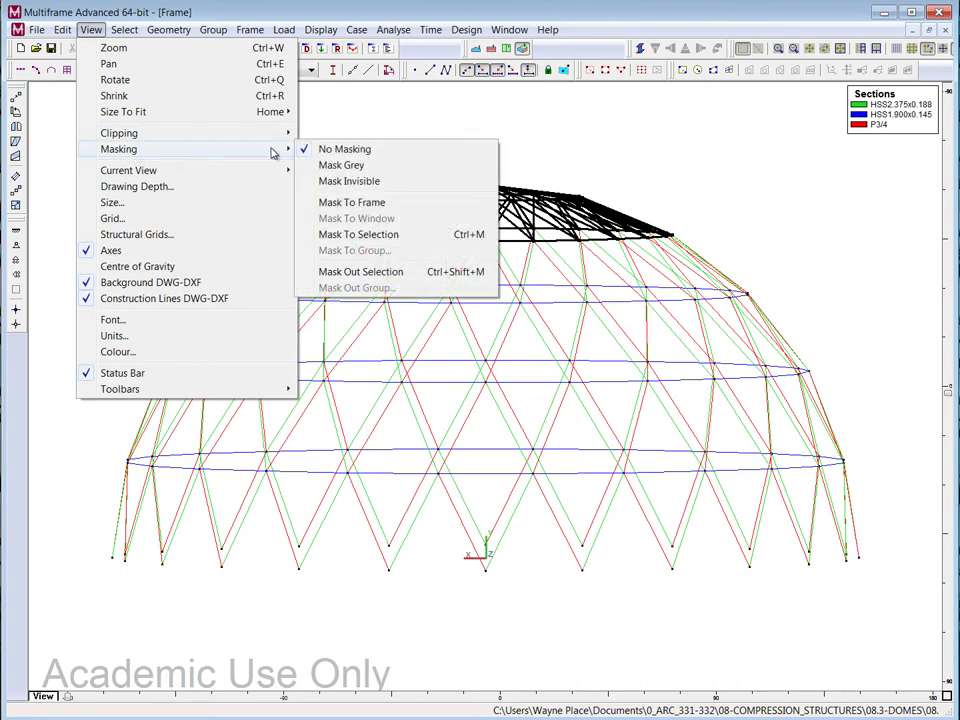
left_click(352, 236)
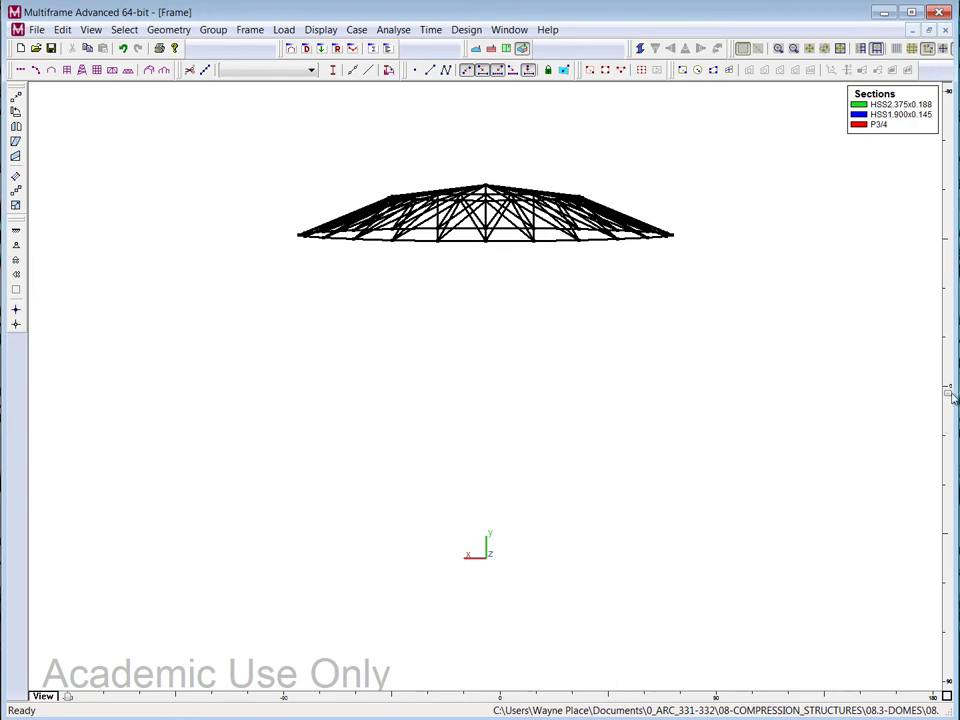
left_click_drag(952, 396, 951, 488)
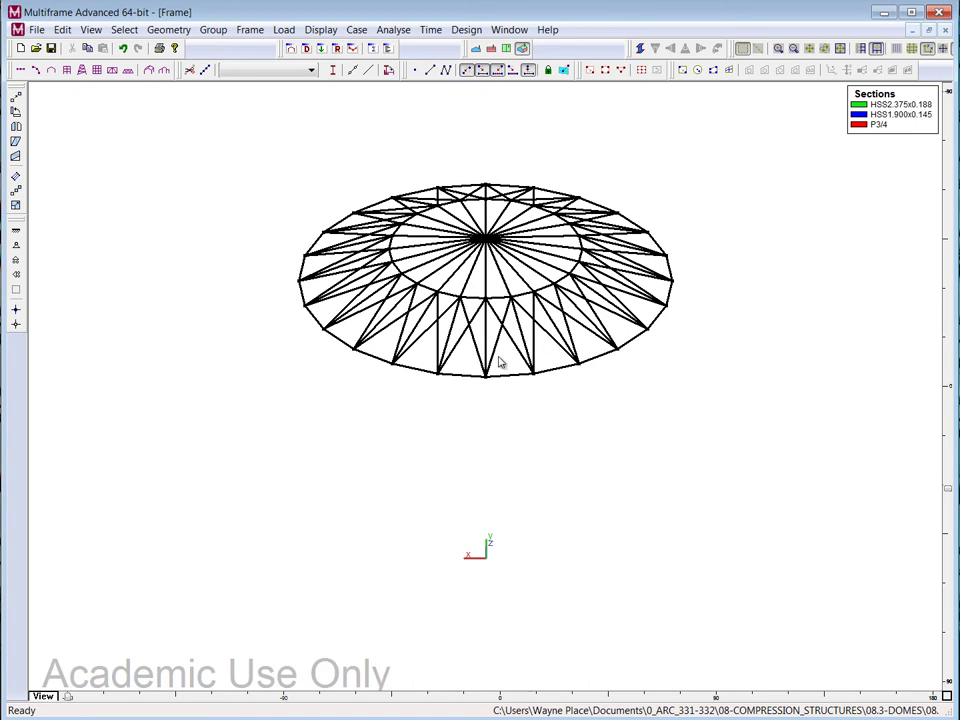
left_click(495, 316)
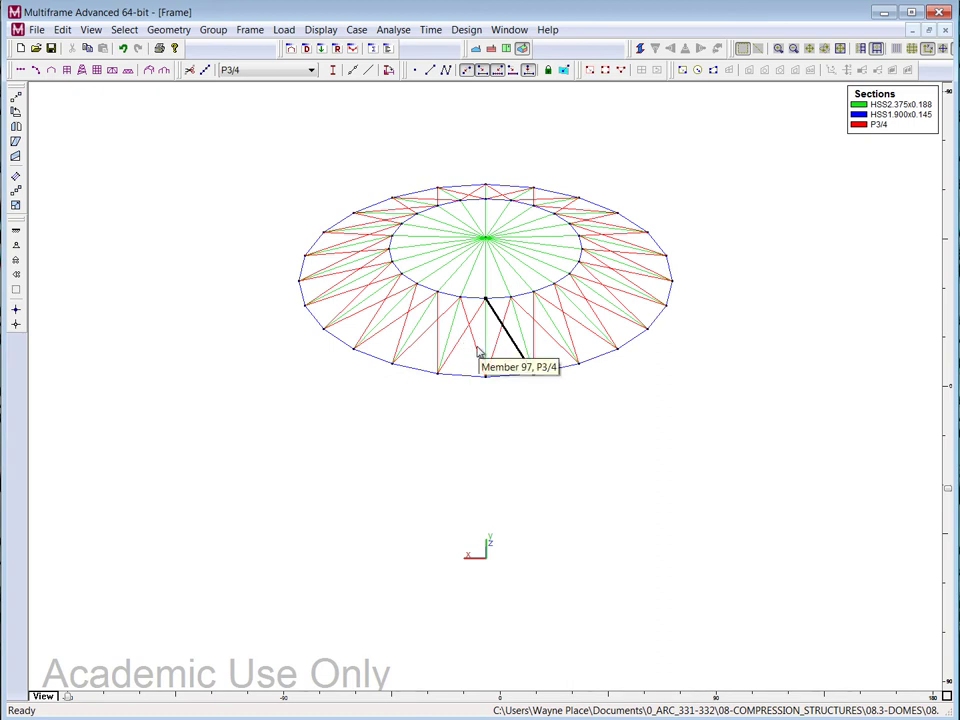
left_click(478, 351, "shift")
left_click(438, 341, "shift")
left_click(404, 336, "shift")
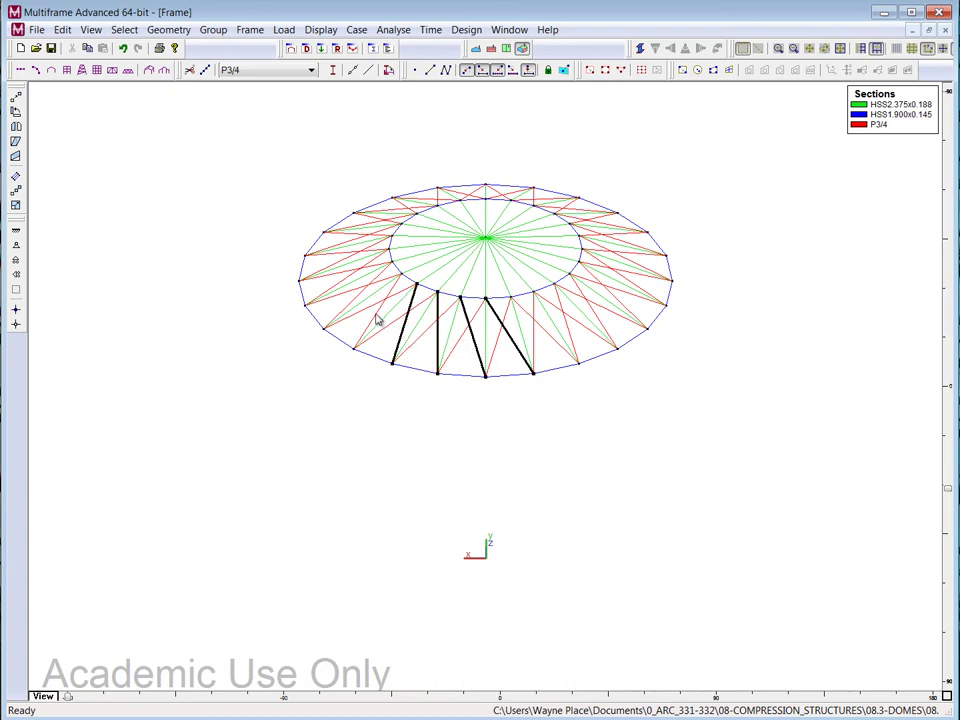
left_click(373, 320, "shift")
left_click(361, 299, "shift")
left_click(347, 280, "shift")
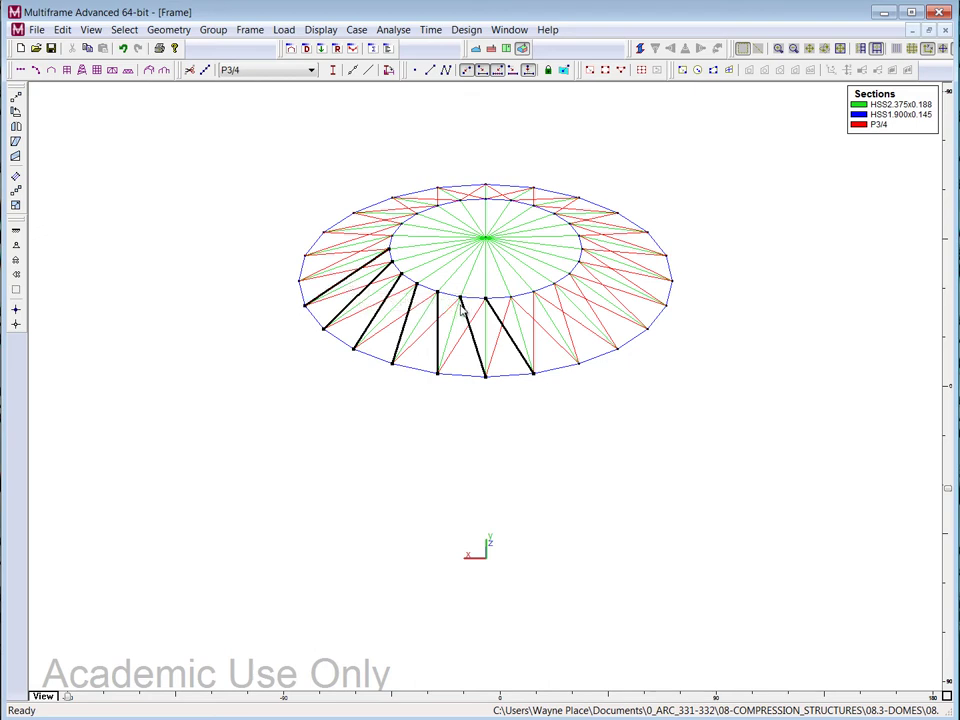
left_click(543, 332, "shift")
left_click(580, 323, "shift")
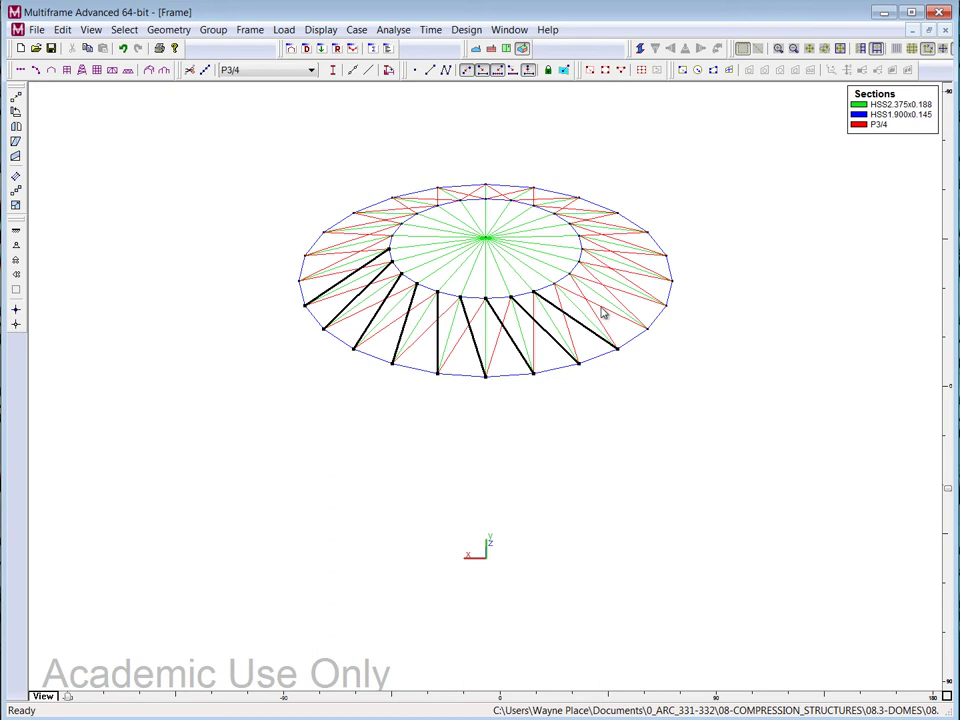
left_click(613, 311, "shift")
left_click(624, 289, "shift")
left_click(638, 272, "shift")
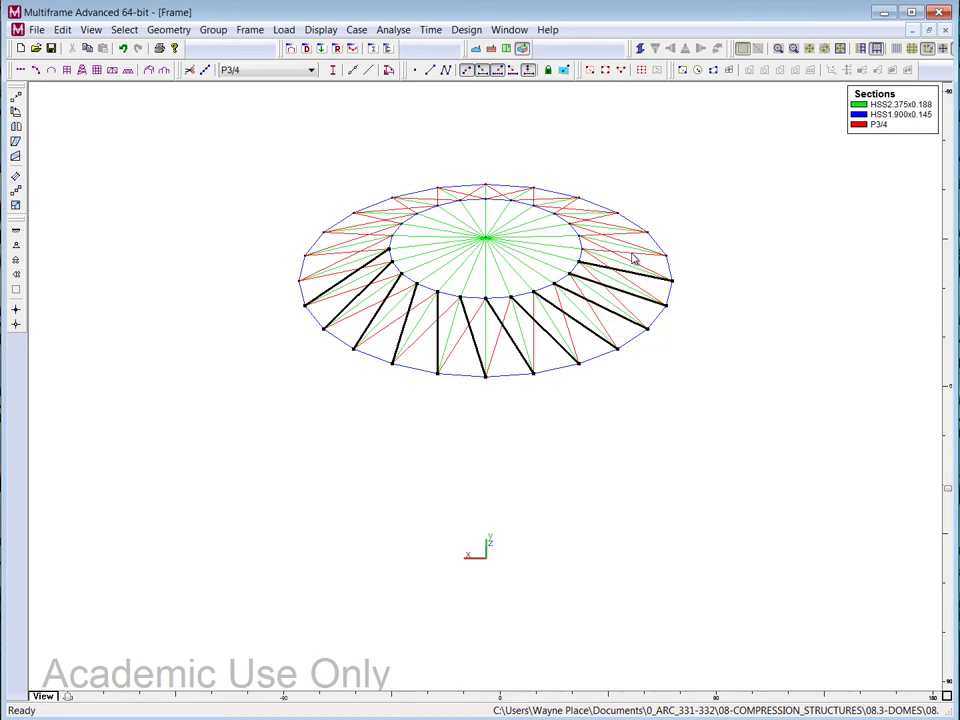
left_click(631, 254, "shift")
left_click(619, 232, "shift")
left_click(605, 215, "shift")
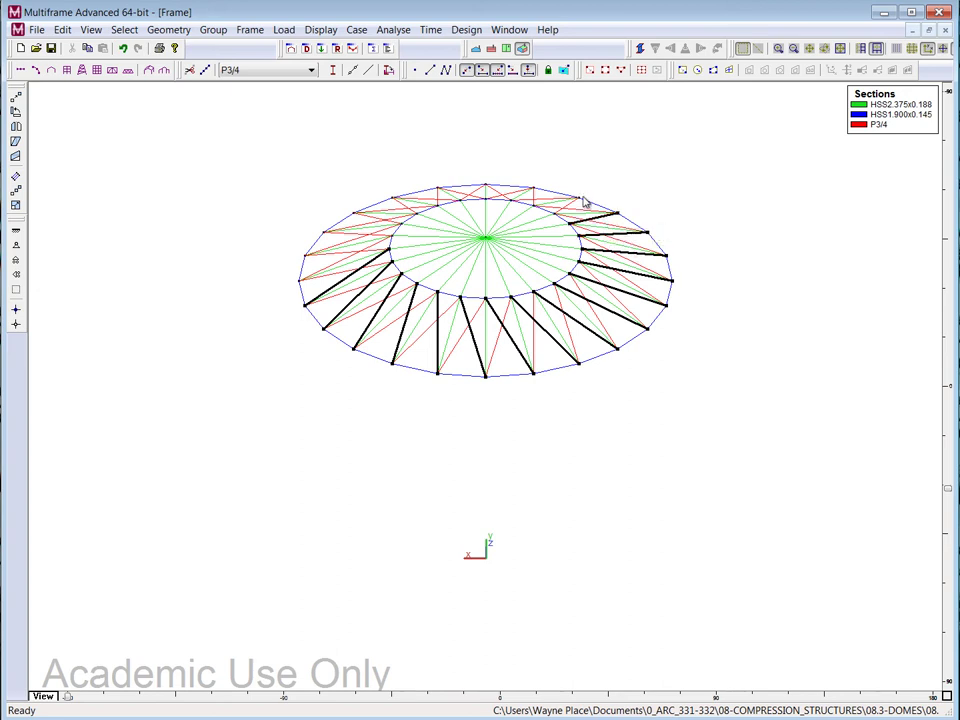
left_click(567, 206, "shift")
left_click(534, 198, "shift")
left_click_drag(68, 698, 538, 697)
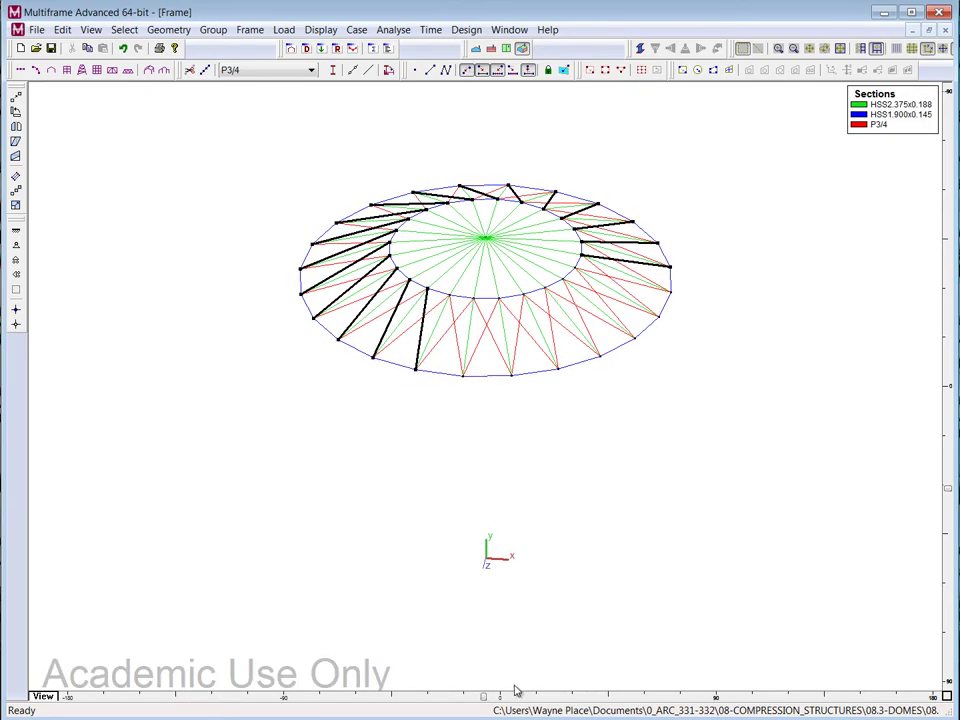
left_click(466, 345, "shift")
left_click(500, 355, "shift")
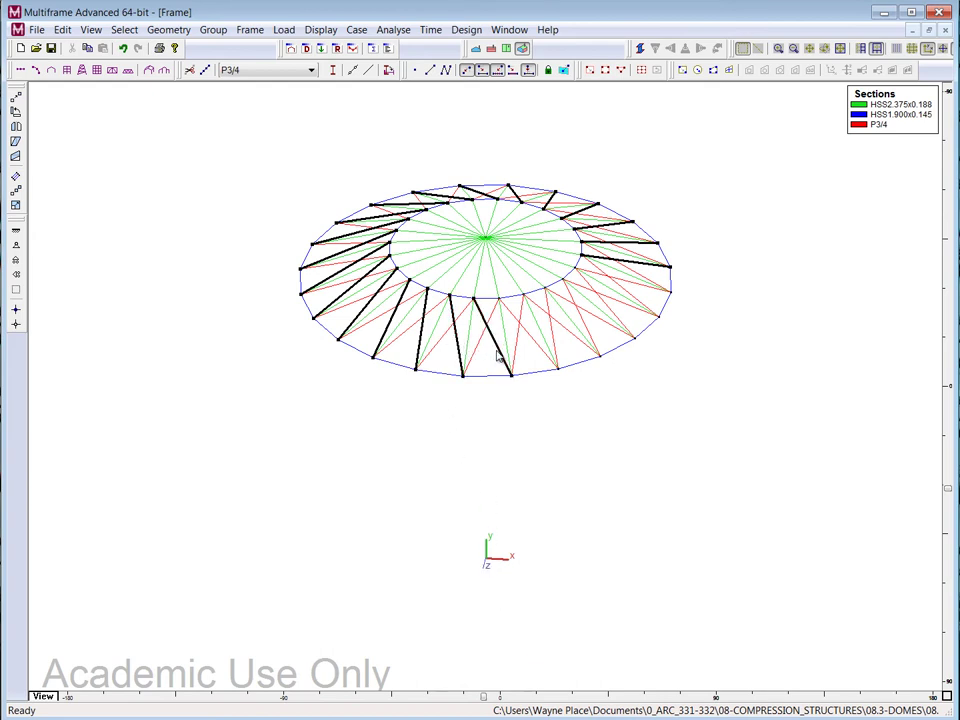
left_click(545, 336, "shift")
left_click(575, 330, "shift")
left_click(612, 313, "shift")
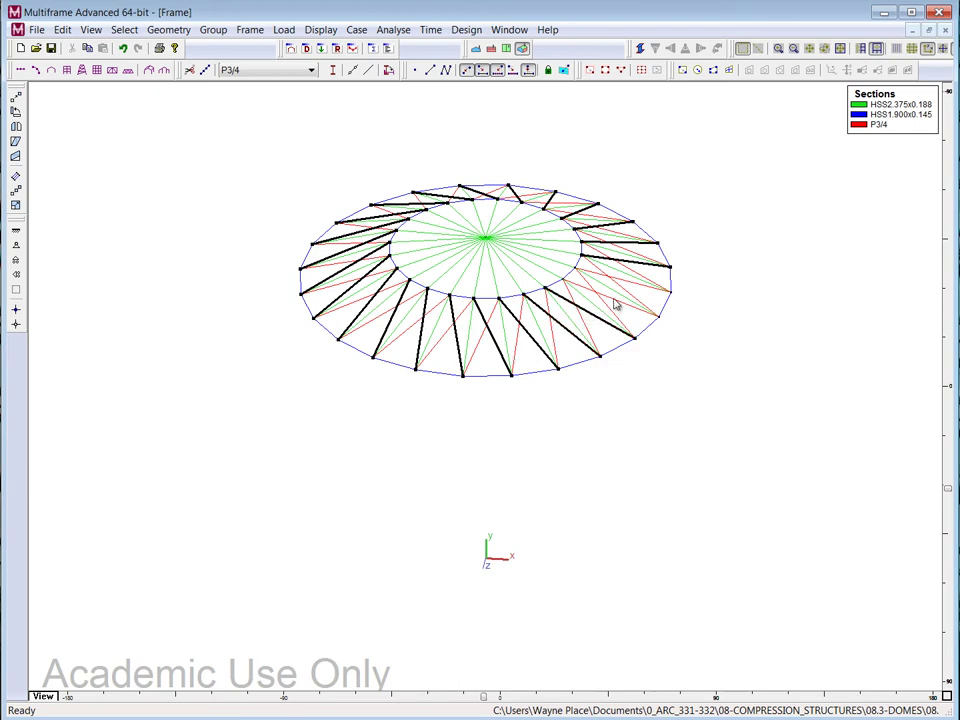
left_click(643, 295)
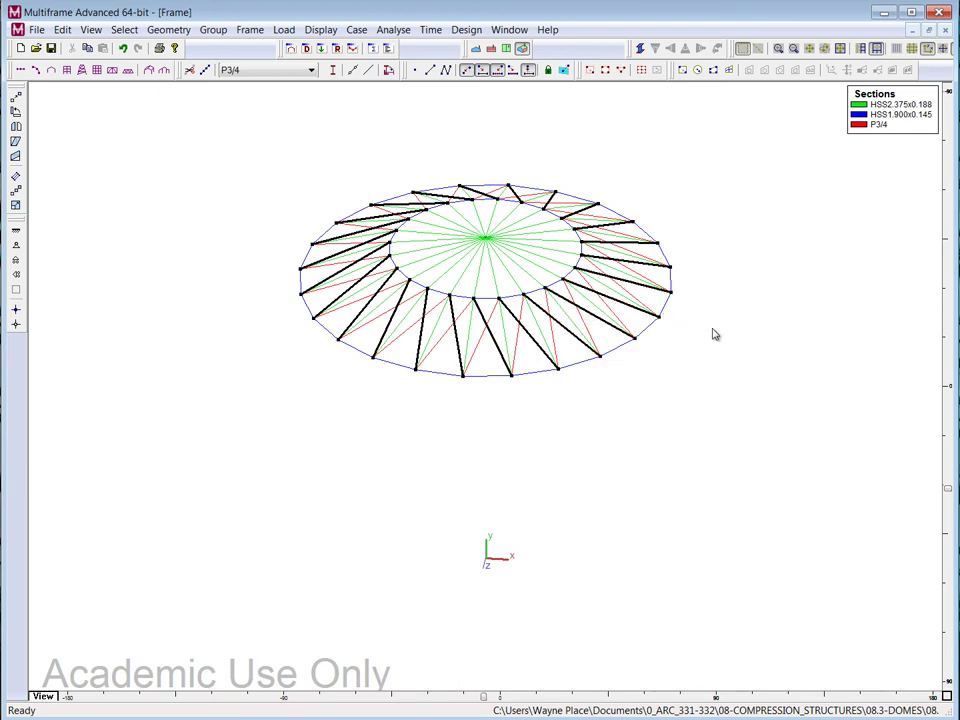
left_click(714, 334)
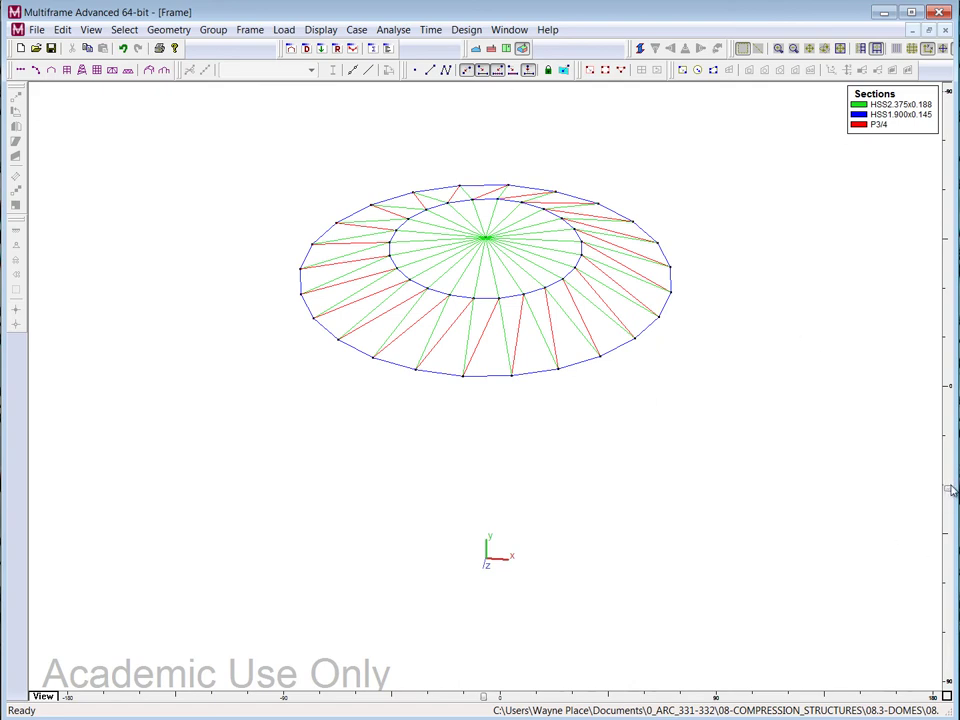
Step: Select the top ring in side elevation and rotate it -7.5° about the y axis
left_click_drag(950, 494, 922, 389)
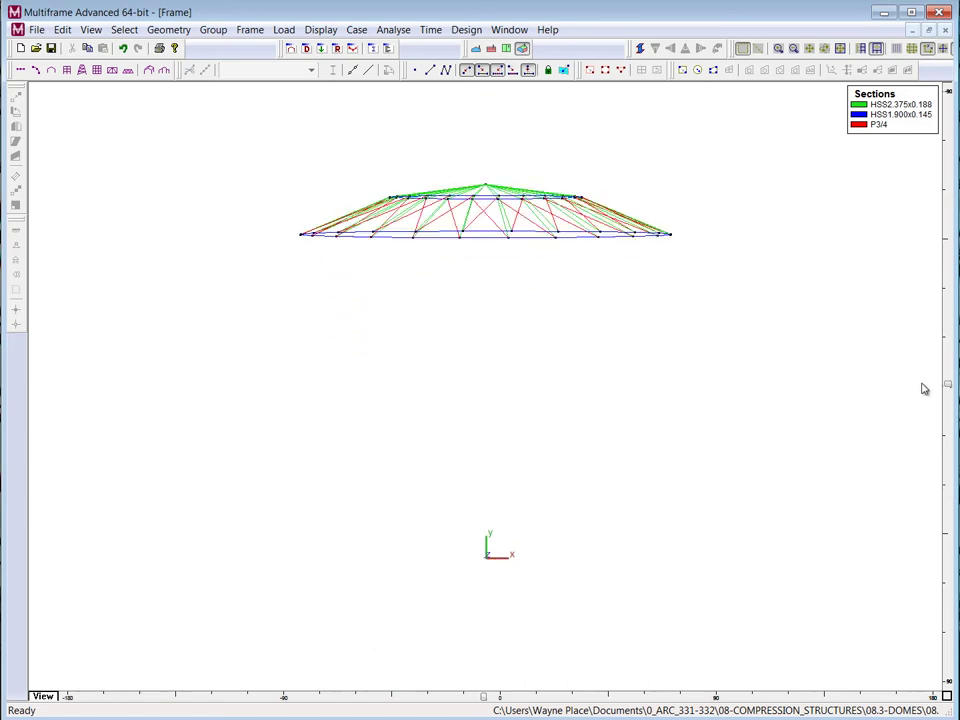
left_click_drag(300, 189, 618, 214)
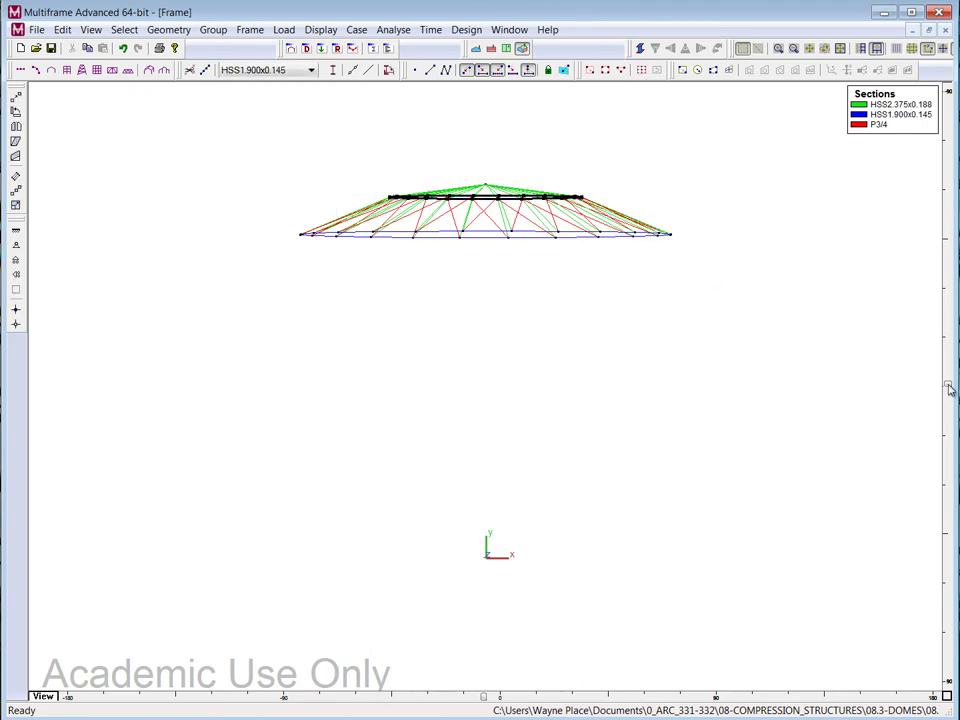
left_click_drag(950, 390, 947, 487)
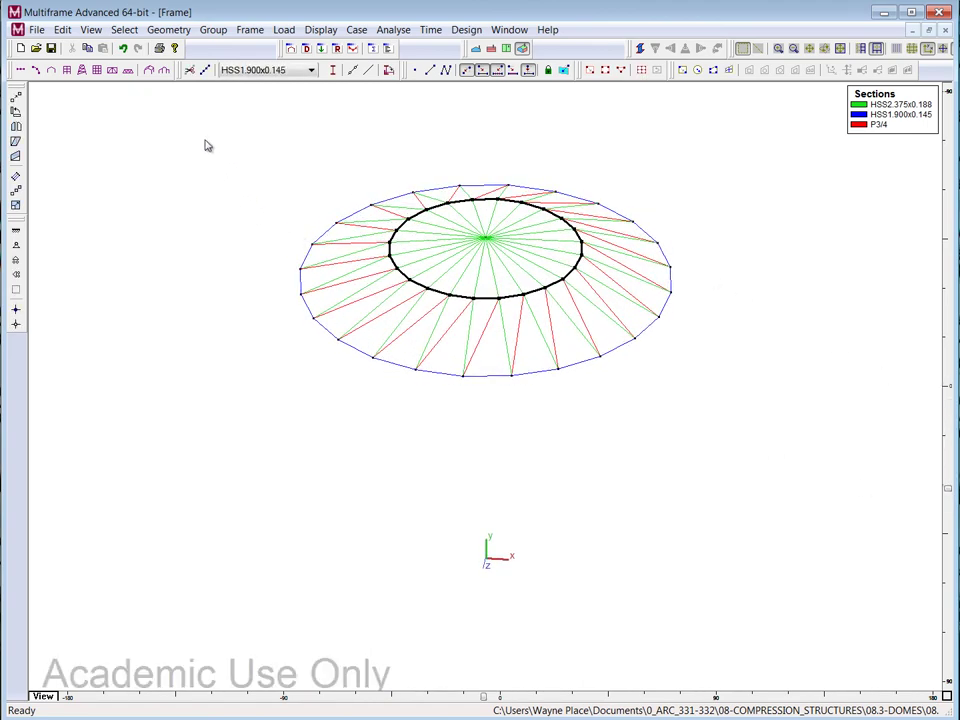
left_click(170, 31)
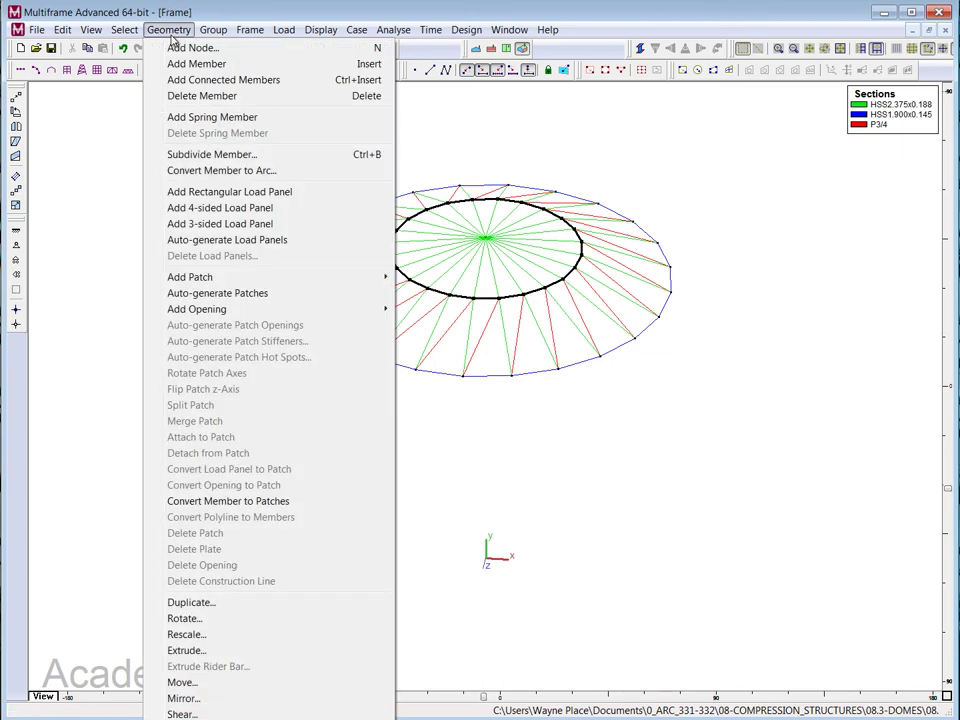
left_click(185, 619)
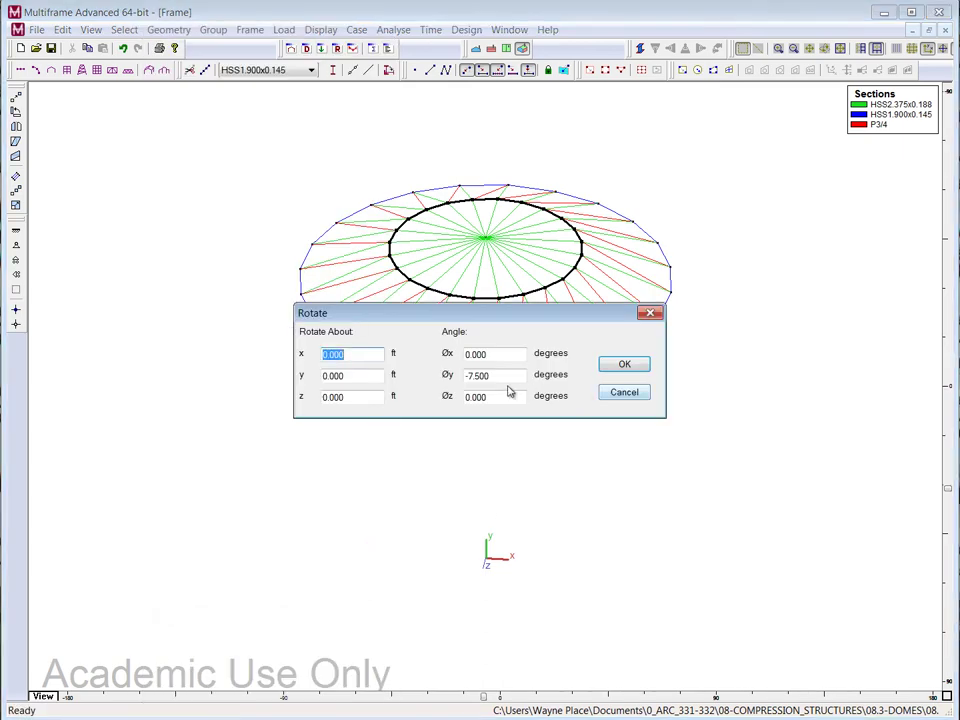
left_click(632, 367)
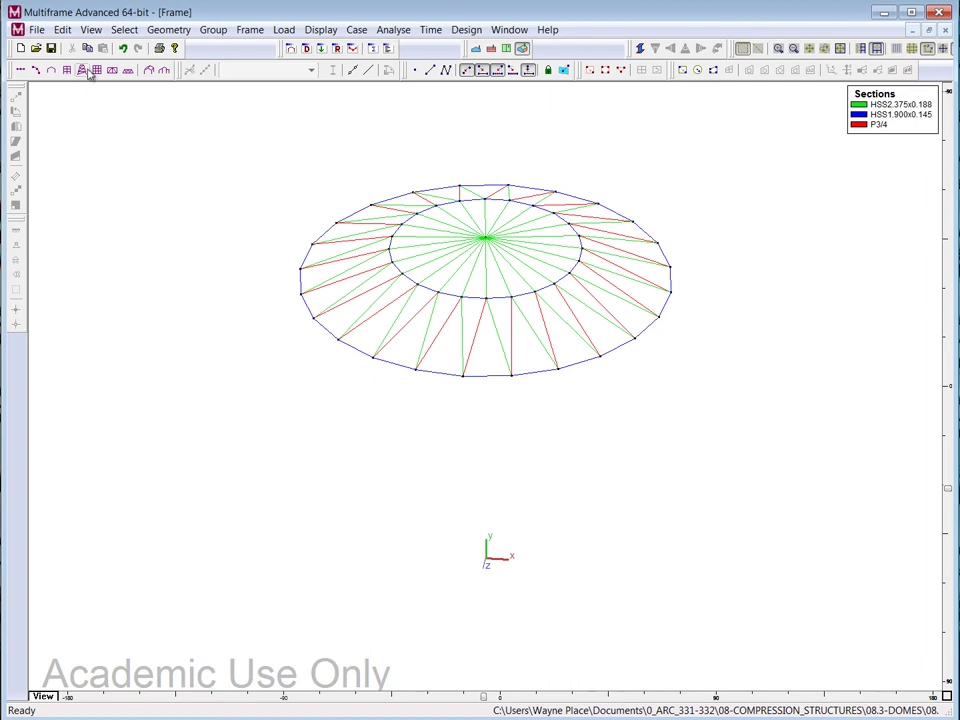
Step: Turn masking off to show the whole dome and switch to the Right view
left_click(89, 31)
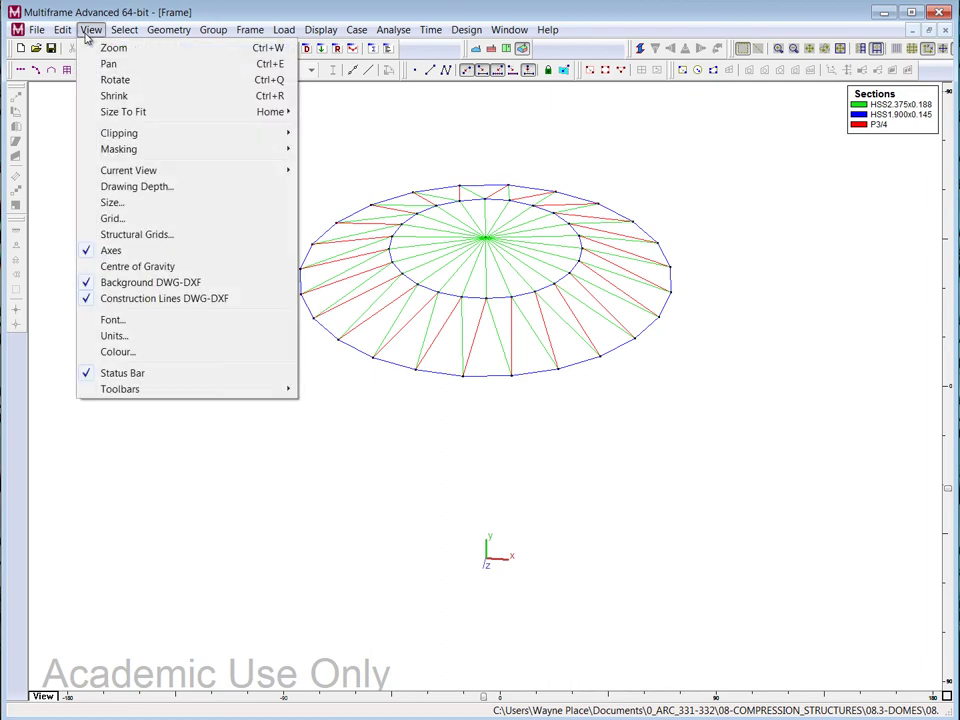
mouse_move(116, 150)
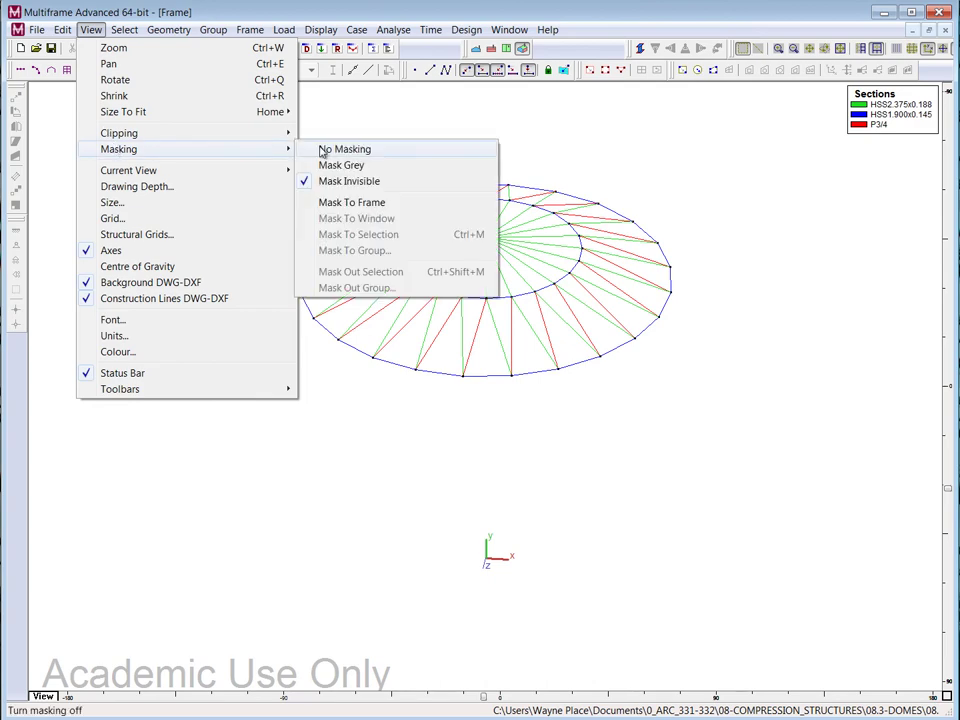
left_click(322, 150)
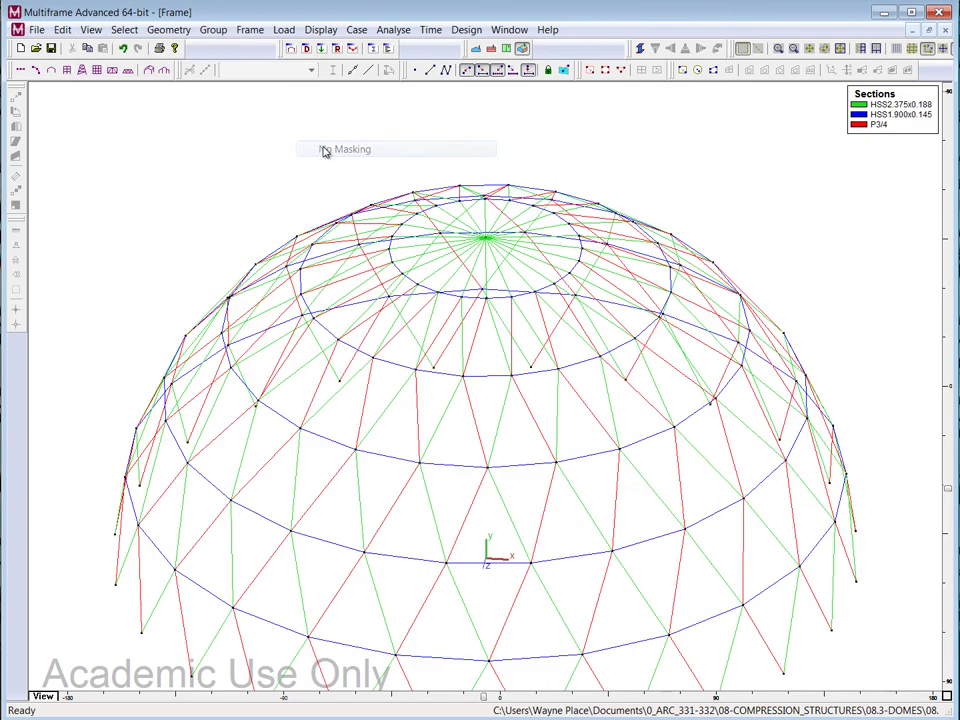
left_click(492, 50)
Step: Box-select every band of diagonals from top to base, plus the legs below the base ring
mouse_move(766, 275)
left_mouse_down()
mouse_move(296, 278)
mouse_move(167, 268)
left_mouse_up()
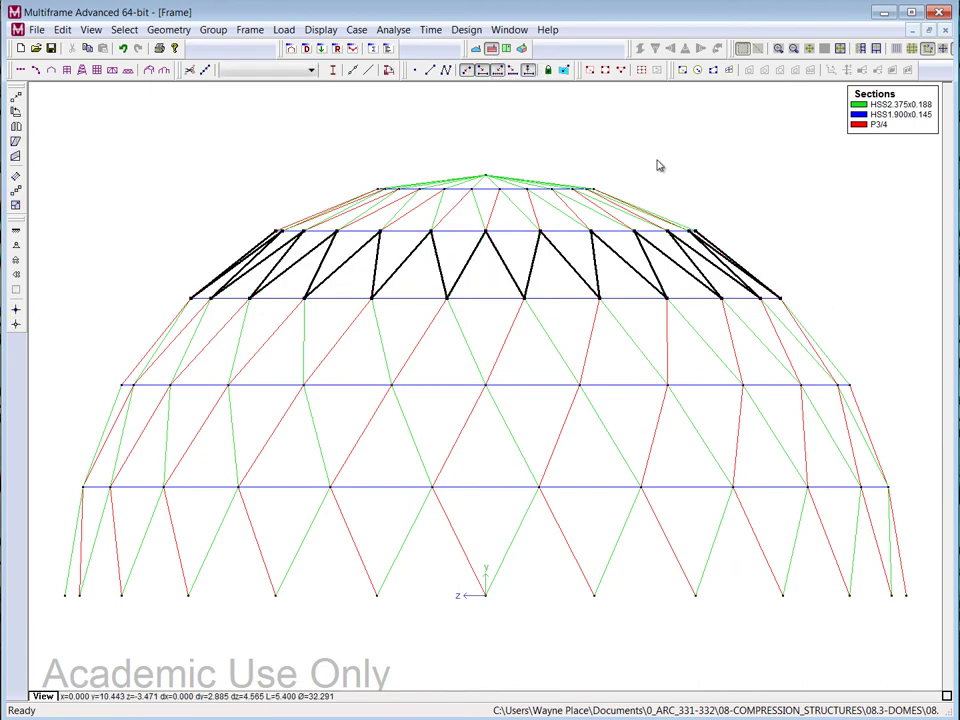
left_click_drag(738, 218, 257, 206)
left_click_drag(892, 360, 70, 346)
left_click_drag(923, 445, 107, 444)
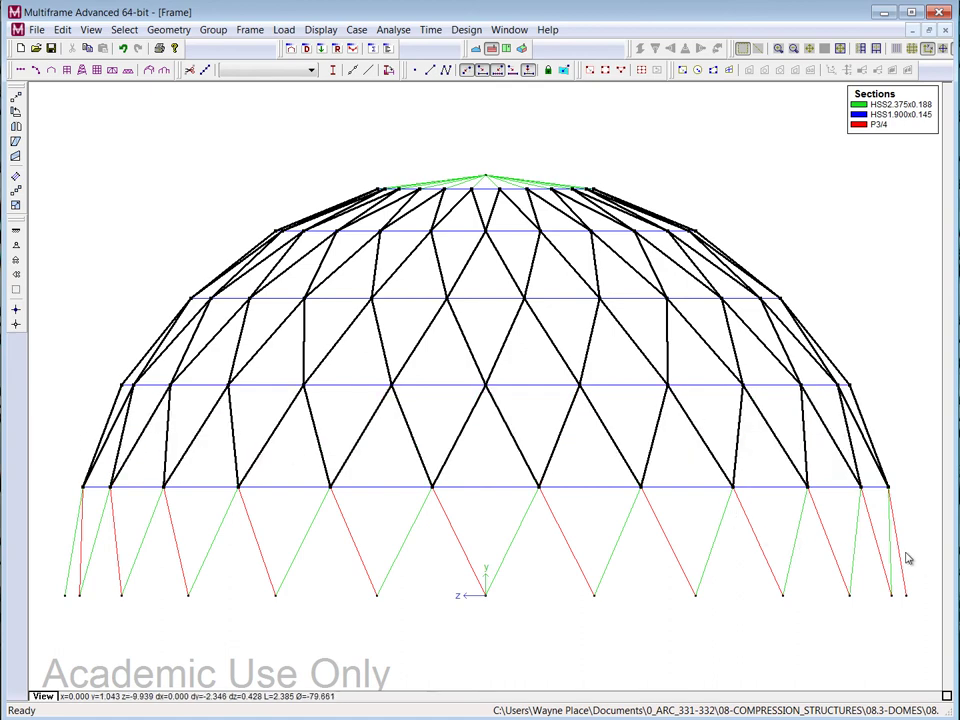
left_click_drag(911, 553, 47, 530)
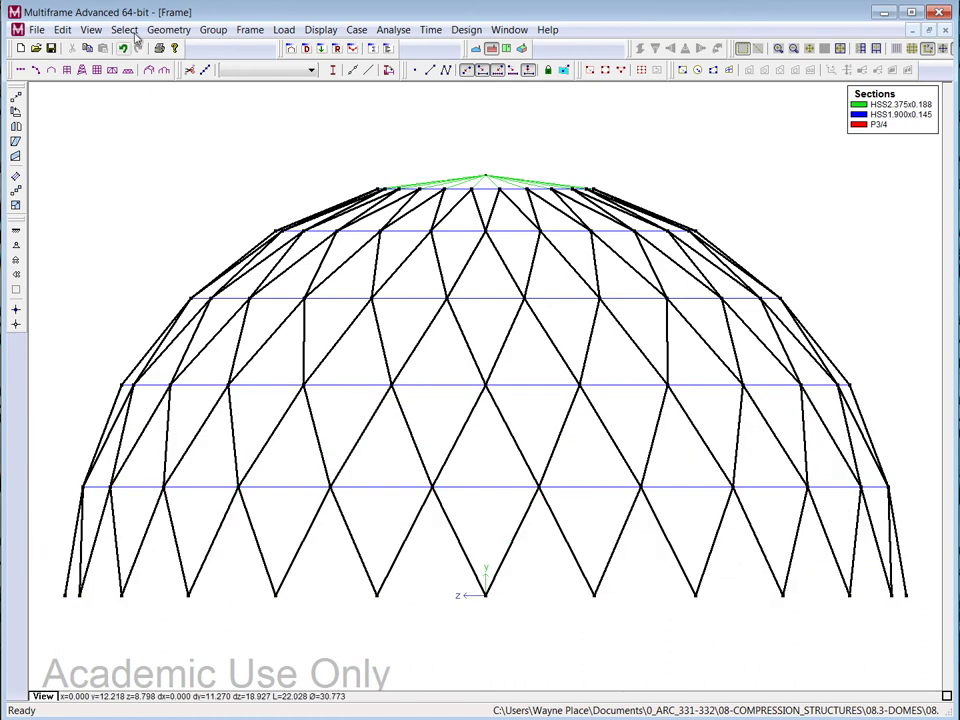
Step: Assign HSS2.375x0.188 to the selected diagonals and legs, check two ring members, then return to 3D
left_click(268, 70)
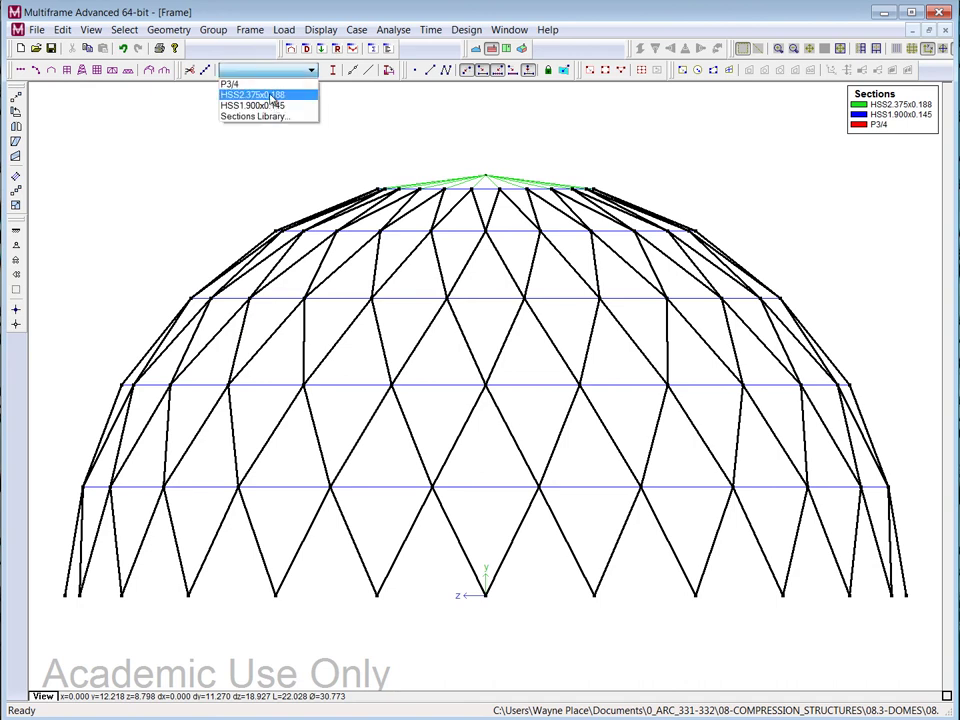
left_click(268, 95)
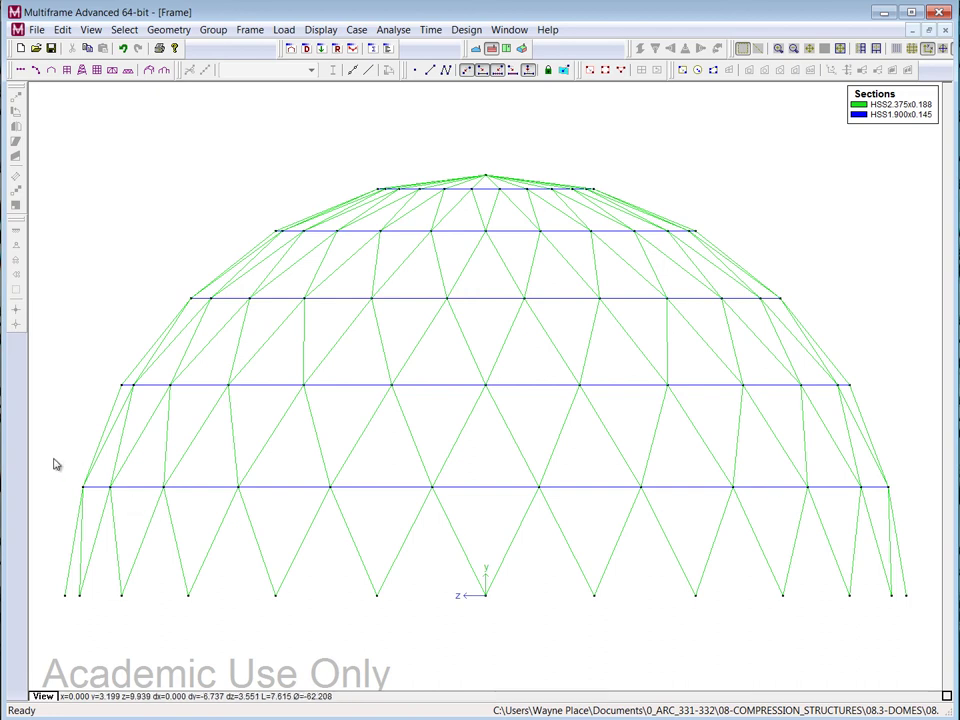
left_click(187, 483)
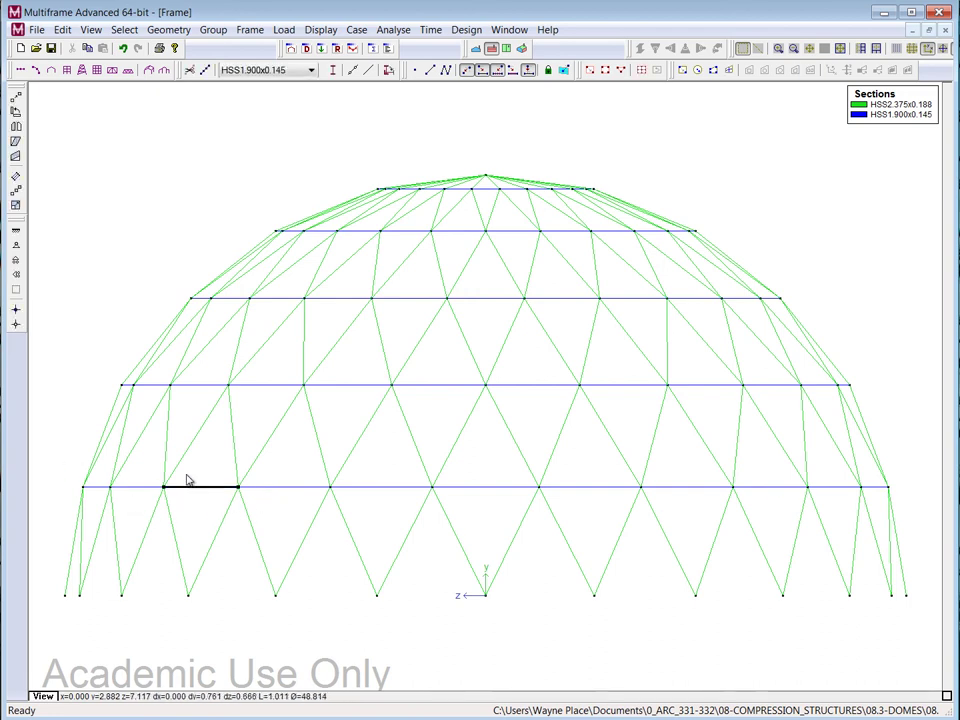
left_click(256, 386)
left_click(746, 208)
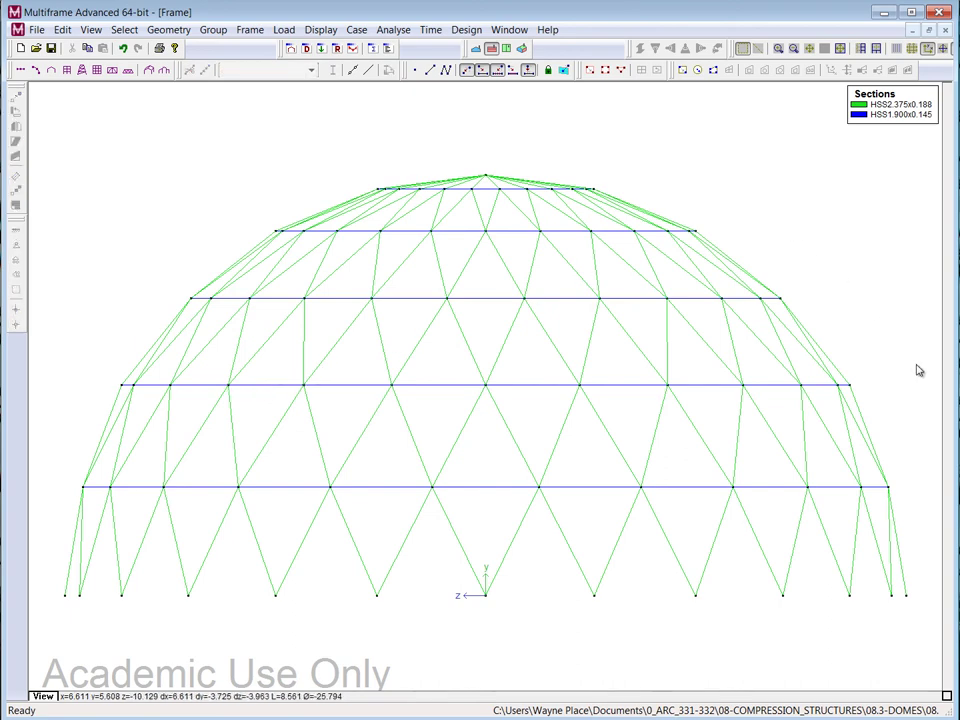
left_click(522, 48)
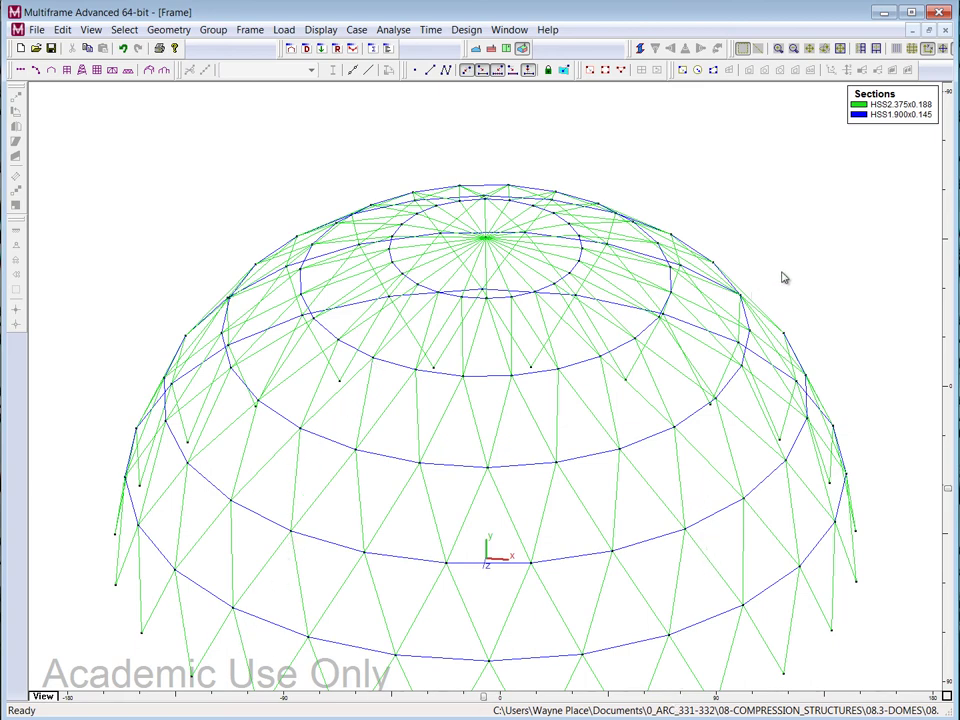
scroll(785, 284, "down", 2)
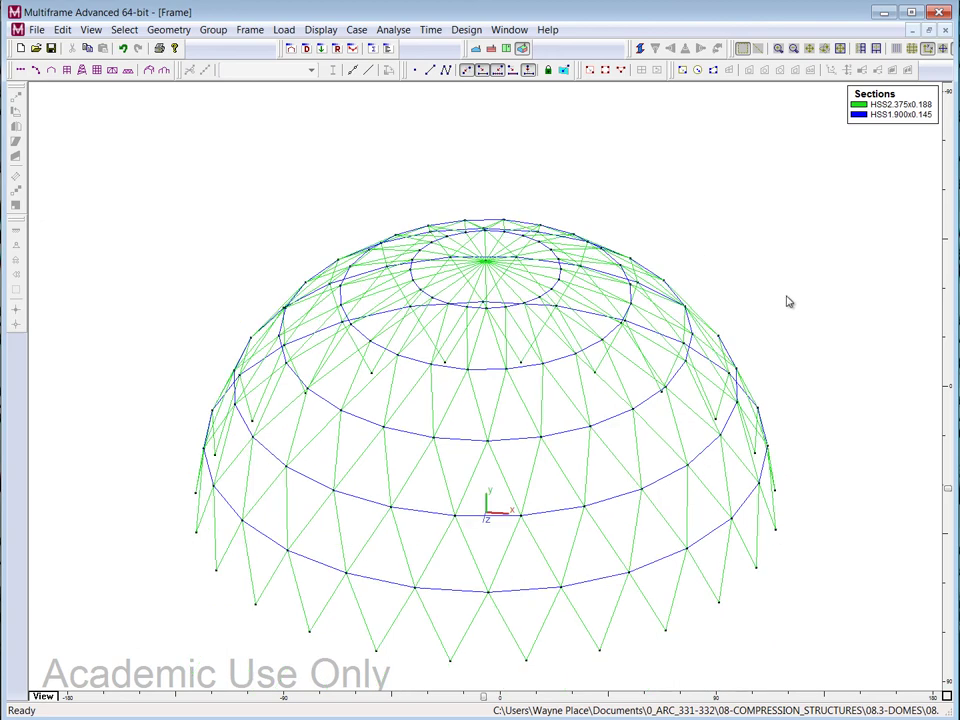